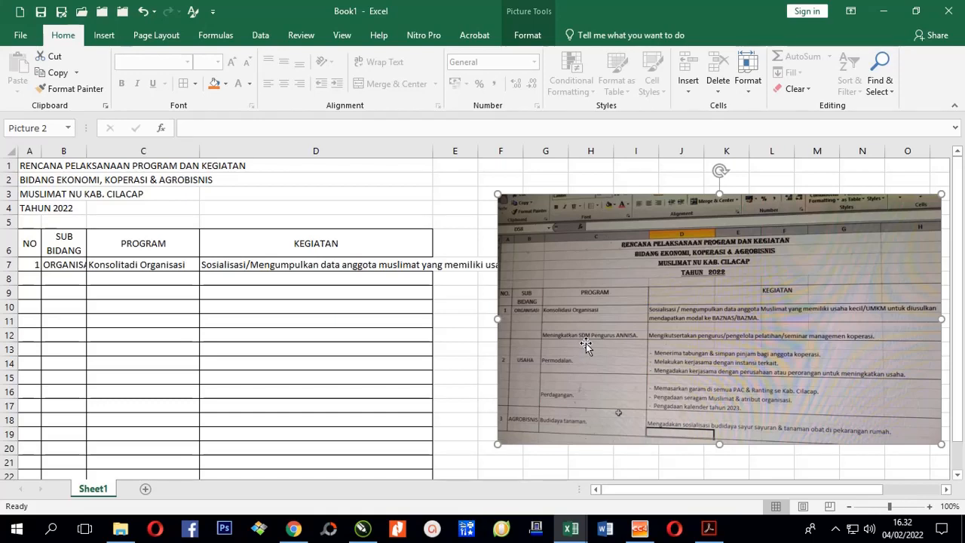
# Step: Nudge the reference photo slightly lower and enter "Meningkatkan SDM Pengurus ANNIS" as the program in C8
pyautogui.click(459, 379)
pyautogui.moveTo(612, 348); pyautogui.dragTo(586, 342)
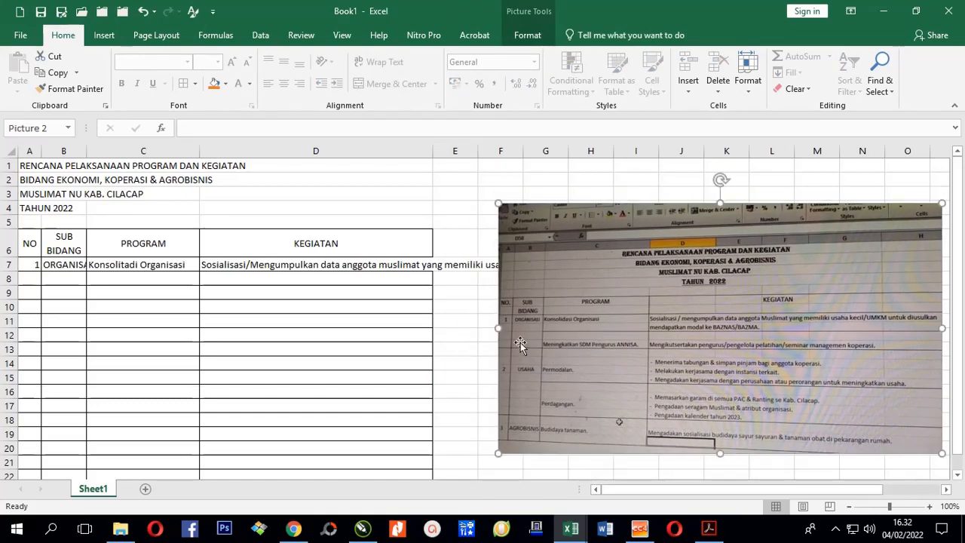
pyautogui.click(157, 287)
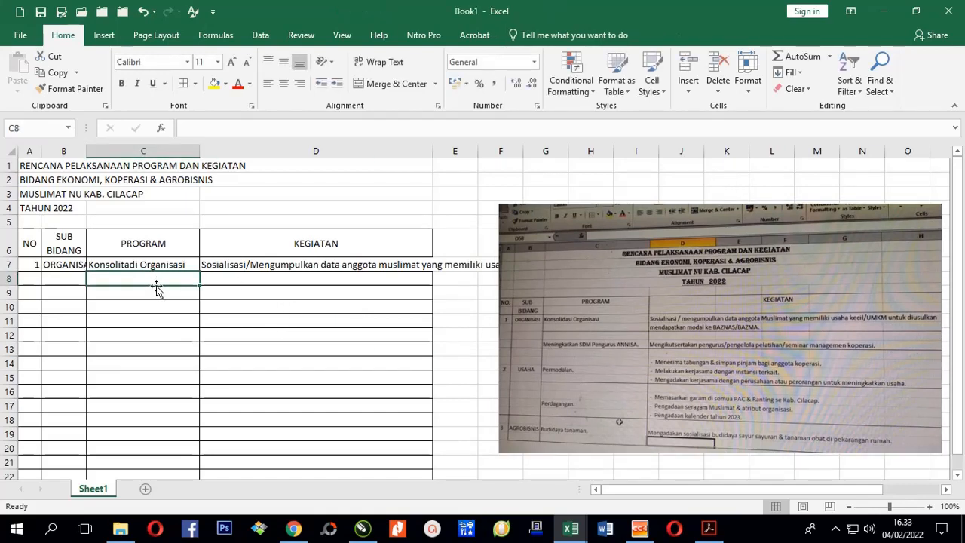
pyautogui.write('mEN')
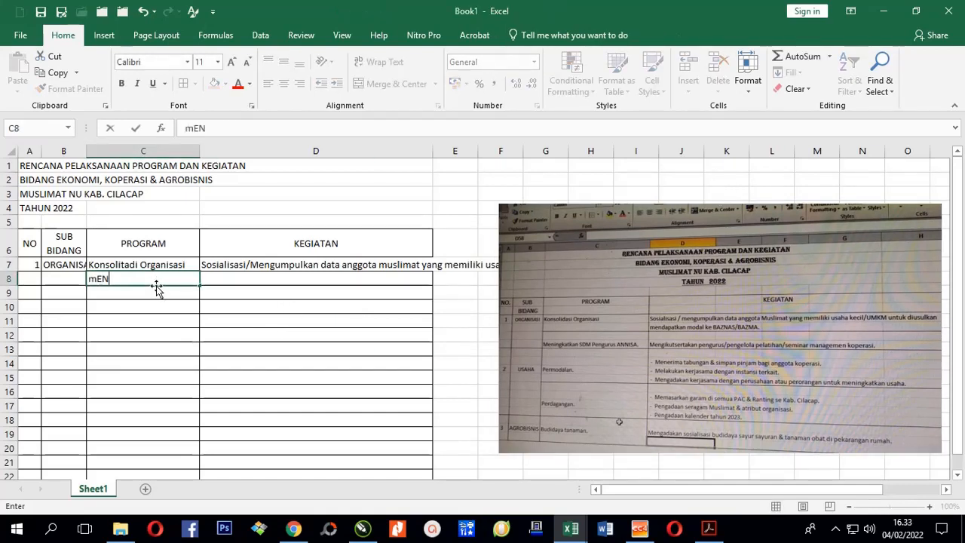
pyautogui.write('GINGKATKAN')
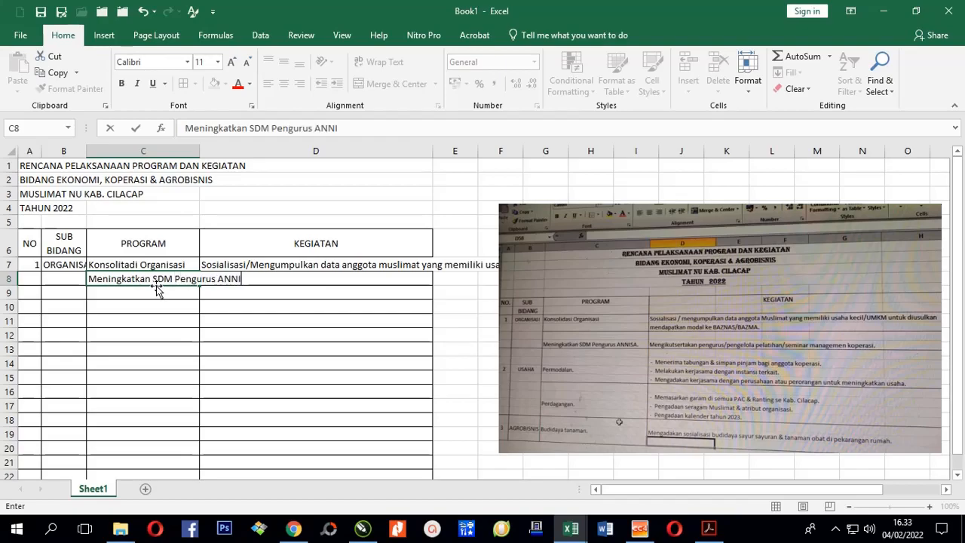
pyautogui.press('Tab')
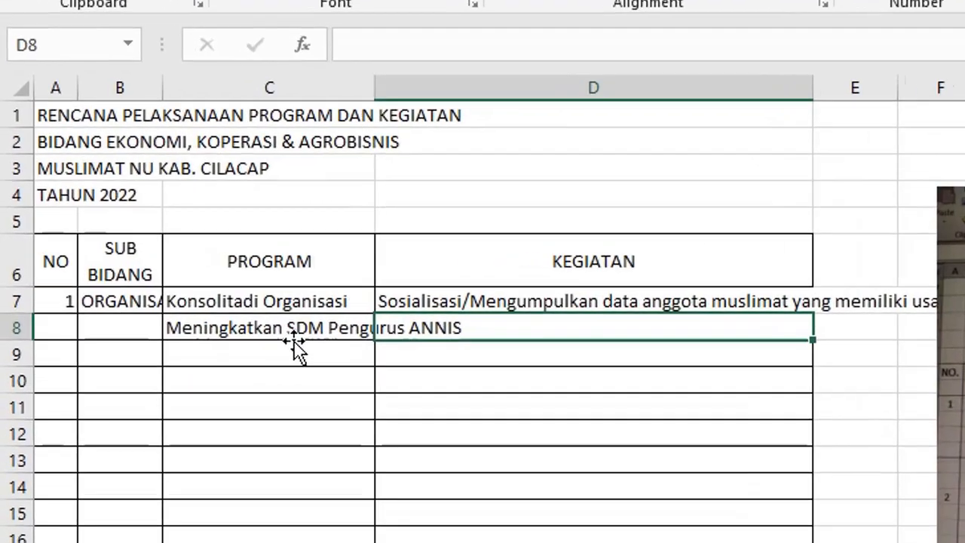
# Step: Enter "Mengikutsertakan pengurus/pengelola pelatihan/seminar managemen koperasi" as the activity in D8
pyautogui.write('Mengikutsertakan pengu')
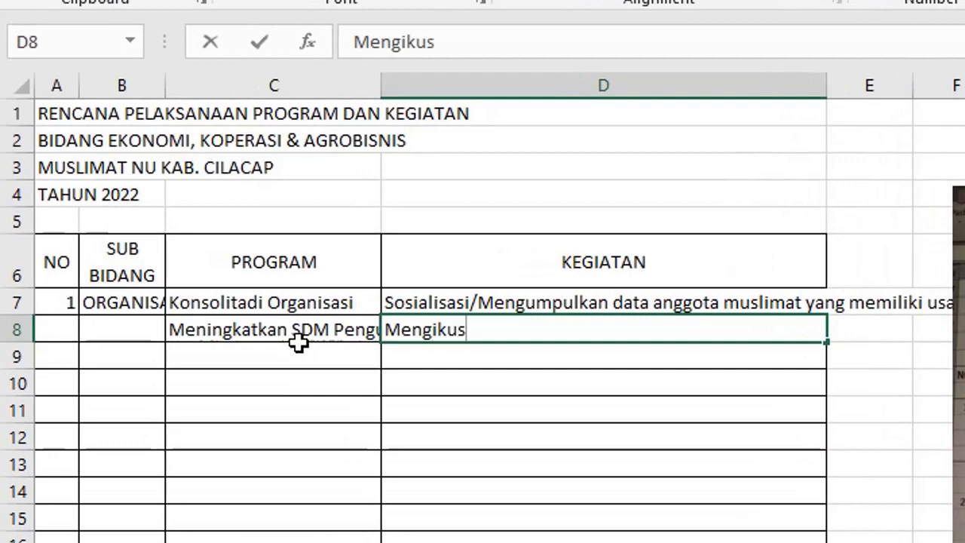
pyautogui.write('rus/')
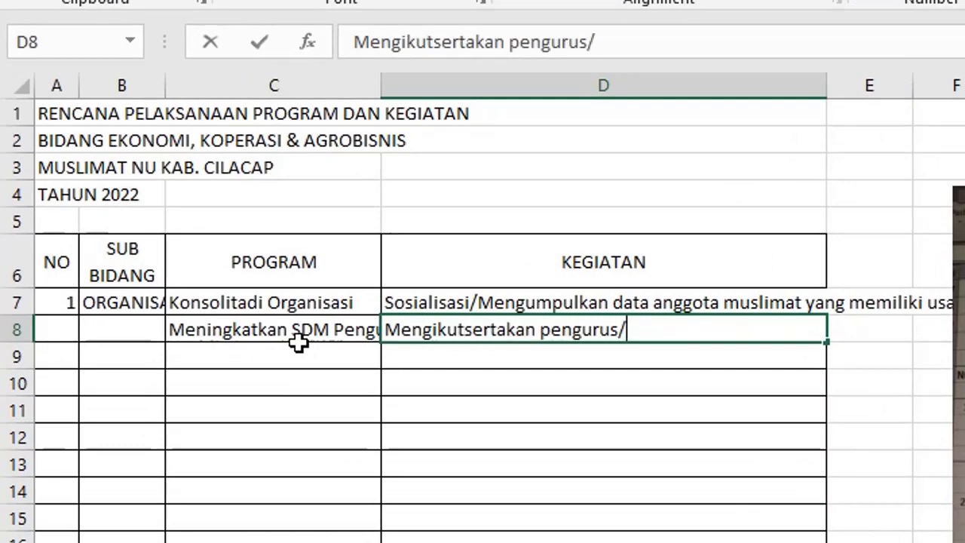
pyautogui.write('pengelola pelatih')
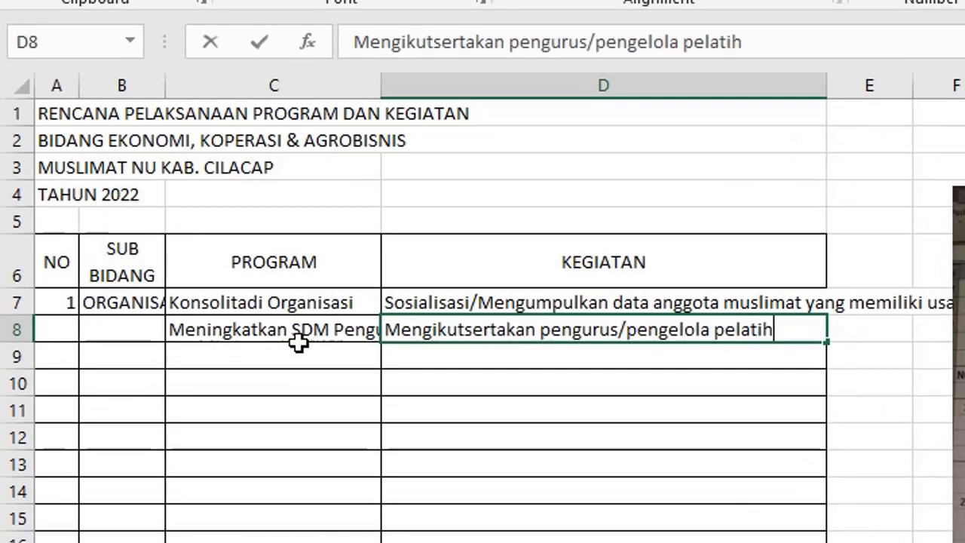
pyautogui.write('an/seminar mang')
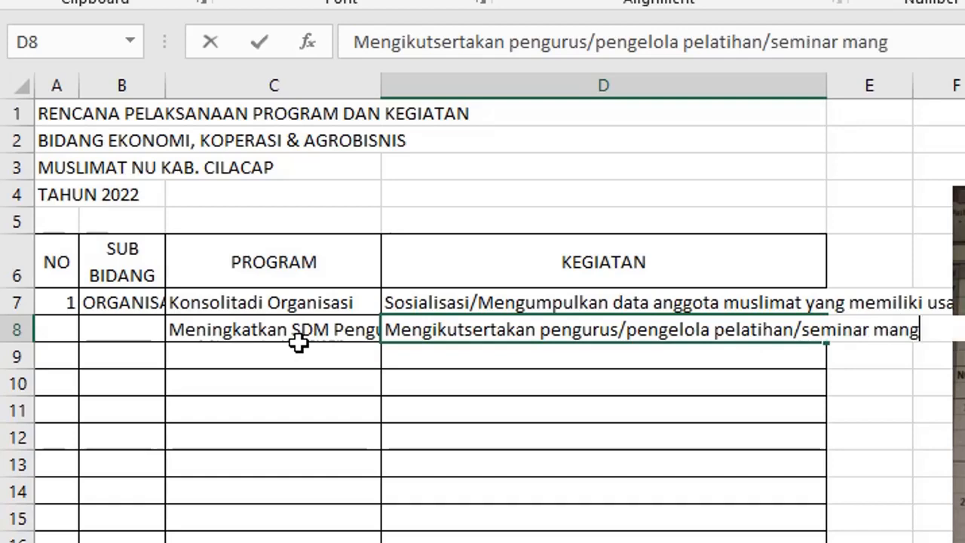
pyautogui.write('gemen ko')
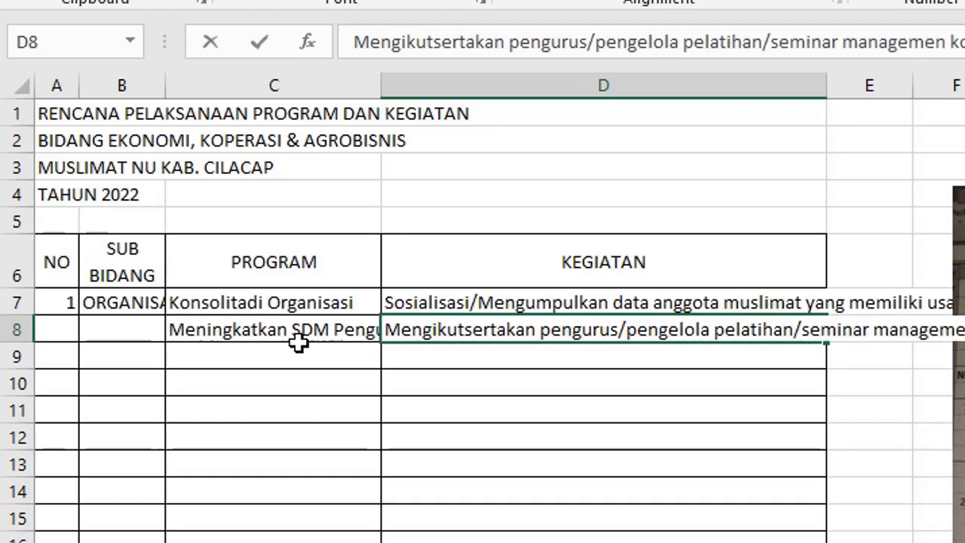
pyautogui.click(298, 344)
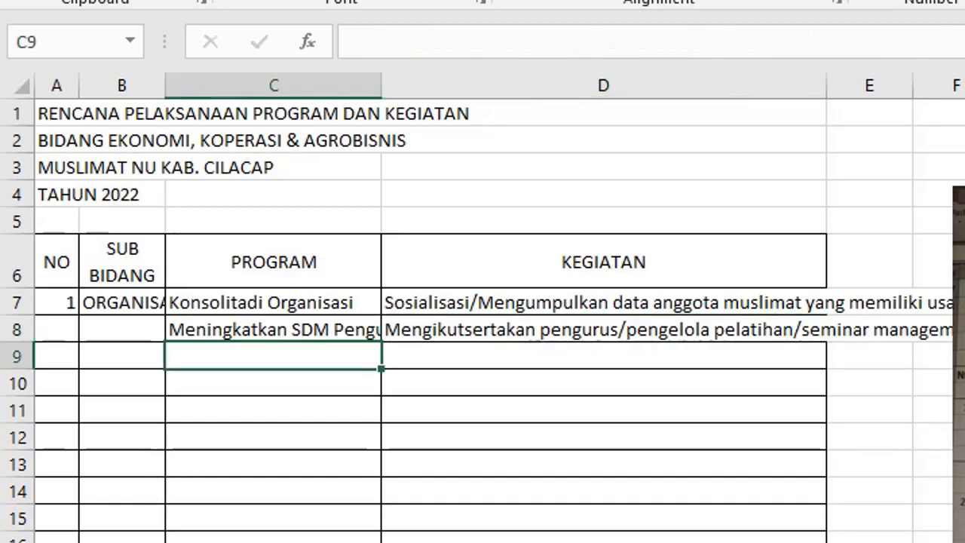
# Step: Start the second item in row 9 with number 2, sub bidang USAHA and program "Permodalan"
pyautogui.click(69, 360)
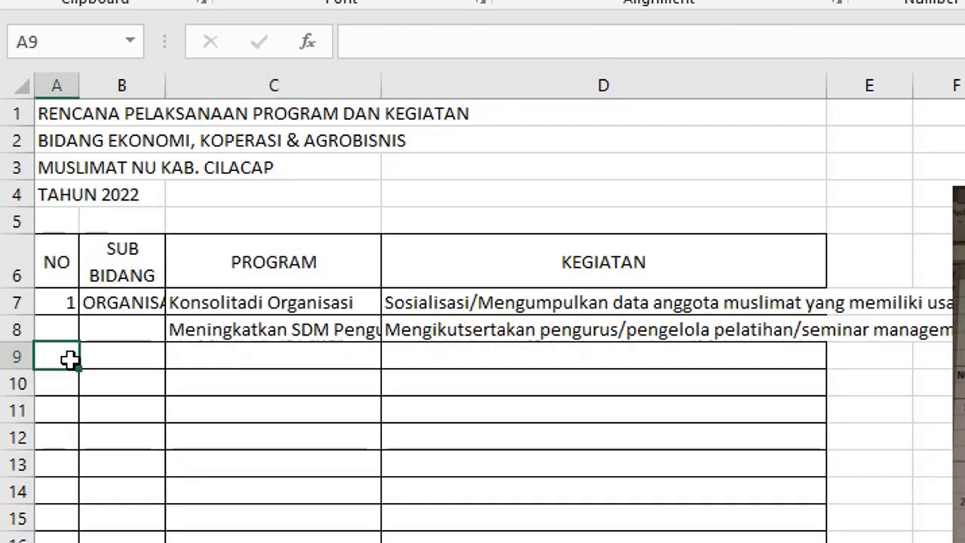
pyautogui.write('2')
pyautogui.press('Tab')
pyautogui.write('USAHA')
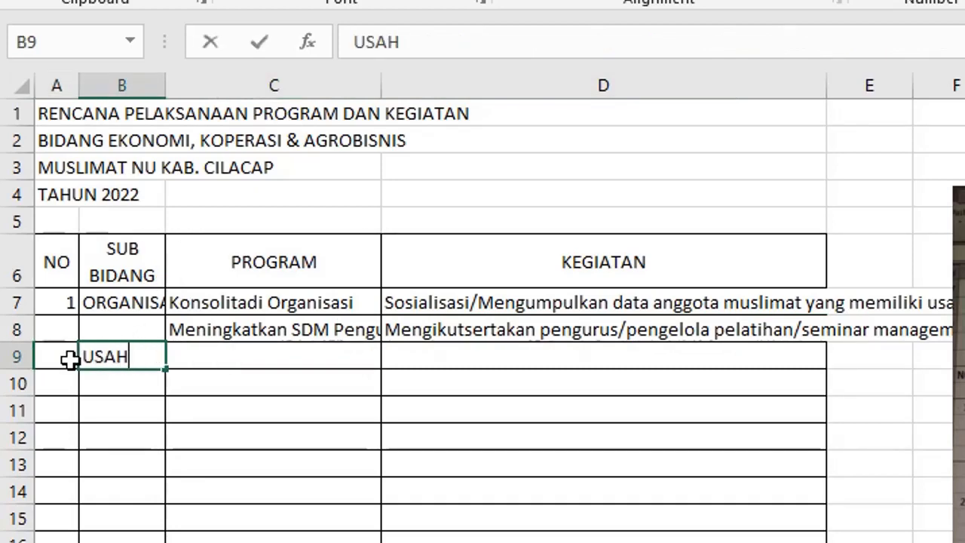
pyautogui.press('Tab')
pyautogui.write('pERMODALAN')
pyautogui.press('Tab')
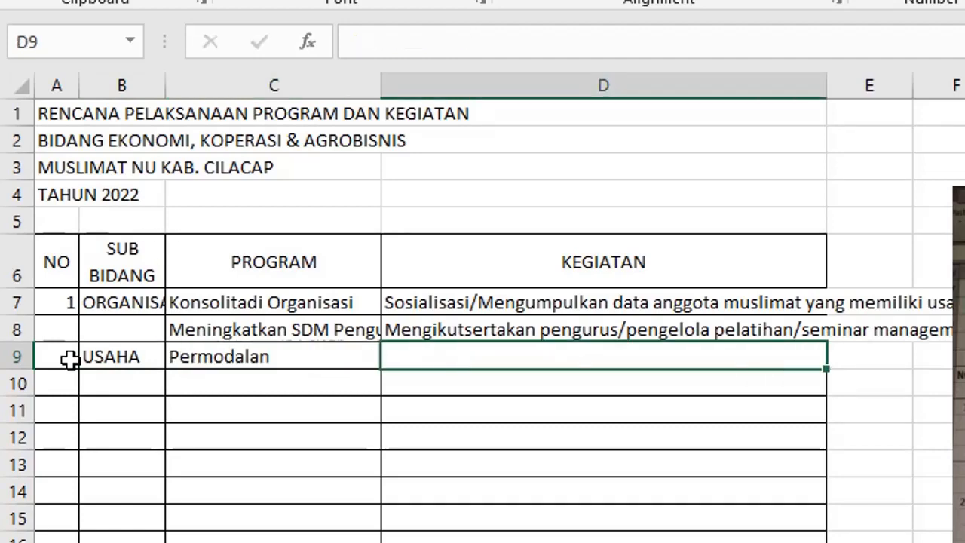
# Step: Format the KEGIATAN cells from D9 to the table's last row, D22, as Text
pyautogui.press('Tab')
pyautogui.press('Left')
pyautogui.press('Right')
pyautogui.press('Left')
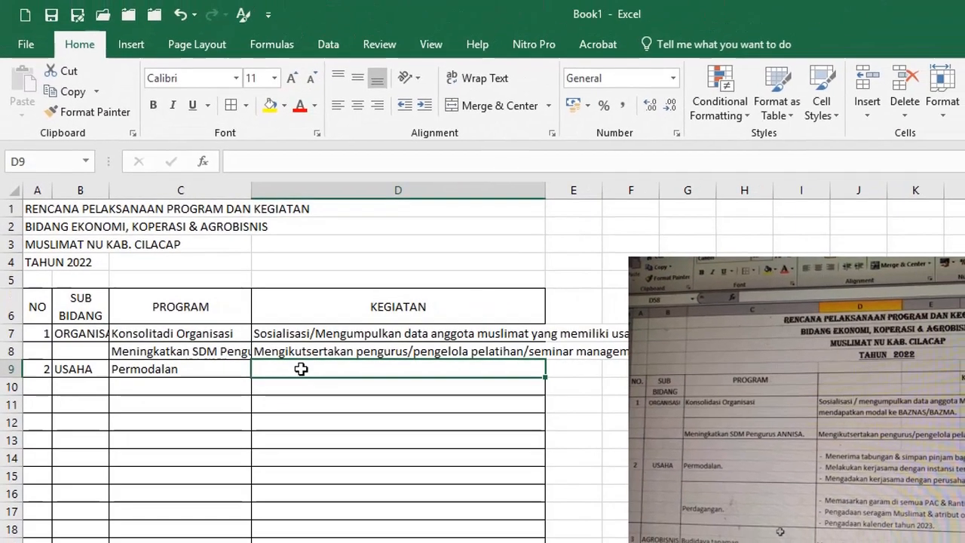
pyautogui.scroll(-4, 305, 373)
pyautogui.keyDown('shift'); pyautogui.click(354, 369); pyautogui.keyUp('shift')
pyautogui.scroll(3, 632, 175)
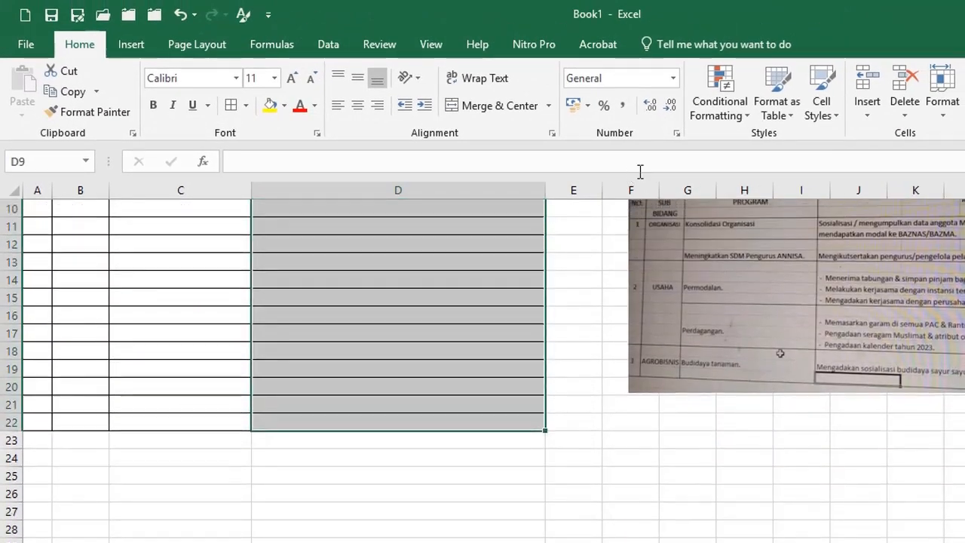
pyautogui.click(676, 135)
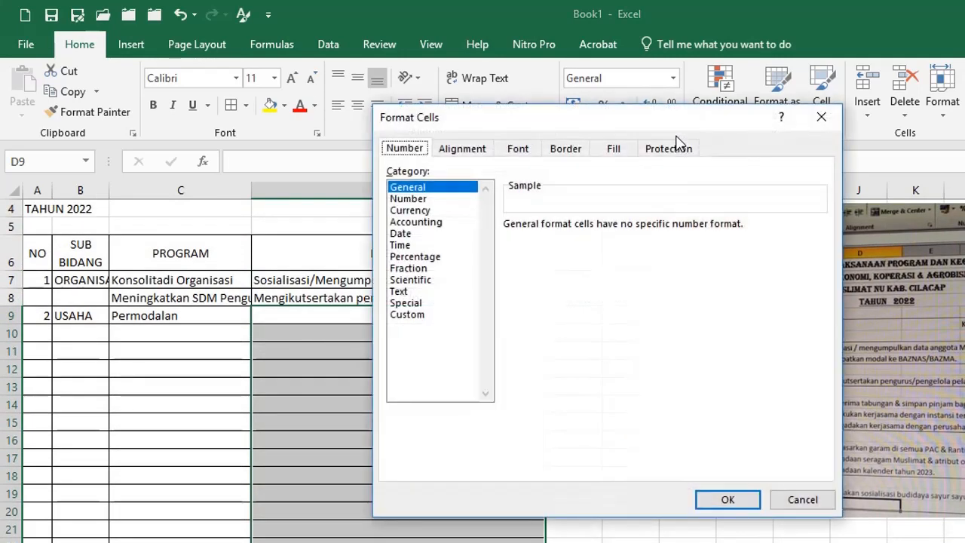
pyautogui.click(399, 292)
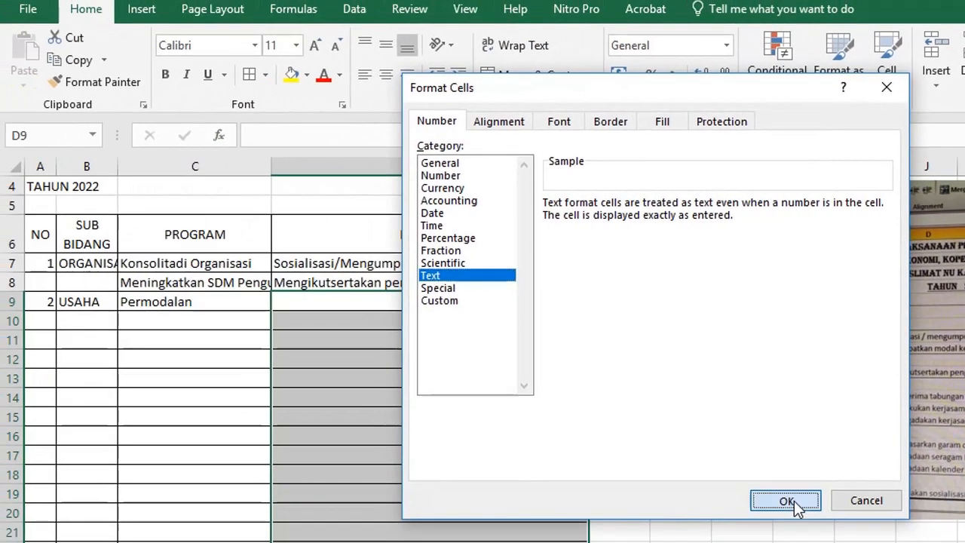
pyautogui.click(785, 501)
# Step: Enter "- Menerima tabungan & simpan pinjam bagi anggota koperasi" as the activity in D9
pyautogui.click(333, 306)
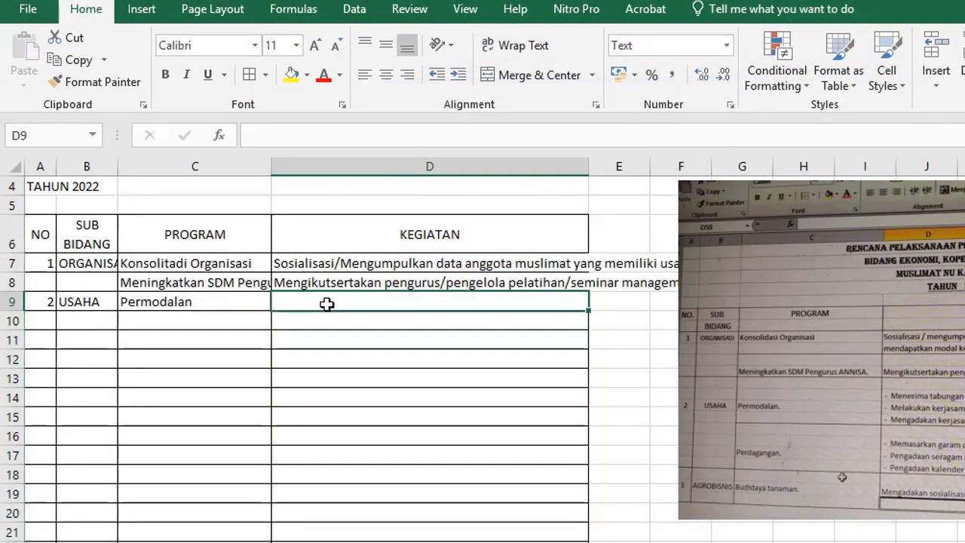
pyautogui.write('-')
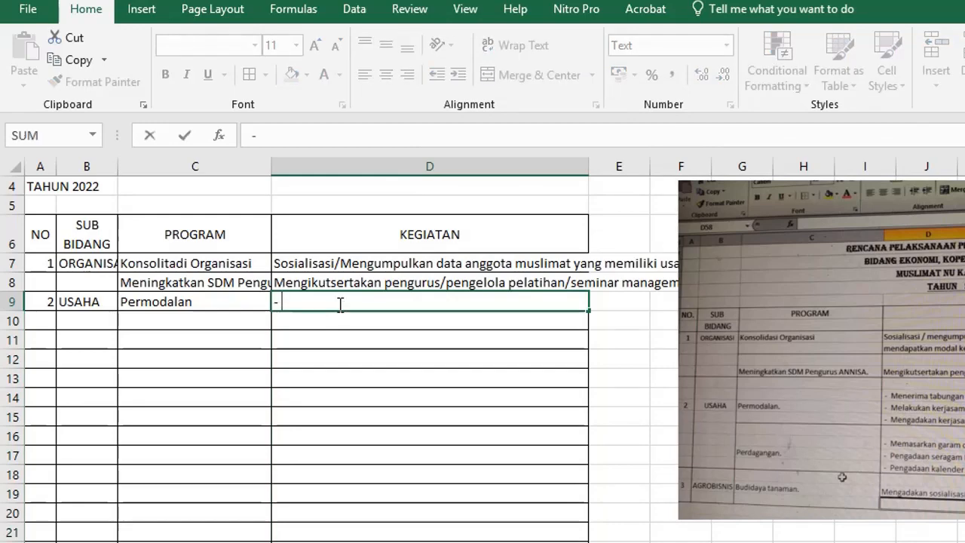
pyautogui.write(' Menerima tqabu')
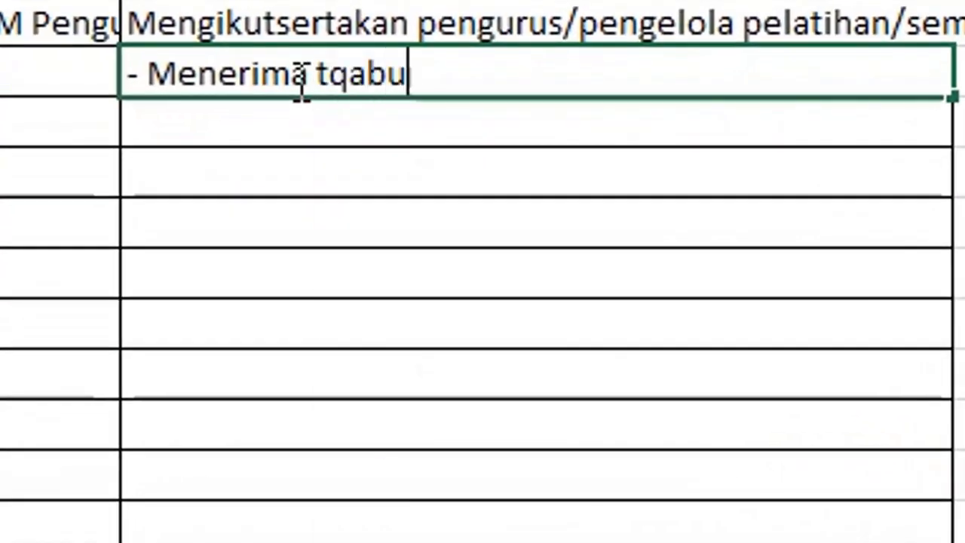
pyautogui.press('BackSpace')
pyautogui.press('BackSpace')
pyautogui.press('BackSpace')
pyautogui.press('BackSpace')
pyautogui.write('abungan ')
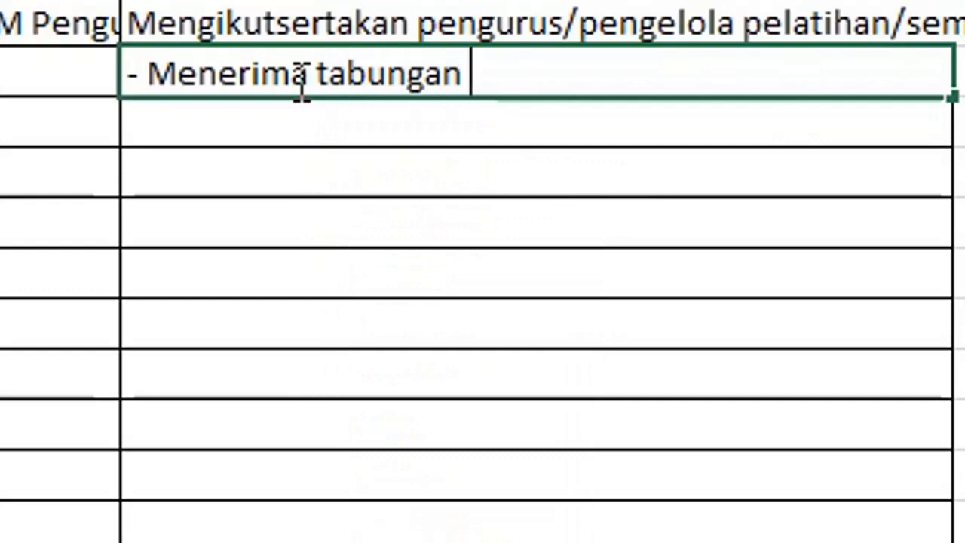
pyautogui.write('& simpan pinjam ')
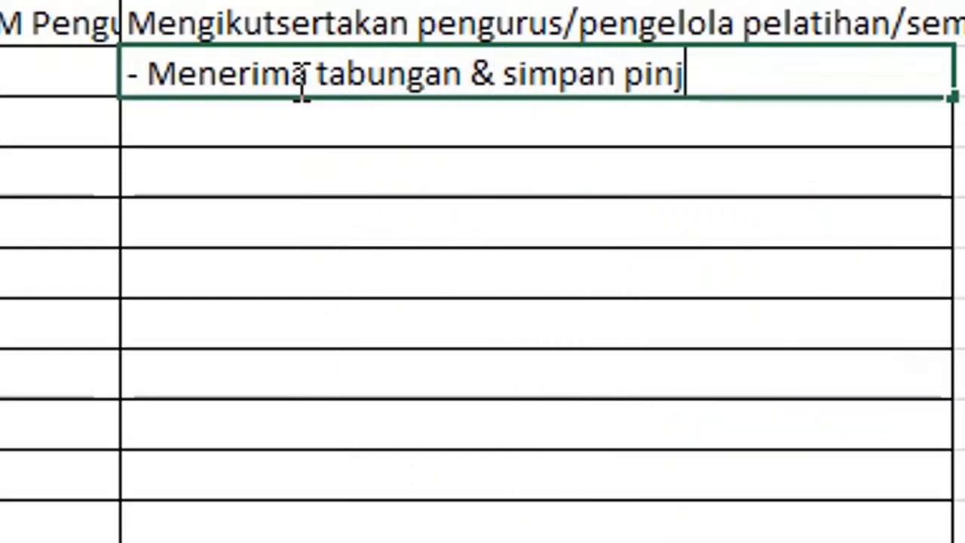
pyautogui.write('bagi anggota koperasi')
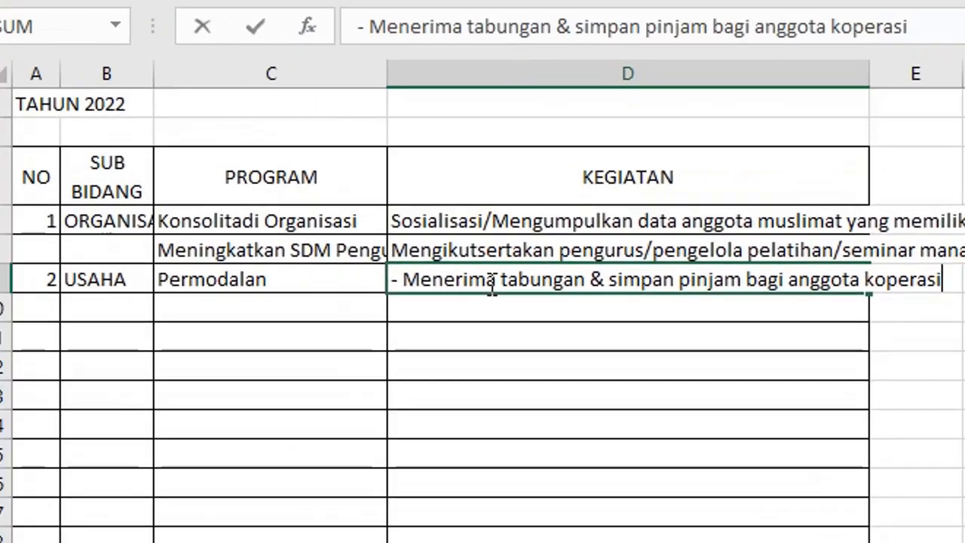
# Step: Enter "- Melakukan kerjsama dengan instansi terkait." in D10 and "- Mengadakan kerjasama dengan perusahaan atau perorangan untuk meningkatkan usaha." in D11
pyautogui.press('Return')
pyautogui.write('- Melakukan kerjasama dengan instansi terkait.')
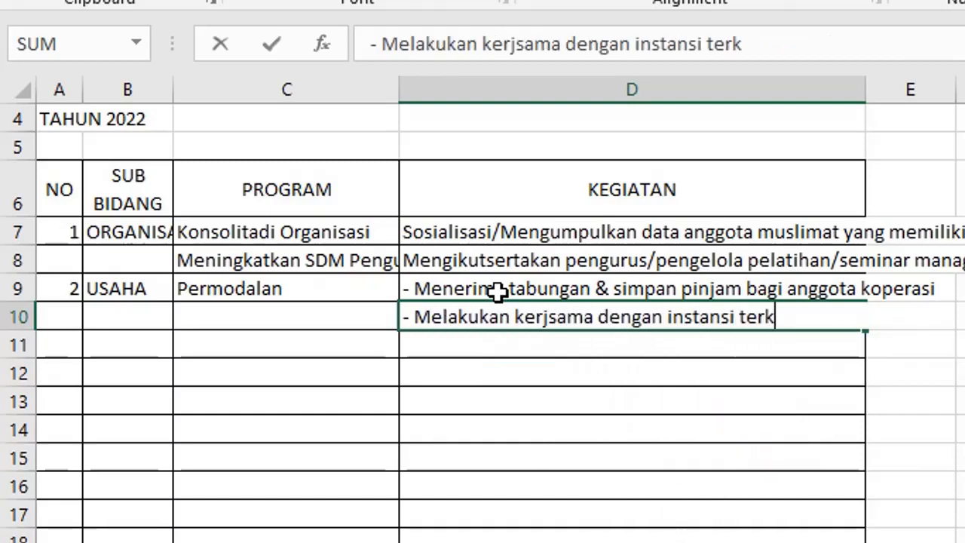
pyautogui.press('Return')
pyautogui.write('- Mengadakan kerjasama dengan perusahaan atau perorangan untuk')
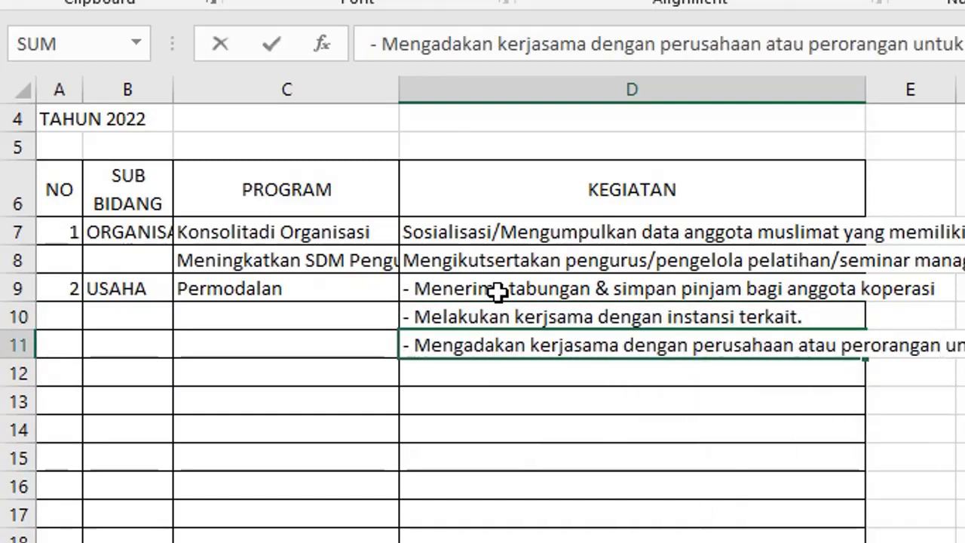
# Step: Enter "Perdagangan" in C12 and "- Memasarkan garam di semua PAC & Ranting se Kab. Cilacap" in D12
pyautogui.press('Return')
pyautogui.press('Left')
pyautogui.press('Left')
pyautogui.press('Right')
pyautogui.write('Perdagangan')
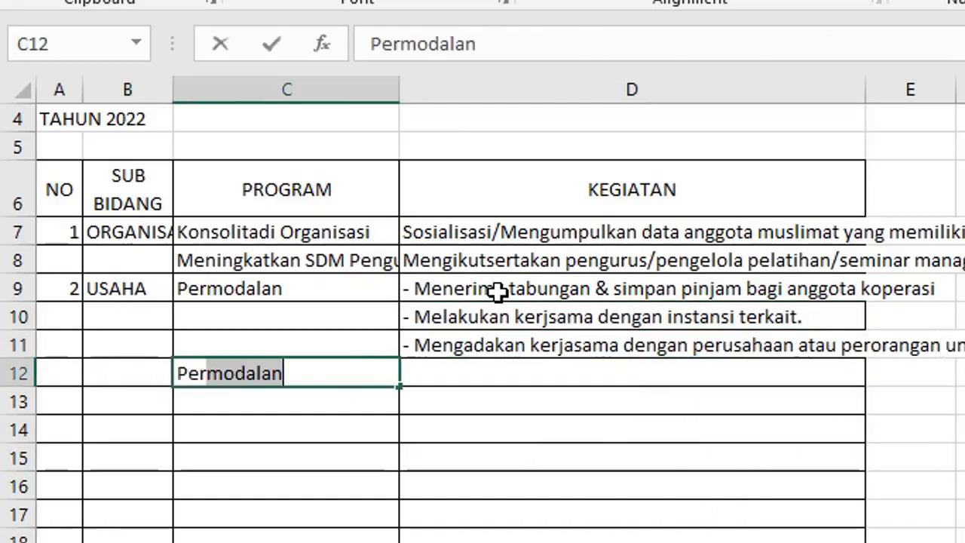
pyautogui.press('Tab')
pyautogui.write('- Memasarkan garam di semua PAC')
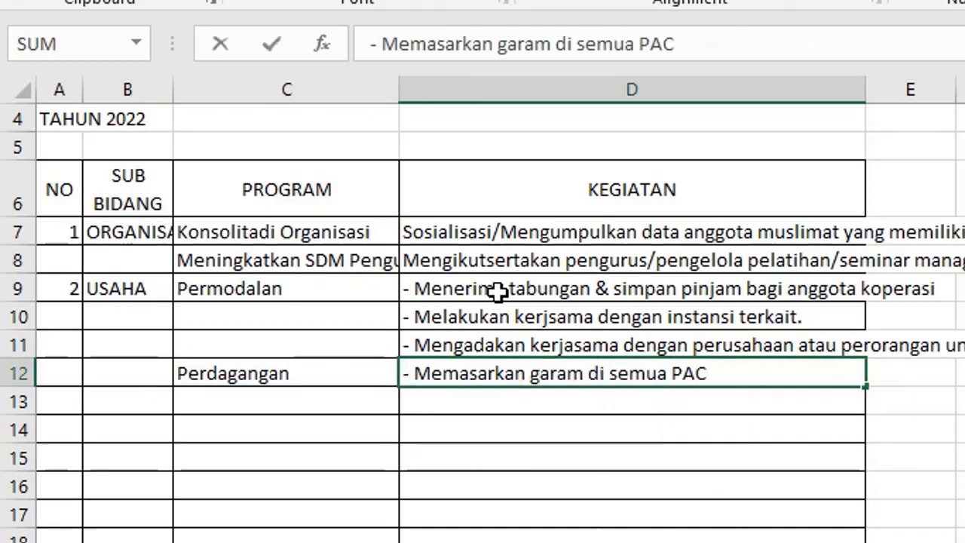
pyautogui.write(' & Ranting se Kab. Cilacap')
# Step: Enter "- Mengadakan seragam Muslimat & atribut organisasi" in D13 and "- Pengadaan kalender 2023" in D14
pyautogui.press('Return')
pyautogui.press('Tab')
pyautogui.write('- Mengadakan seragam Mu')
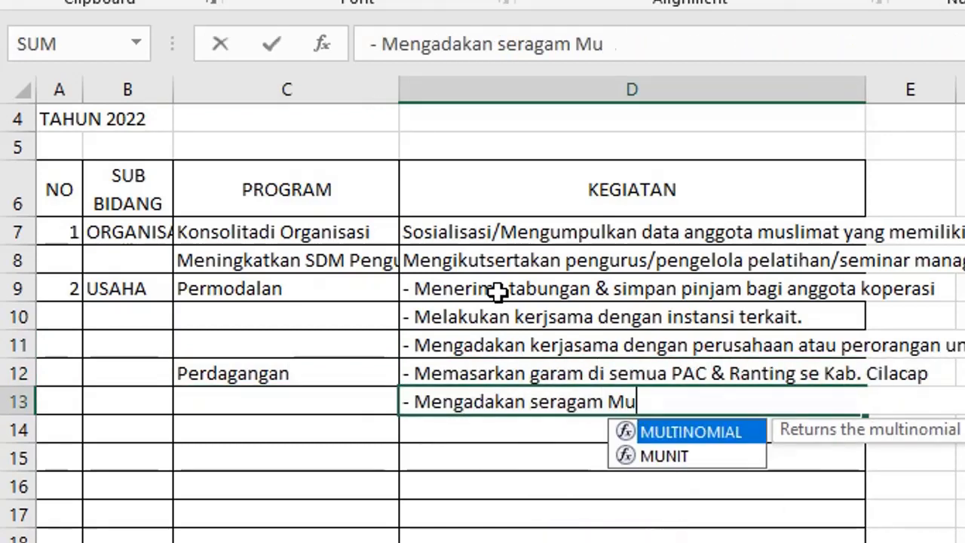
pyautogui.write('slimat & atribut organisasi')
pyautogui.press('Return')
pyautogui.write('- Pengadaan kalender 2023')
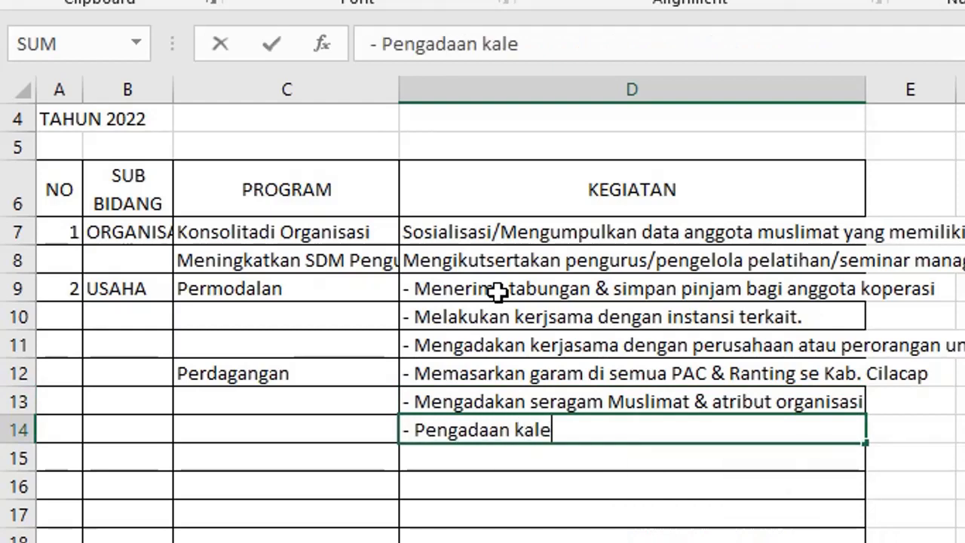
# Step: Fill row 15 with 3, AGROBISNIS, "Budidaya tanaman" and "Mengadakan sosialisasi budidaya sayur sayuran & tanaman obat di pekarangan rumah"
pyautogui.press('Return')
pyautogui.press('Home')
pyautogui.write('3')
pyautogui.press('Tab')
pyautogui.write('AGROBISNIS')
pyautogui.press('Tab')
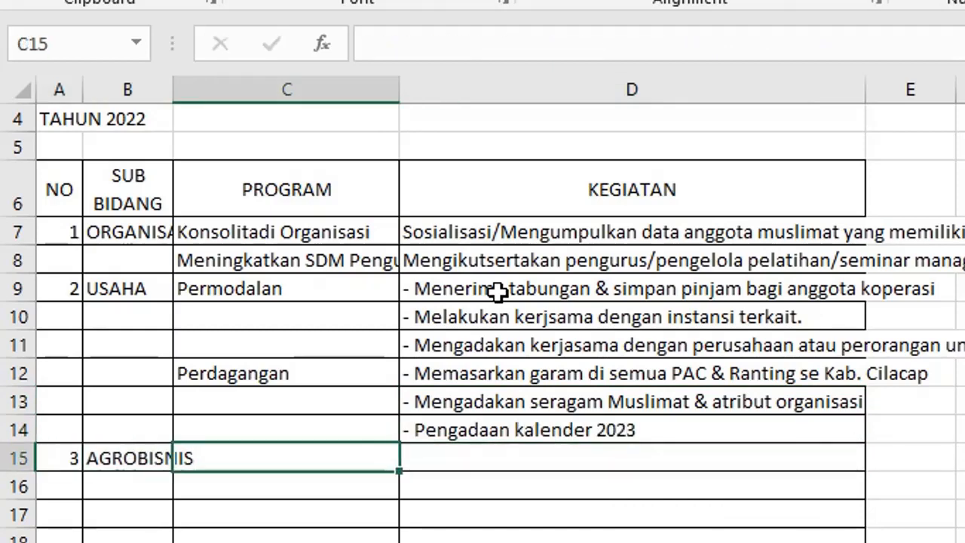
pyautogui.write('Budidaya tanaman')
pyautogui.press('Tab')
pyautogui.write('Mengadakan sosialisasi budidaya sayur sayuran & tanaman obat di pe')
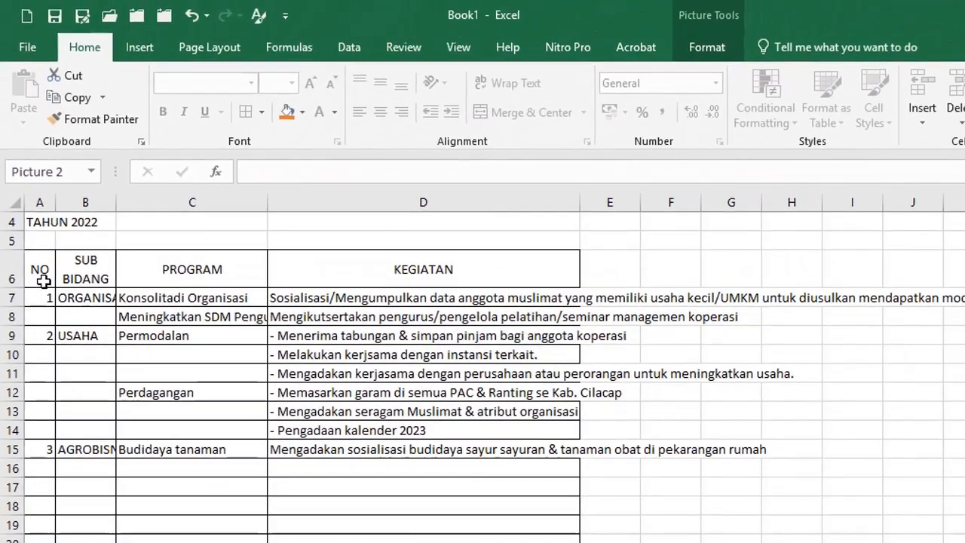
# Step: Make the table's header row, from NO to KEGIATAN in A6:D6, bold
pyautogui.moveTo(59, 189); pyautogui.dragTo(632, 190)
pyautogui.click(163, 111)
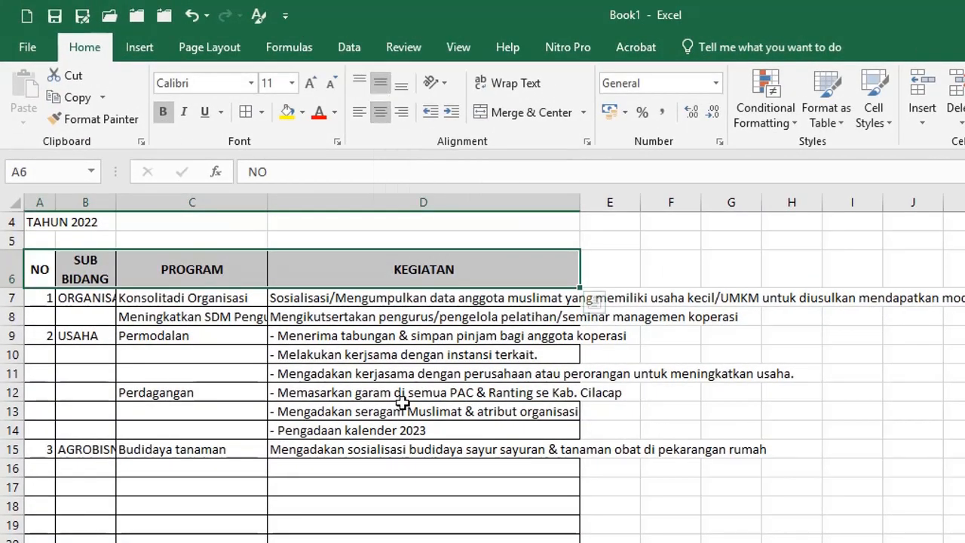
pyautogui.click(340, 411)
# Step: Widen the SUB BIDANG and PROGRAM columns so that their entries fit inside the cells
pyautogui.moveTo(115, 202); pyautogui.dragTo(164, 202)
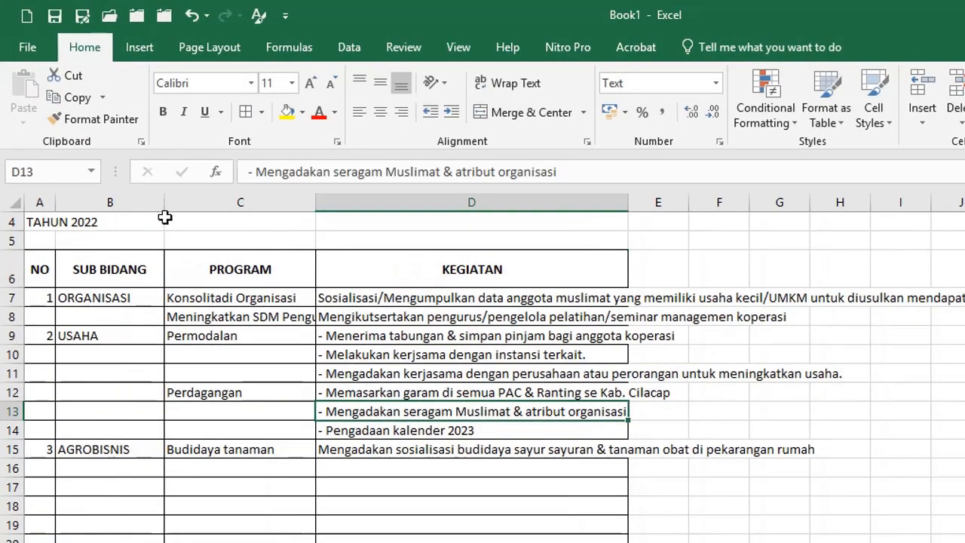
pyautogui.moveTo(316, 202); pyautogui.dragTo(400, 203)
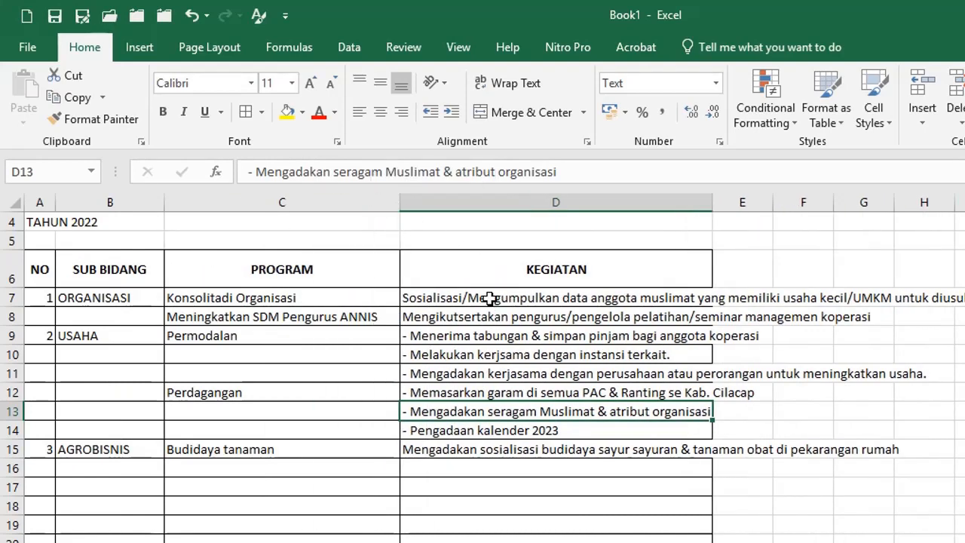
# Step: Wrap the text and vertically center the KEGIATAN entries from D7 down to the end of the table
pyautogui.moveTo(489, 299); pyautogui.dragTo(491, 539)
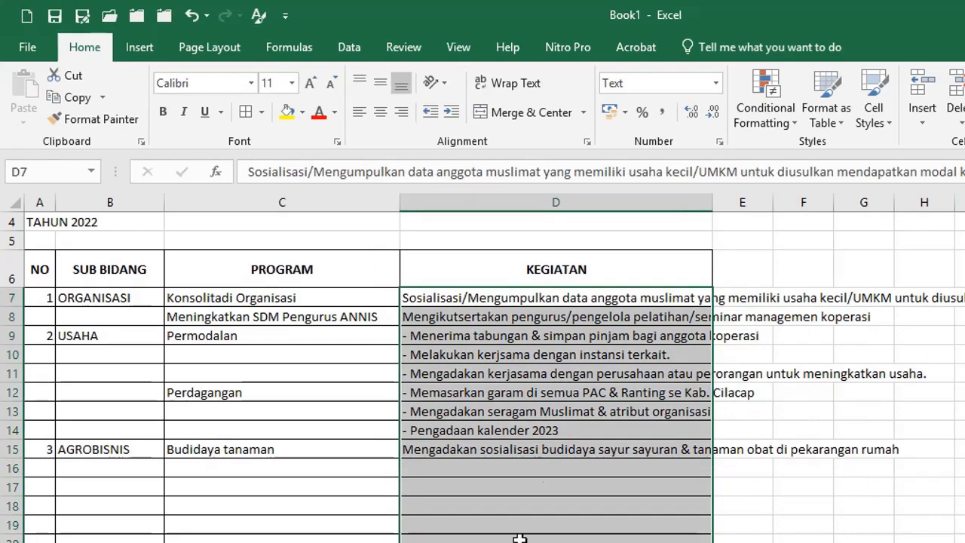
pyautogui.click(588, 141)
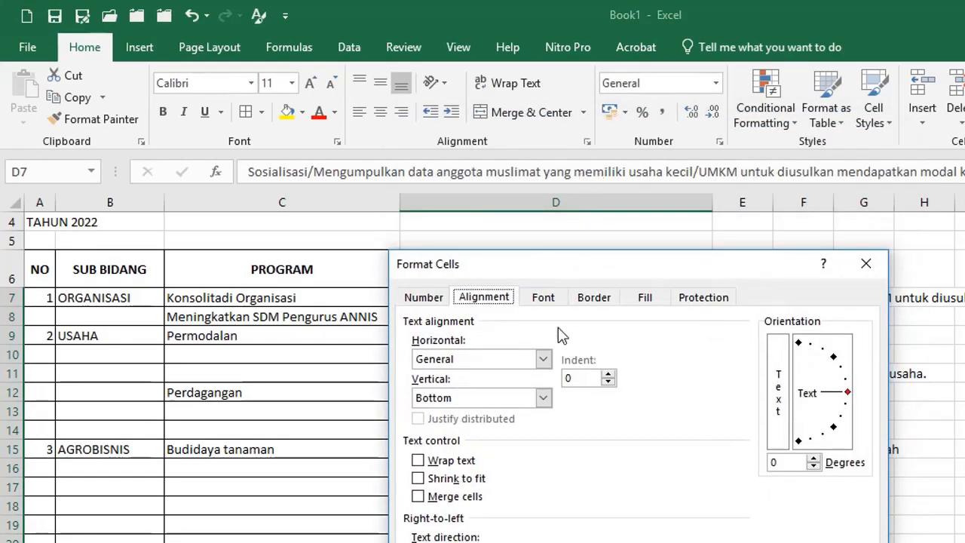
pyautogui.moveTo(554, 264); pyautogui.dragTo(606, 185)
pyautogui.click(494, 385)
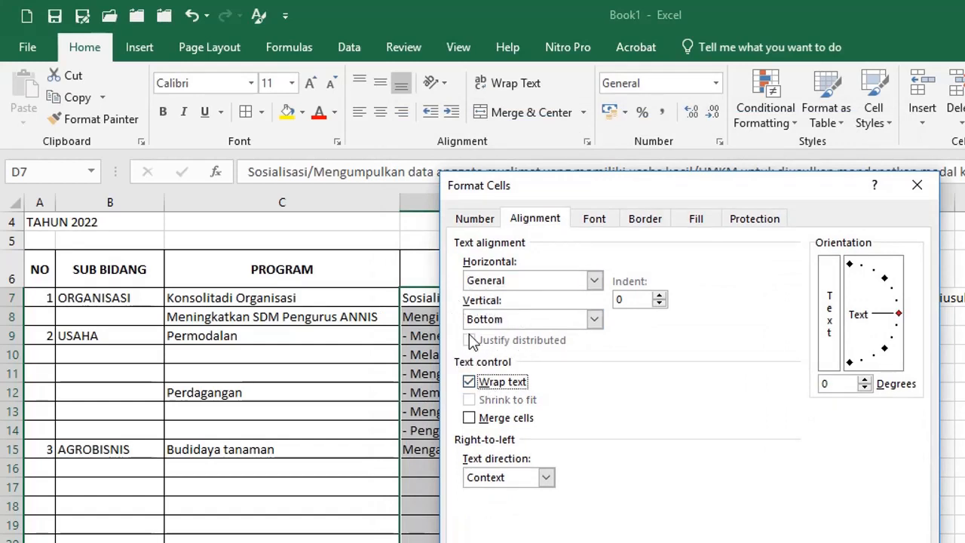
pyautogui.click(594, 319)
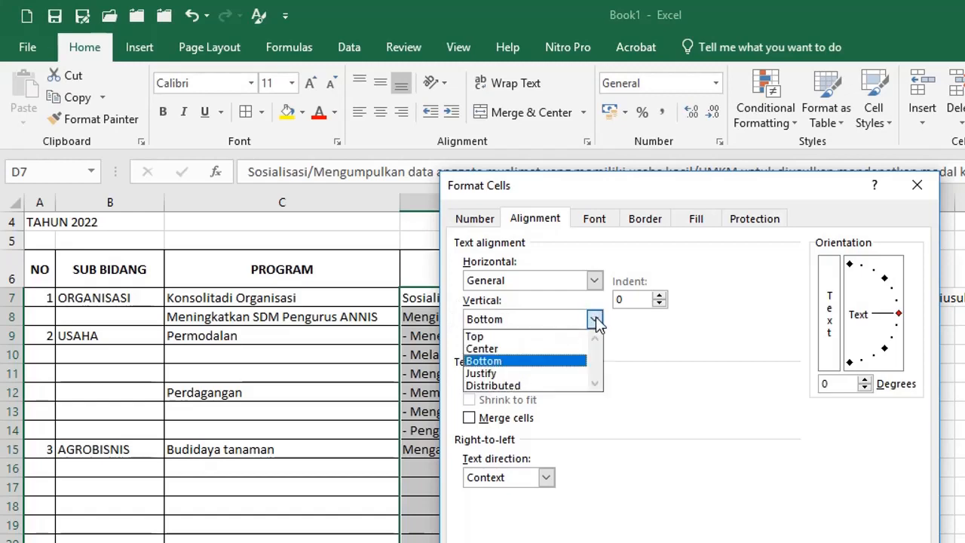
pyautogui.click(503, 347)
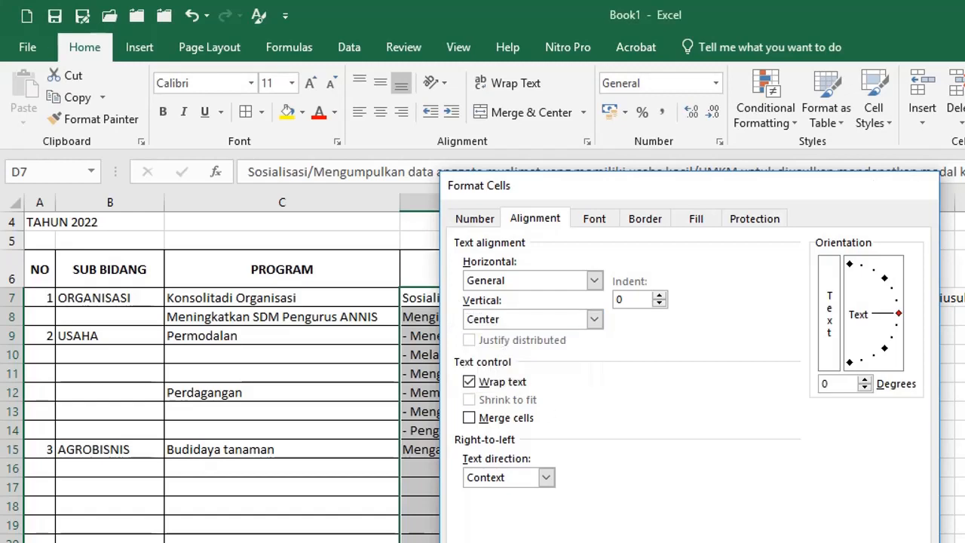
pyautogui.press('Return')
# Step: Widen the KEGIATAN column so that its wrapped entries take up fewer lines
pyautogui.scroll(-1, 617, 434)
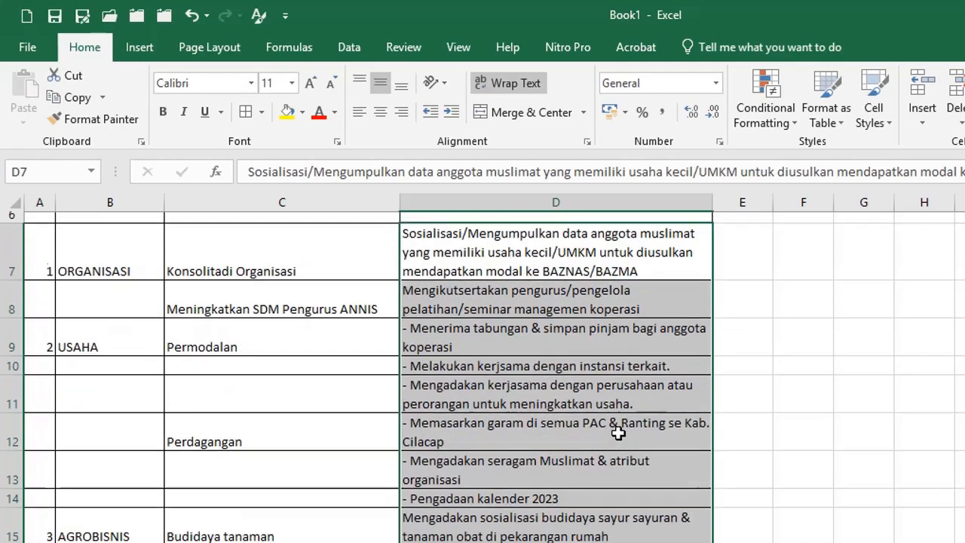
pyautogui.scroll(1, 662, 377)
pyautogui.moveTo(712, 202); pyautogui.dragTo(788, 215)
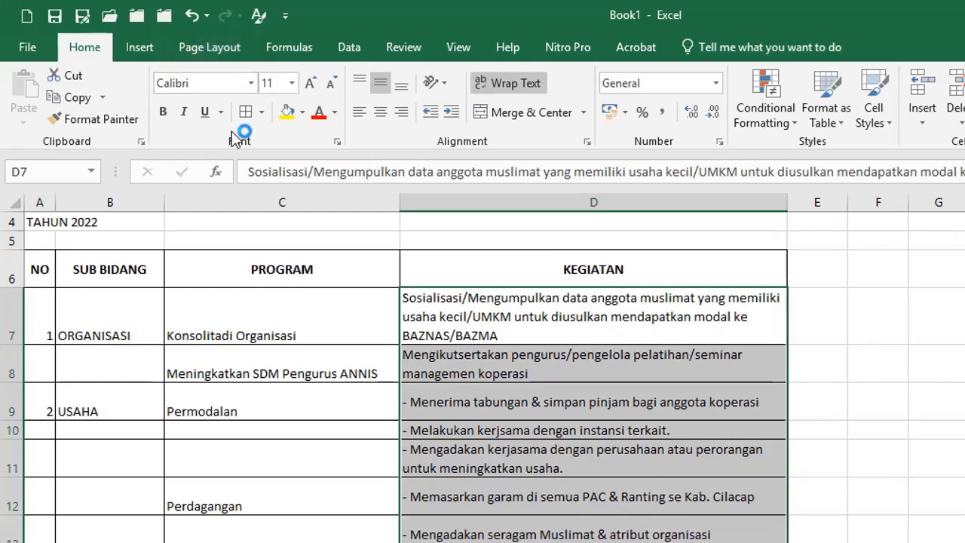
pyautogui.click(218, 49)
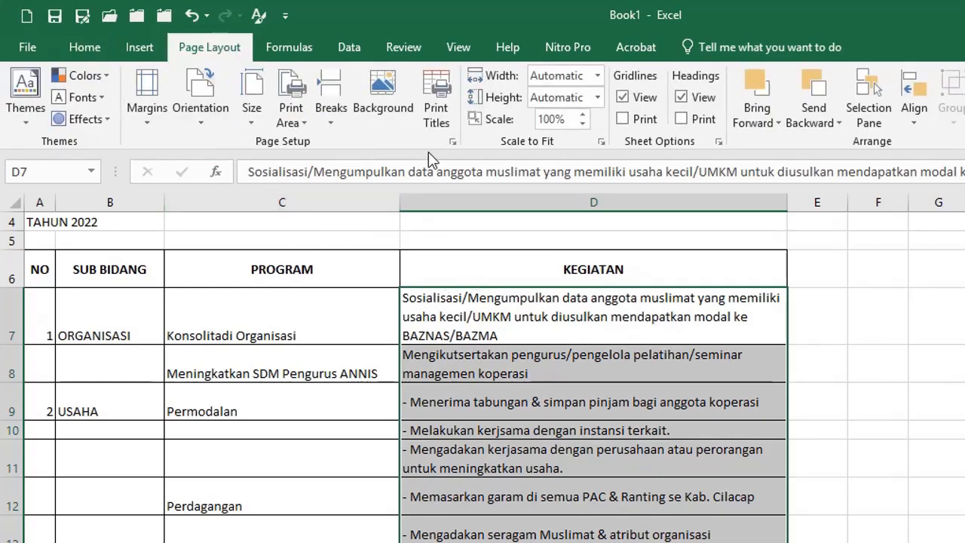
pyautogui.click(453, 142)
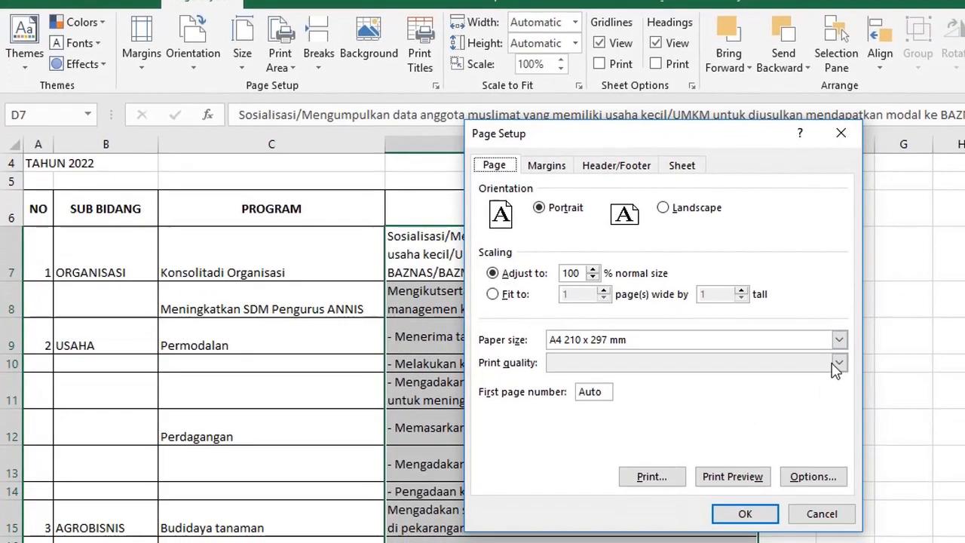
pyautogui.click(869, 406)
pyautogui.scroll(-5, 612, 399)
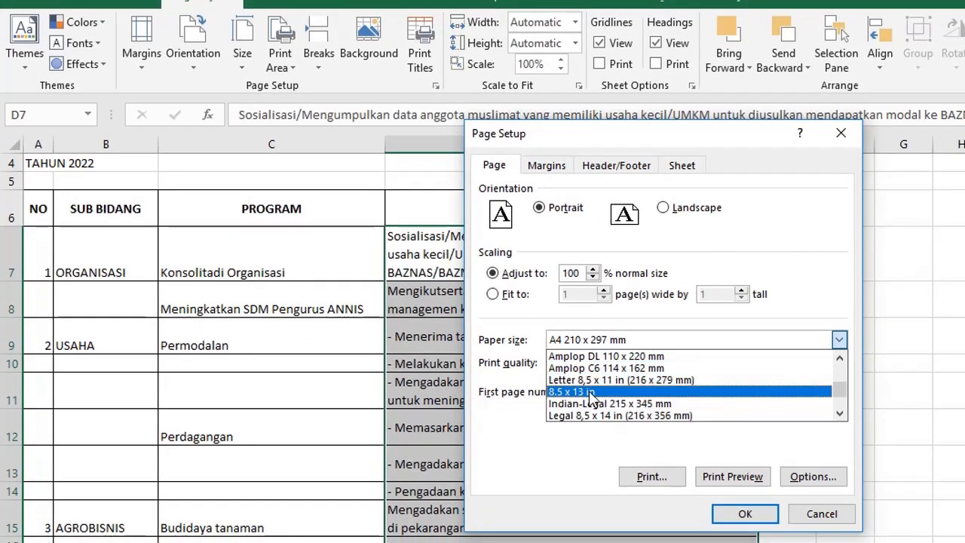
pyautogui.click(820, 514)
# Step: Set the printer's page orientation to landscape, show the margins in the print preview and return to the sheet
pyautogui.hotkey('ctrl', 'p')
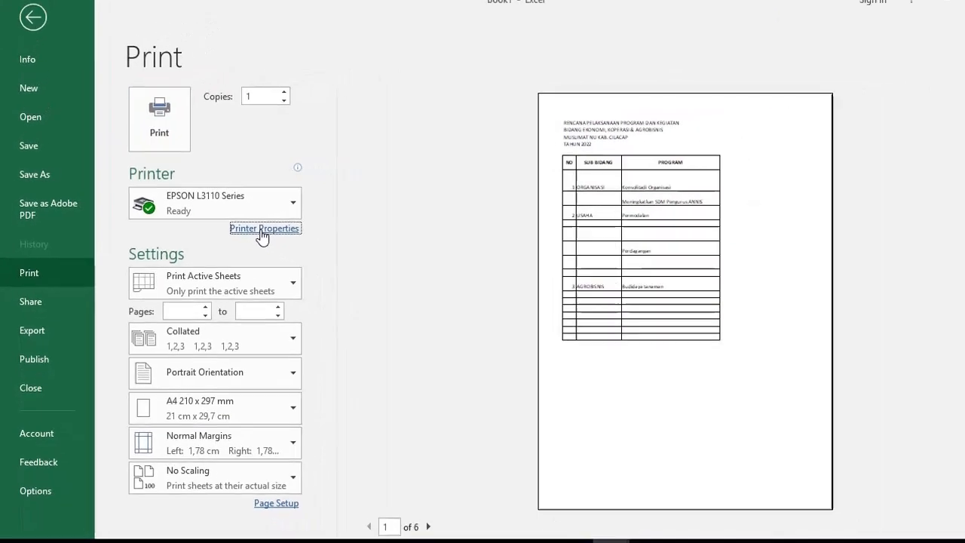
pyautogui.click(311, 240)
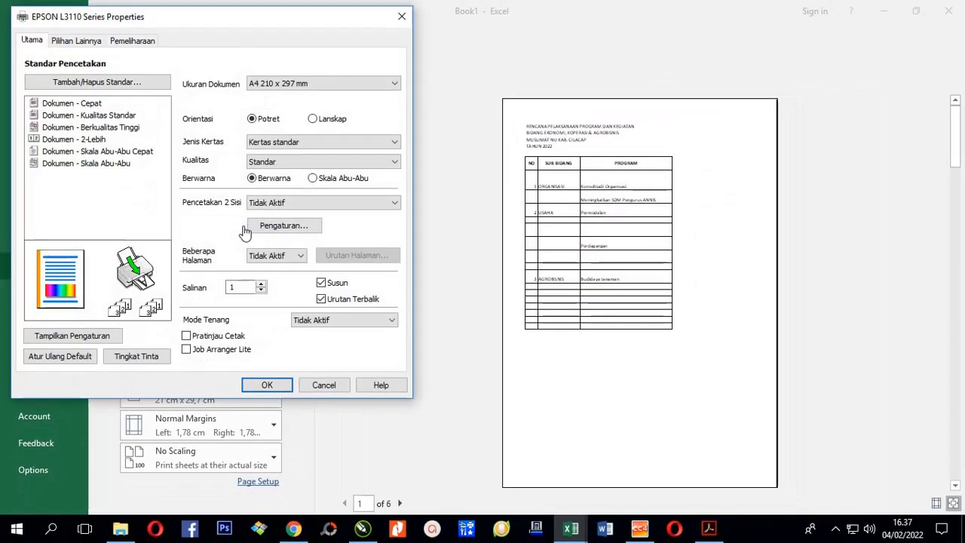
pyautogui.click(313, 118)
pyautogui.click(262, 383)
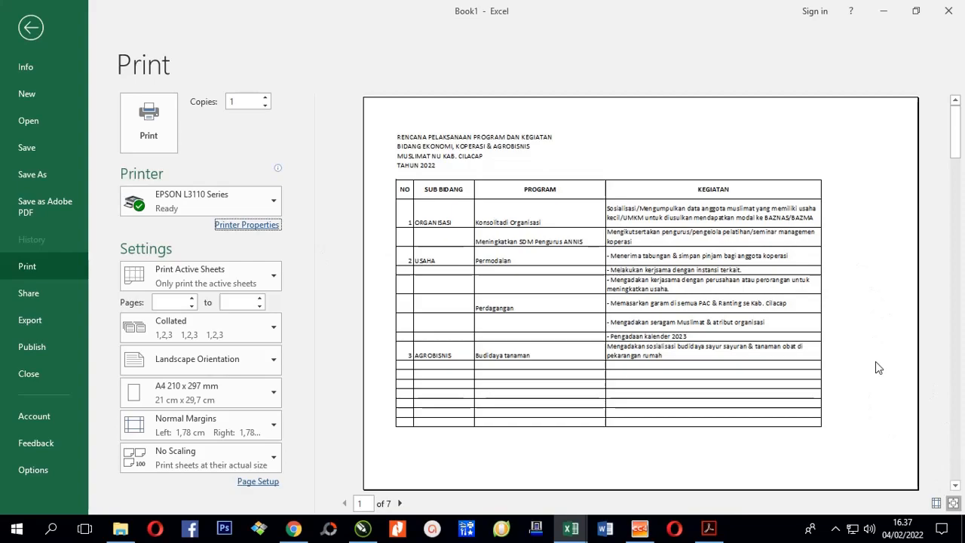
pyautogui.click(936, 503)
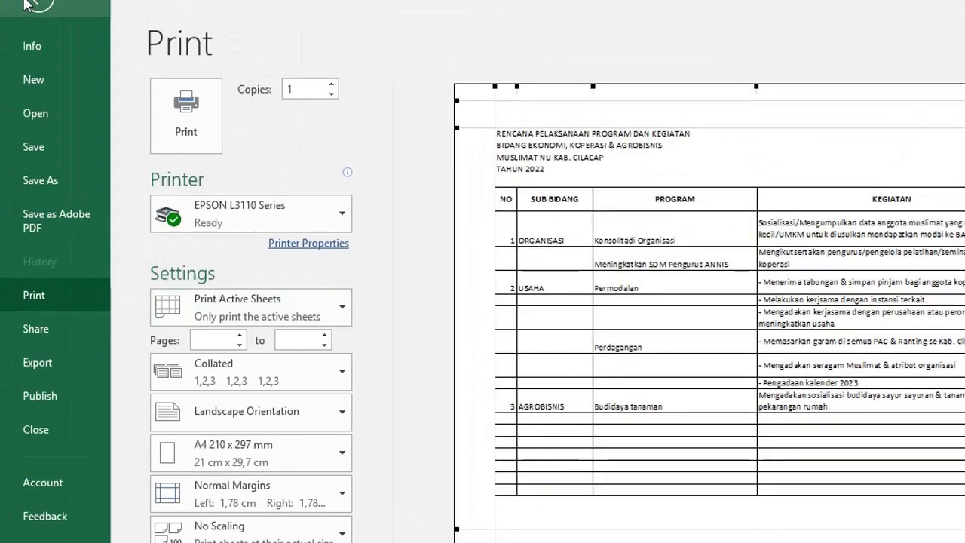
pyautogui.click(26, 4)
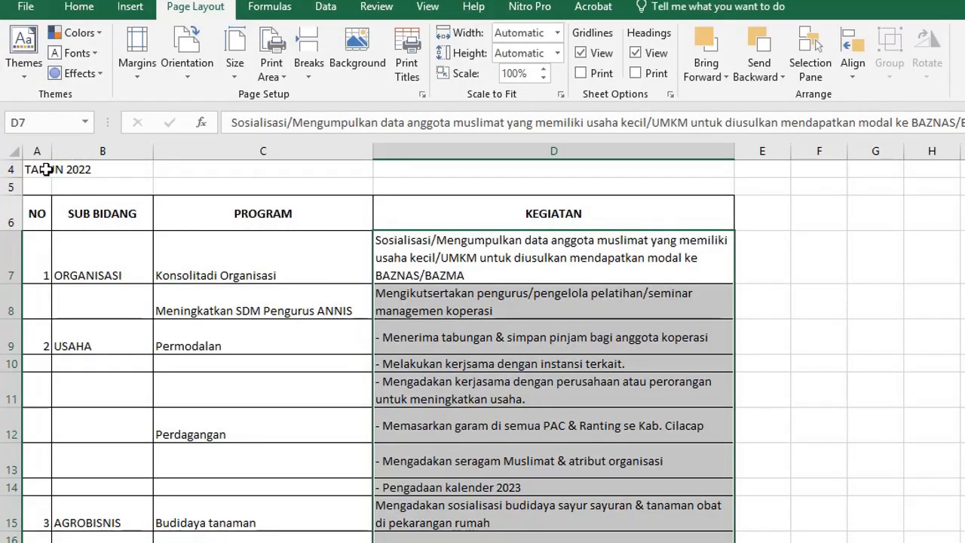
# Step: Center the four title lines across the table's width in A1:D4 with Center Across Selection
pyautogui.scroll(1, 48, 168)
pyautogui.moveTo(40, 169); pyautogui.dragTo(556, 228)
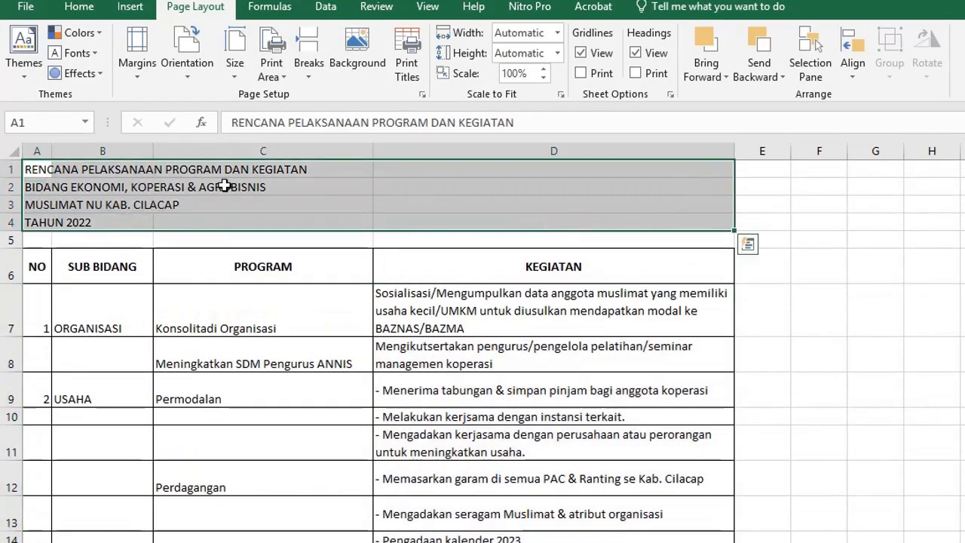
pyautogui.click(80, 9)
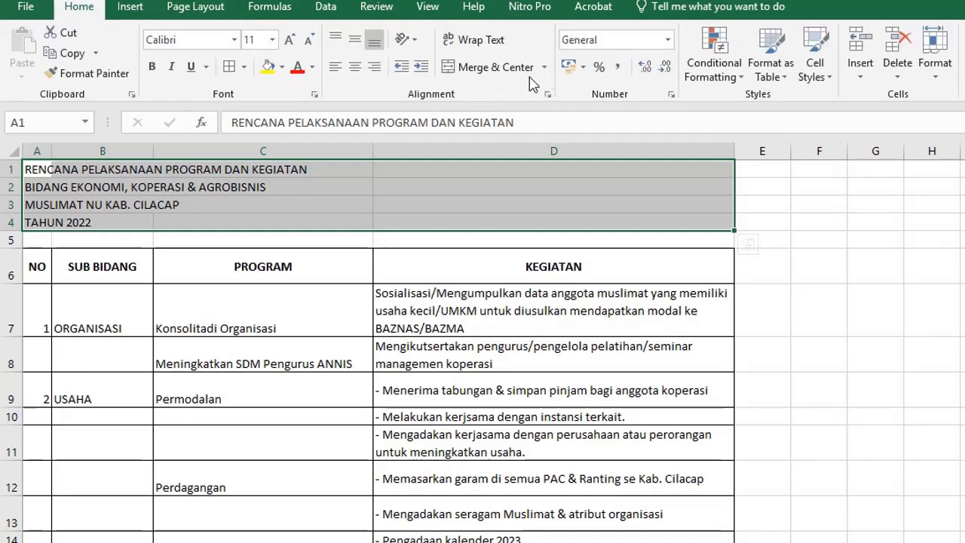
pyautogui.click(547, 94)
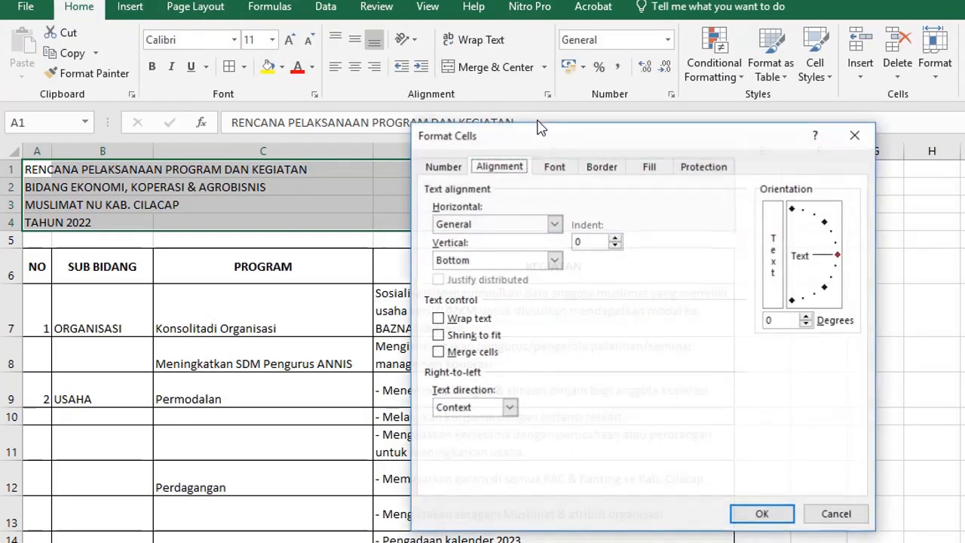
pyautogui.click(554, 226)
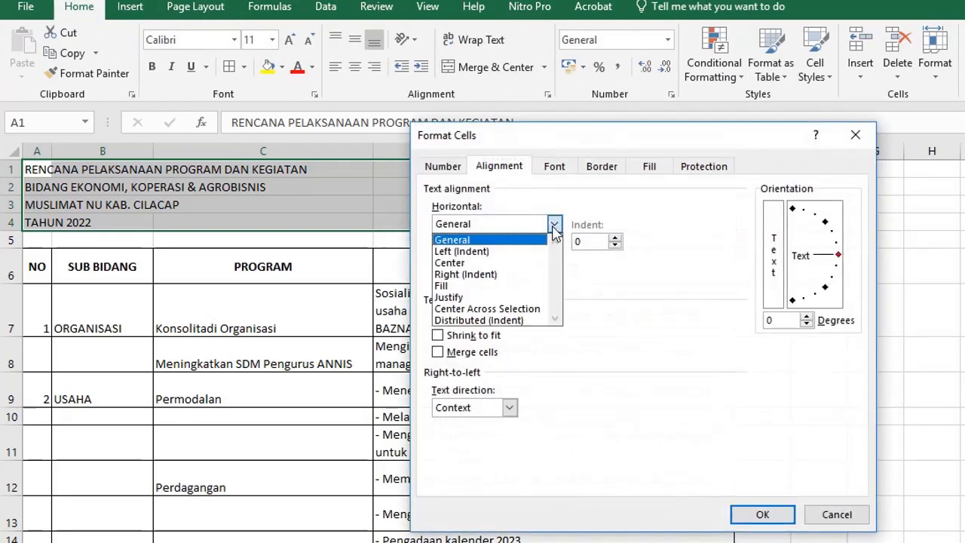
pyautogui.click(498, 311)
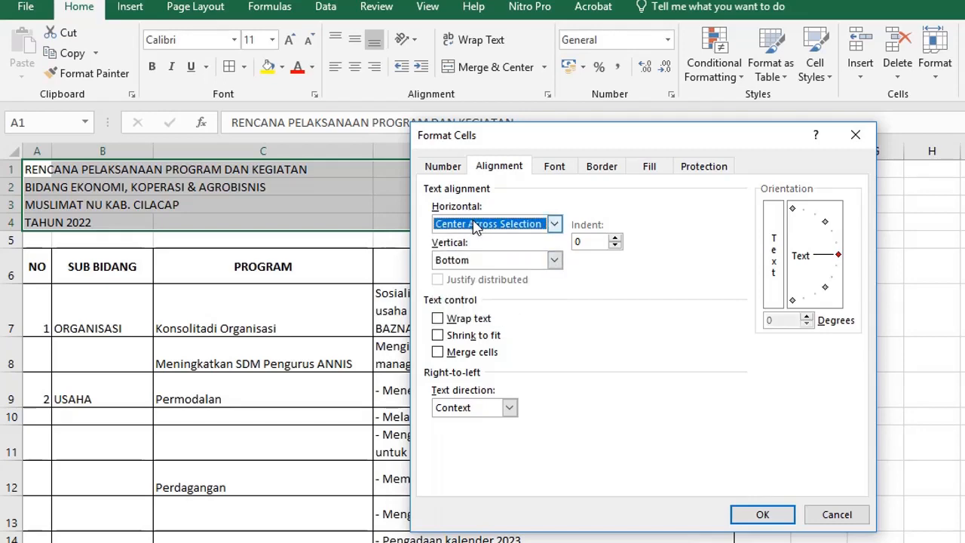
pyautogui.click(760, 514)
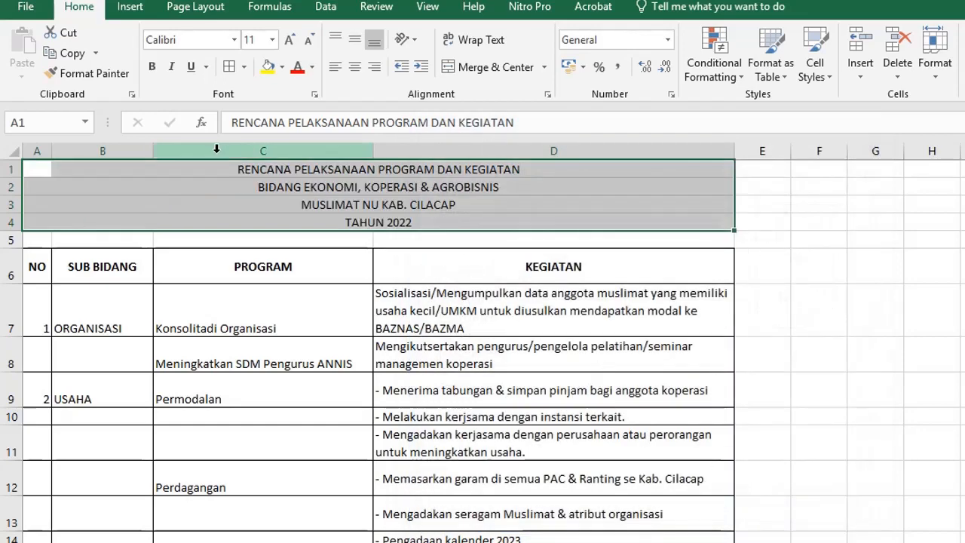
# Step: Set the font size of the entire sheet to 13
pyautogui.click(12, 151)
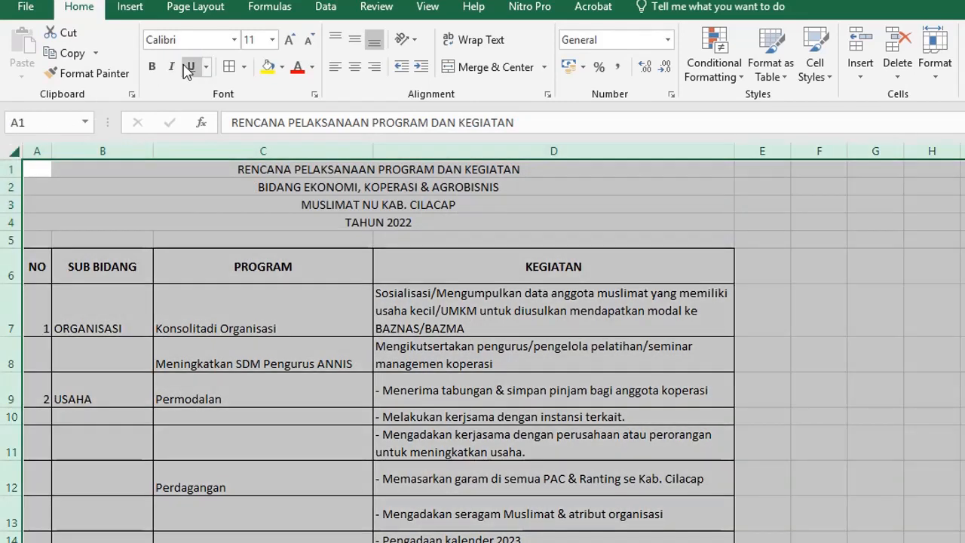
pyautogui.click(235, 40)
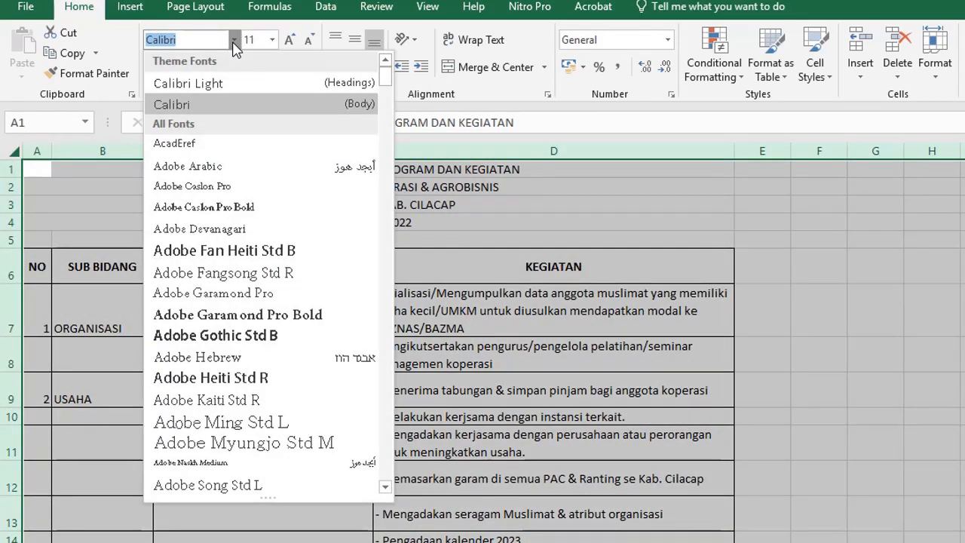
pyautogui.write('Arial')
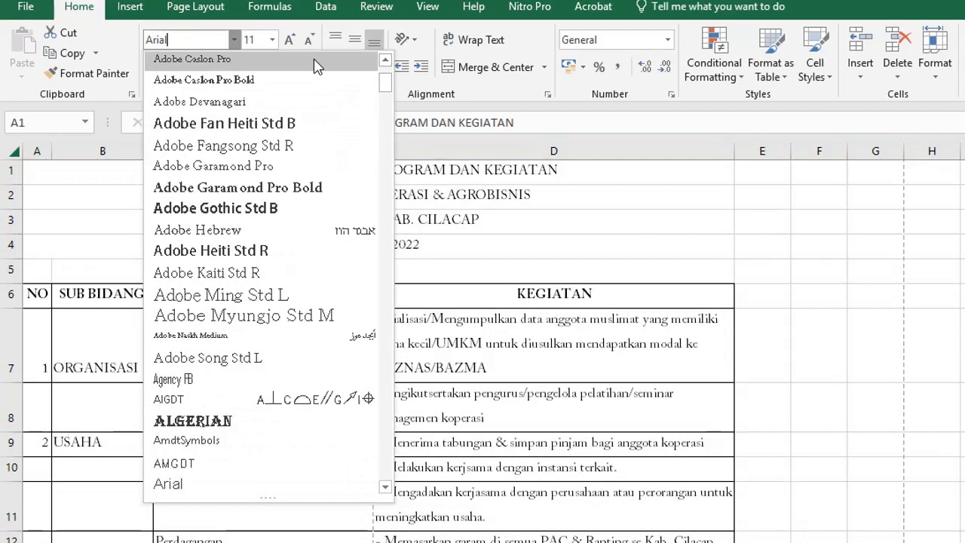
pyautogui.click(254, 41)
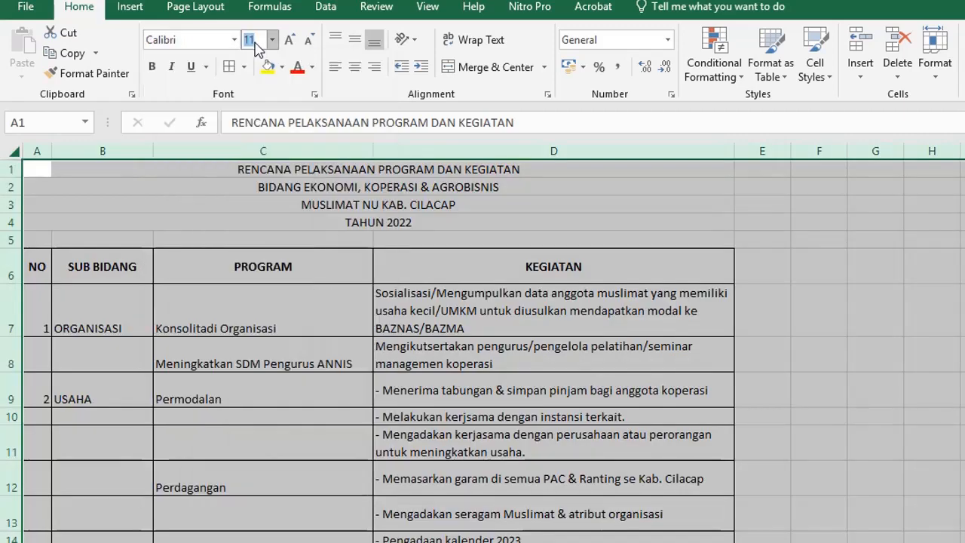
pyautogui.write('13')
pyautogui.press('Return')
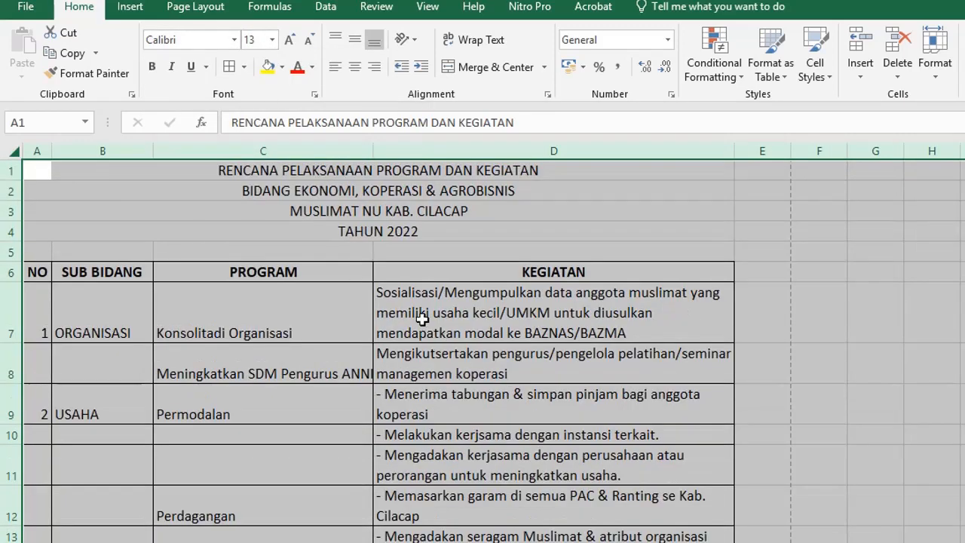
# Step: Make the four title lines in A1:A4 bold and change the entire sheet's font to Arial
pyautogui.moveTo(40, 169); pyautogui.dragTo(33, 234)
pyautogui.click(151, 66)
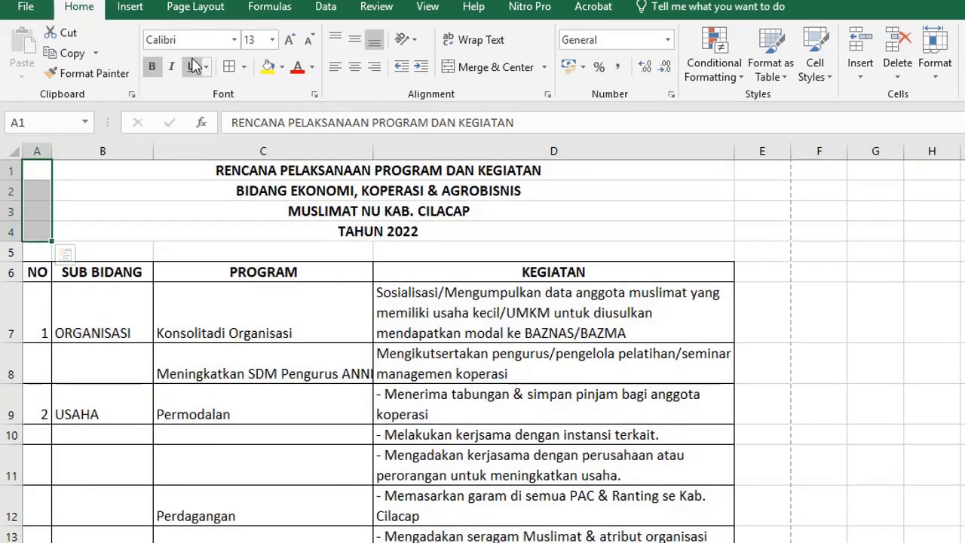
pyautogui.click(134, 272)
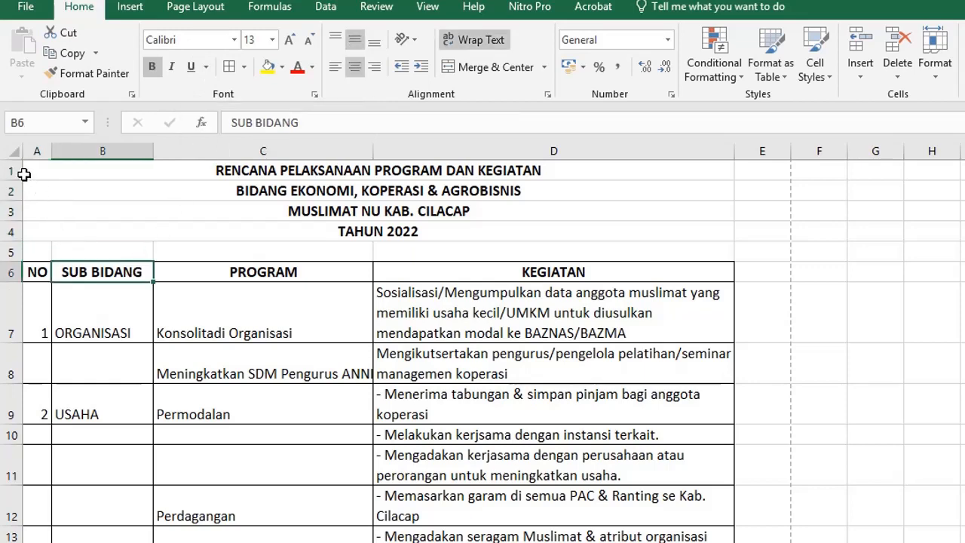
pyautogui.click(13, 152)
# Step: Set the font size of the four title lines in A1:A4 to 16
pyautogui.moveTo(37, 170); pyautogui.dragTo(37, 228)
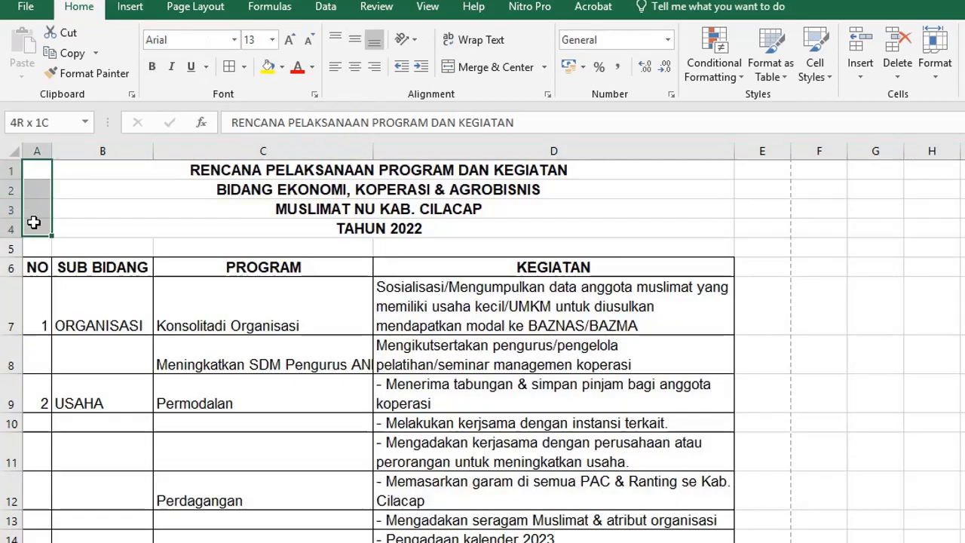
pyautogui.click(257, 39)
pyautogui.write('16')
pyautogui.press('Return')
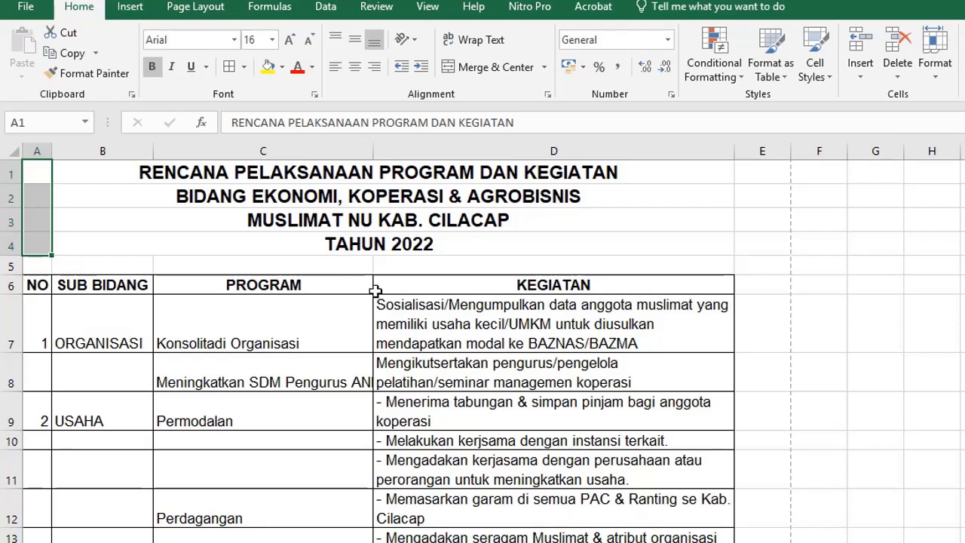
# Step: Vertically center the NO, SUB BIDANG and PROGRAM cells from row 7 down
pyautogui.scroll(-2, 525, 322)
pyautogui.click(585, 255)
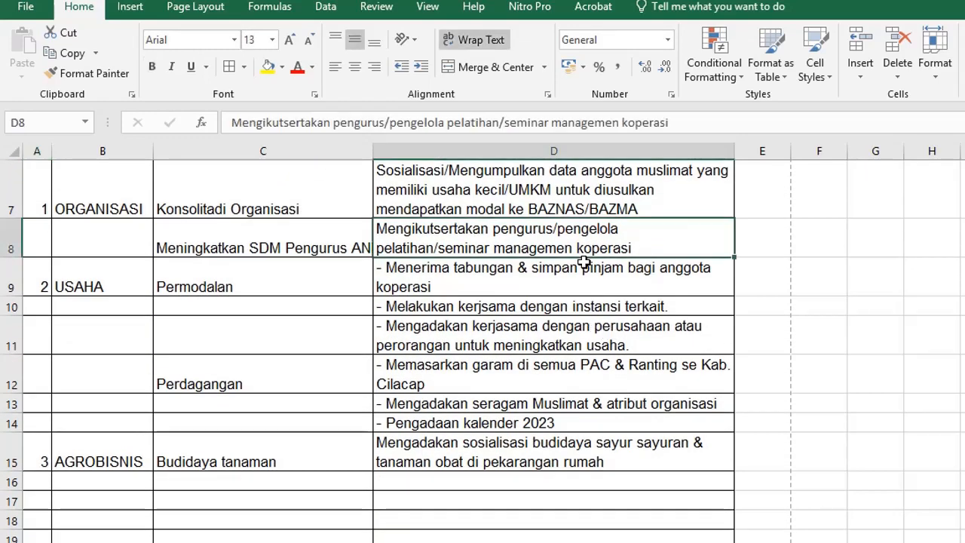
pyautogui.click(260, 245)
pyautogui.scroll(1, 146, 243)
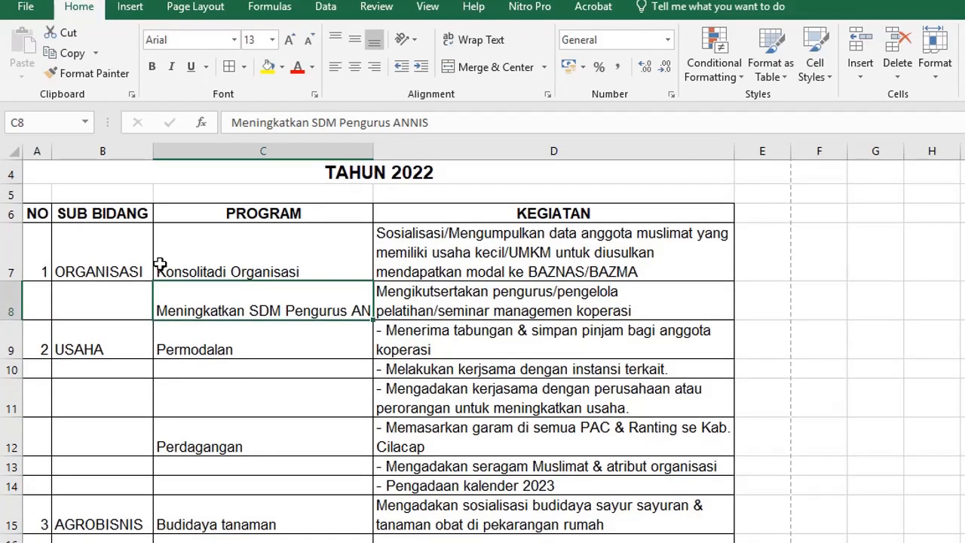
pyautogui.moveTo(45, 254); pyautogui.dragTo(339, 296)
pyautogui.click(46, 264)
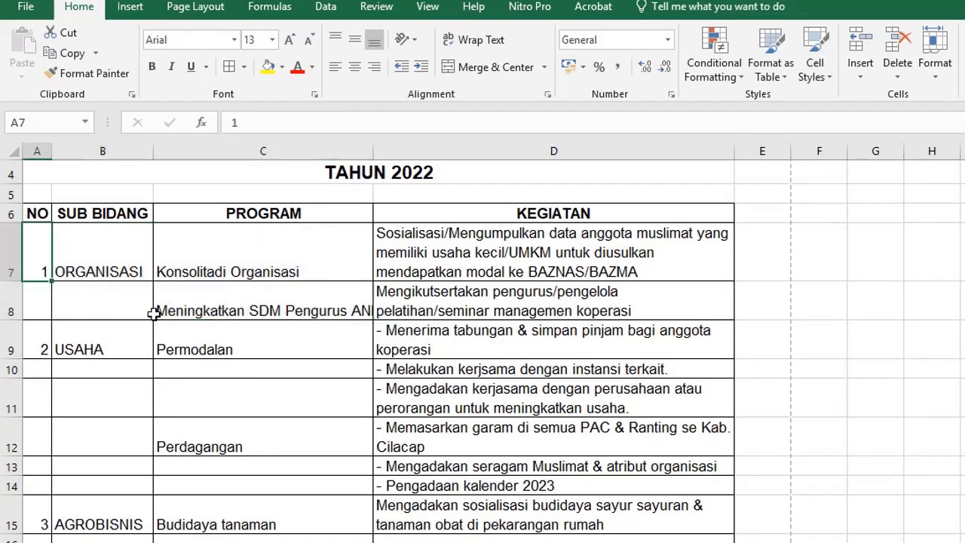
pyautogui.scroll(-2, 300, 360)
pyautogui.keyDown('shift'); pyautogui.click(365, 460); pyautogui.keyUp('shift')
pyautogui.scroll(2, 312, 285)
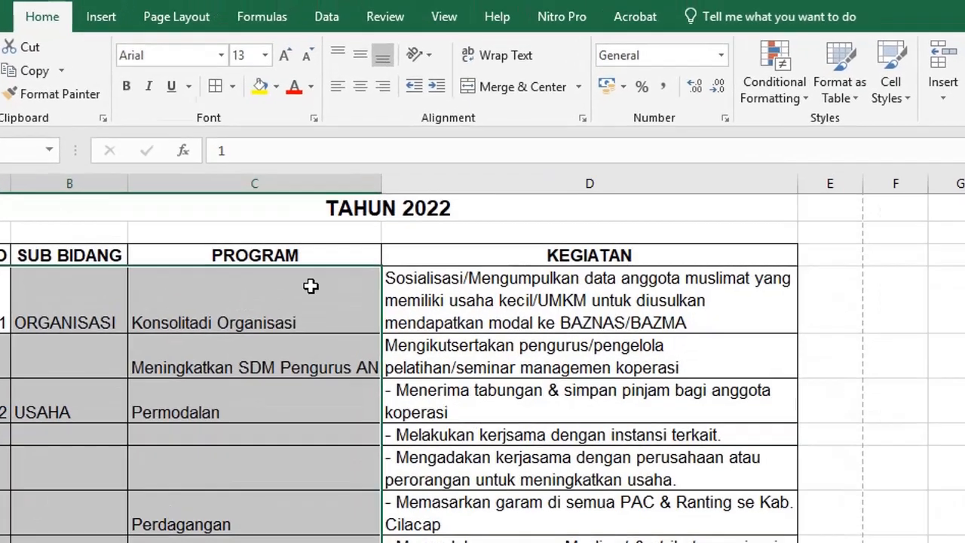
pyautogui.click(354, 39)
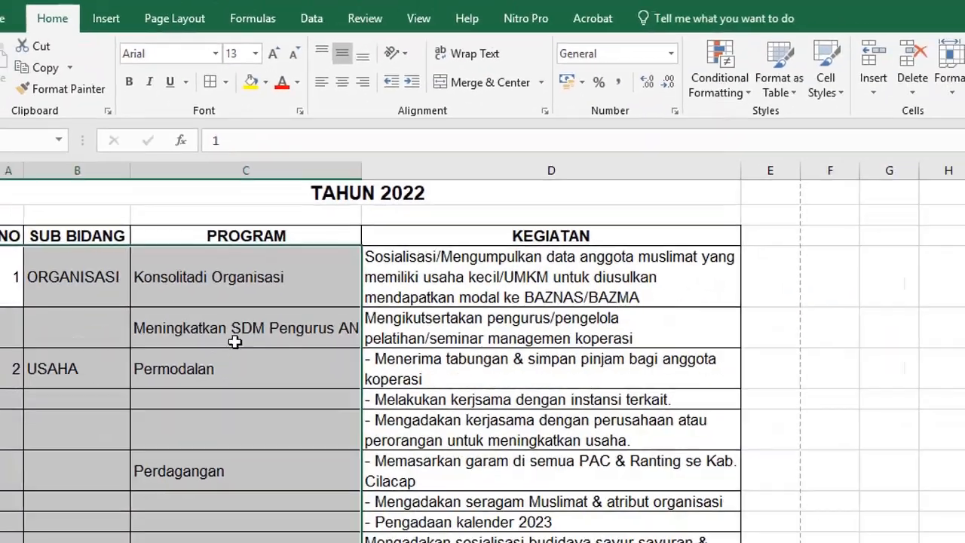
# Step: Wrap the text of the "Meningkatkan SDM Pengurus ANNIS" cell in the PROGRAM column
pyautogui.click(214, 300)
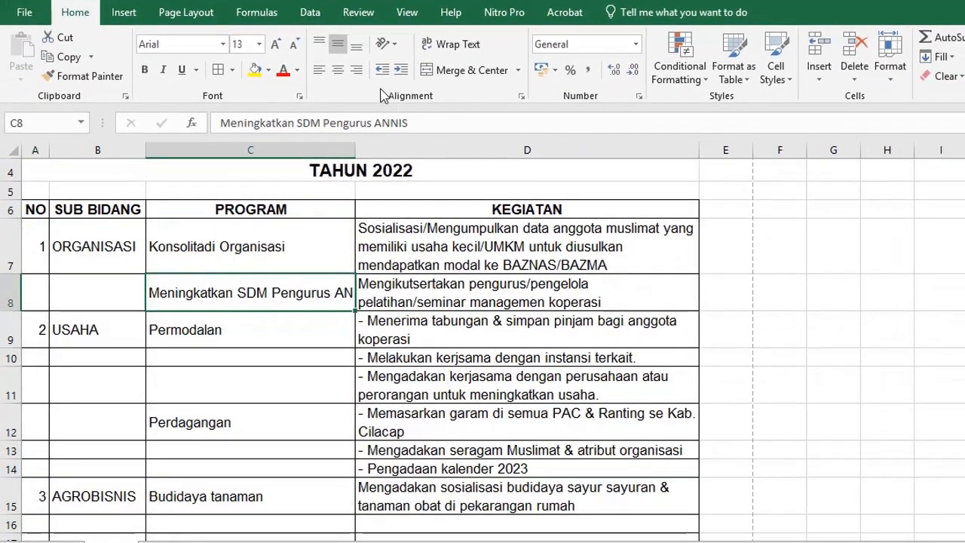
pyautogui.click(522, 97)
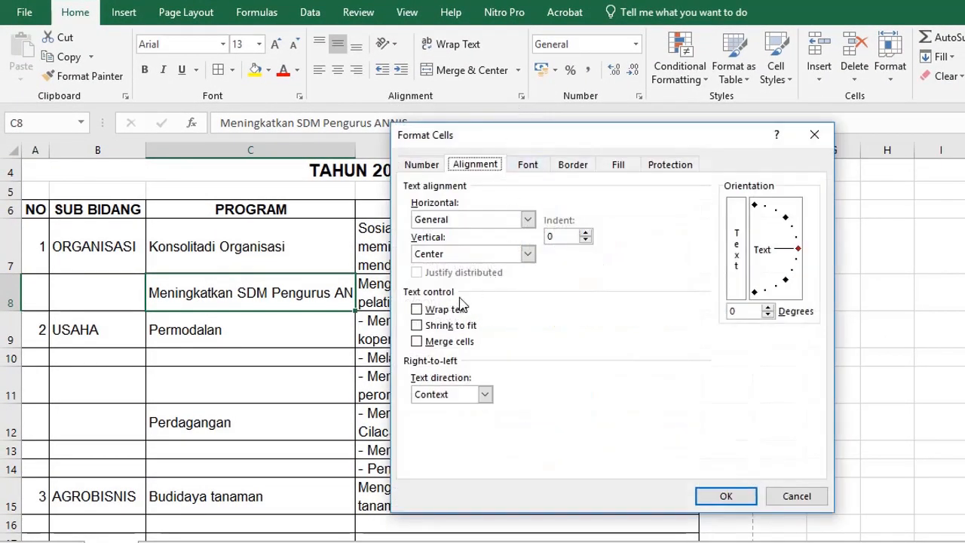
pyautogui.click(417, 310)
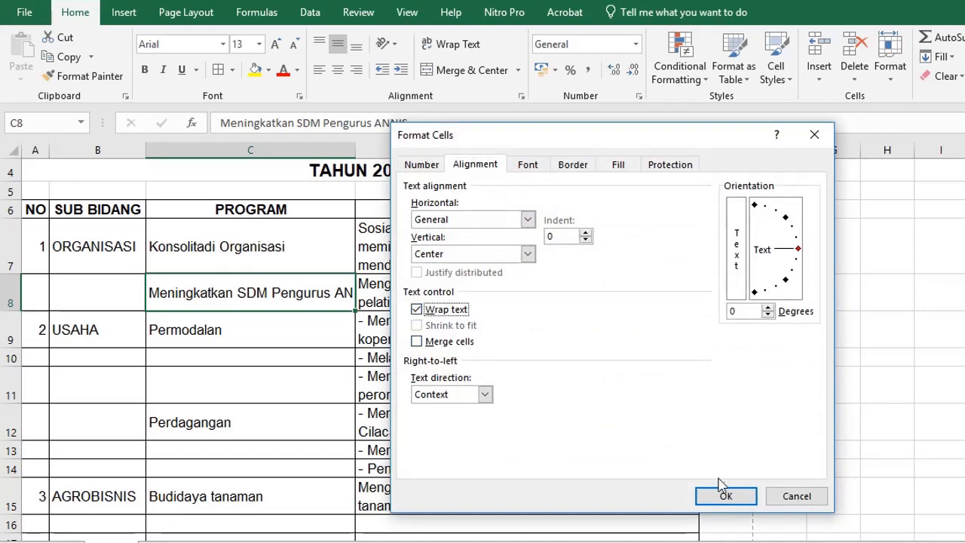
pyautogui.click(701, 484)
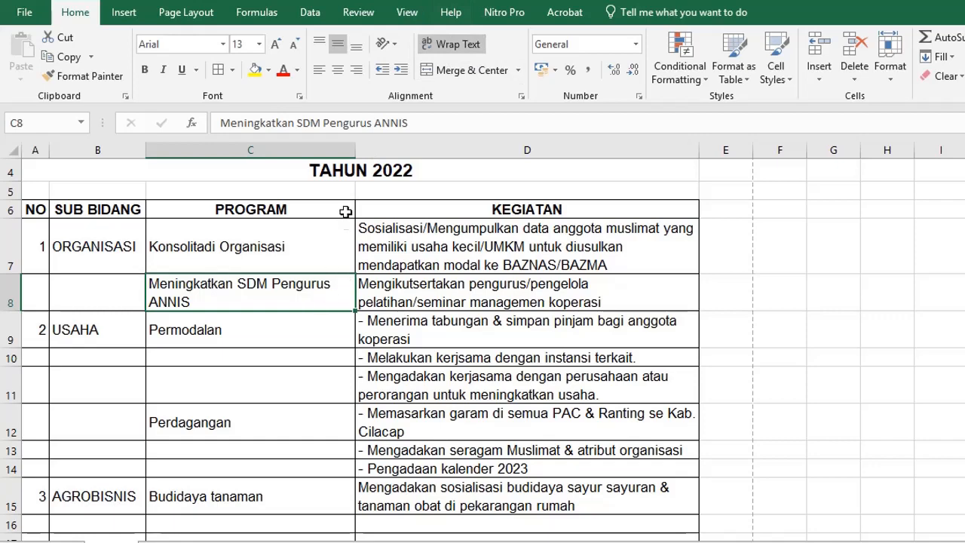
# Step: Narrow the PROGRAM column slightly and widen the KEGIATAN column so its long activity texts fit on fewer lines
pyautogui.moveTo(355, 150); pyautogui.dragTo(342, 150)
pyautogui.click(443, 324)
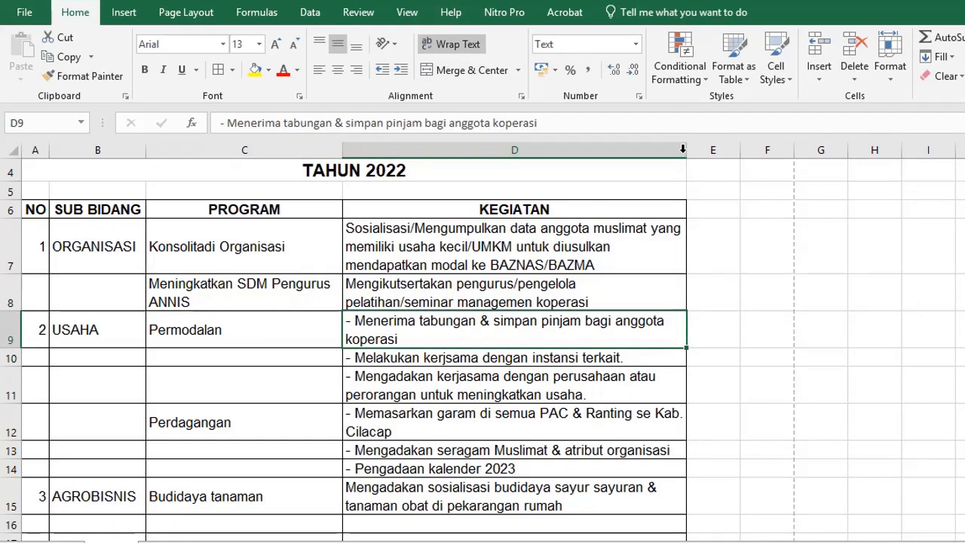
pyautogui.moveTo(682, 149); pyautogui.dragTo(738, 149)
pyautogui.scroll(-2, 590, 312)
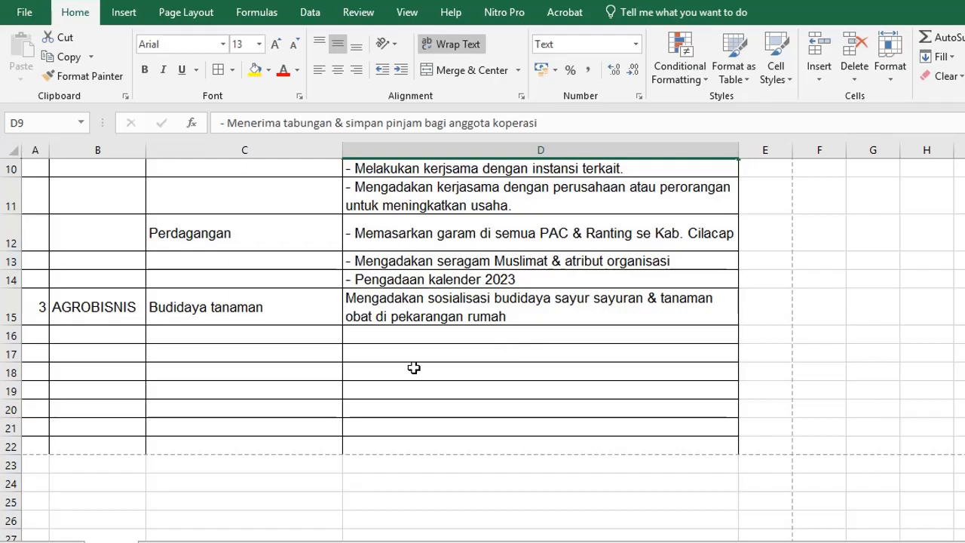
# Step: Check in the print preview how the landscape table fits on the A4 page
pyautogui.hotkey('ctrl', 'p')
pyautogui.moveTo(479, 510); pyautogui.dragTo(455, 532)
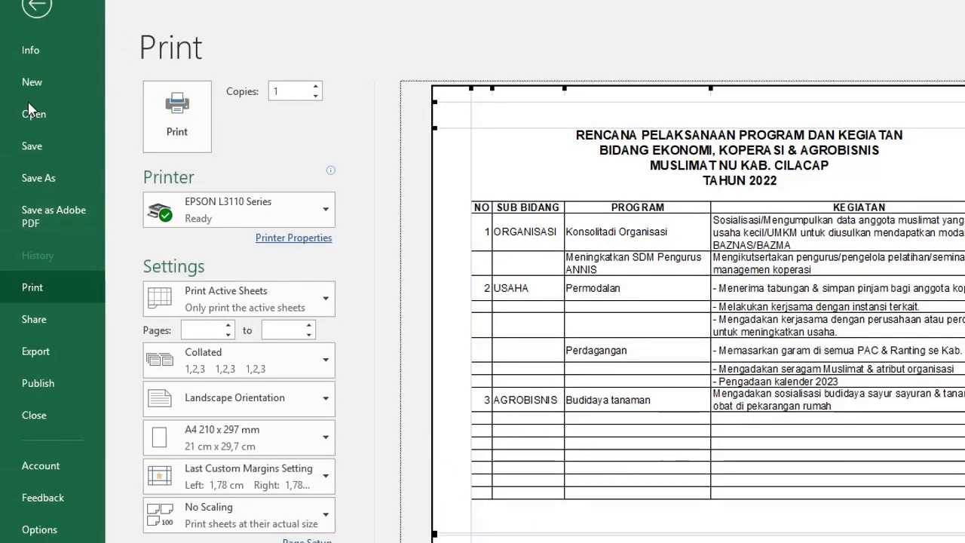
pyautogui.click(36, 7)
pyautogui.scroll(2, 314, 324)
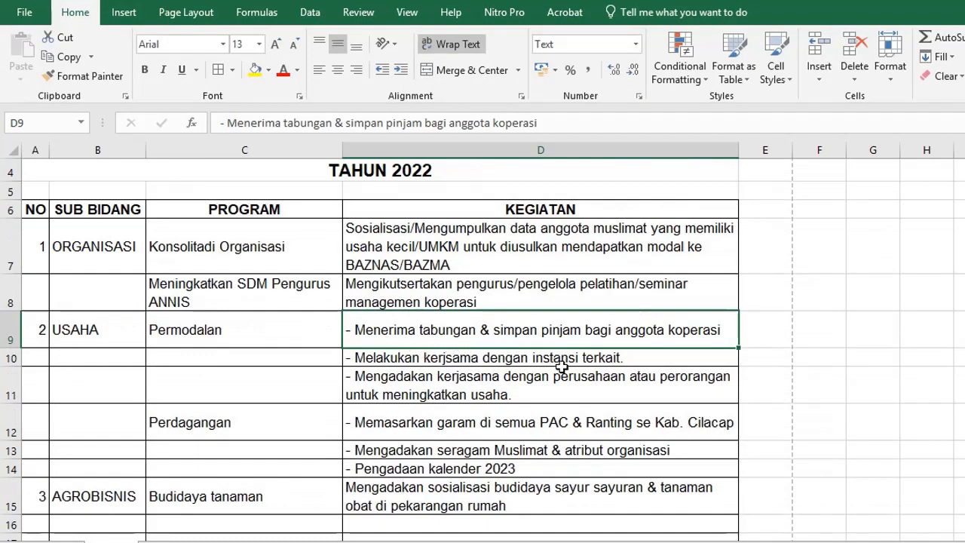
# Step: Widen the KEGIATAN column further until the table reaches the dashed page-break line, and check the lower rows
pyautogui.moveTo(741, 154); pyautogui.dragTo(767, 154)
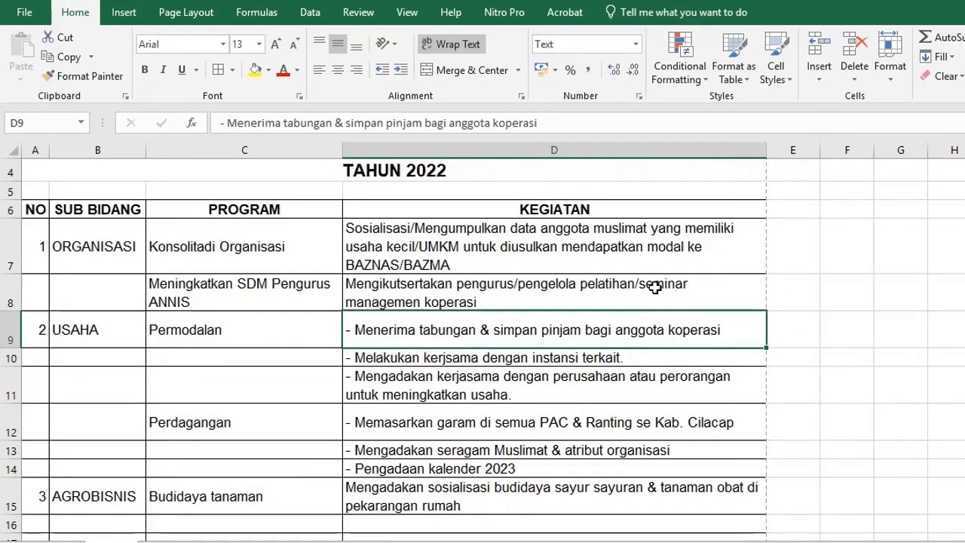
pyautogui.scroll(-3, 689, 285)
pyautogui.scroll(2, 571, 309)
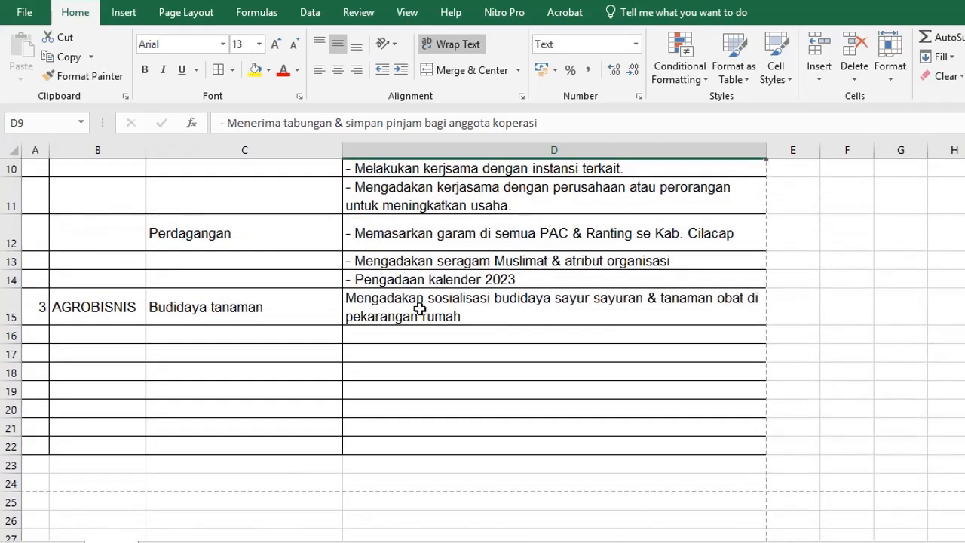
pyautogui.click(397, 298)
pyautogui.scroll(2, 560, 266)
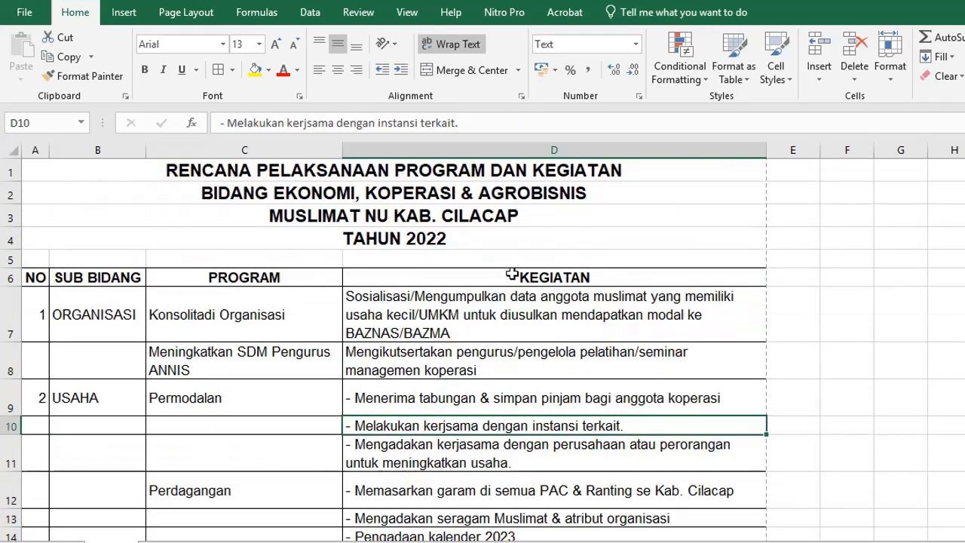
# Step: Set the font size of the empty column E to 16 so that the table's single-line rows become taller
pyautogui.click(796, 151)
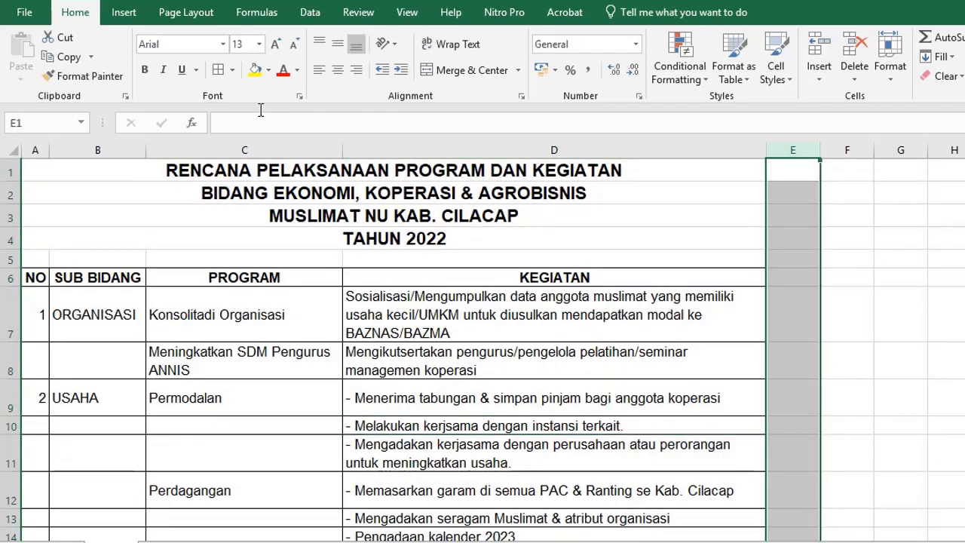
pyautogui.click(251, 44)
pyautogui.press('Return')
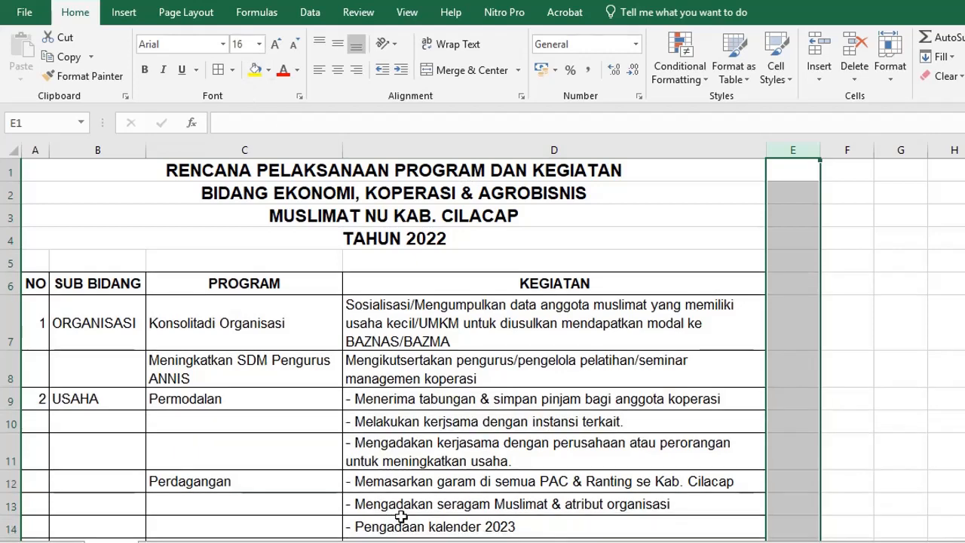
pyautogui.scroll(-3, 444, 443)
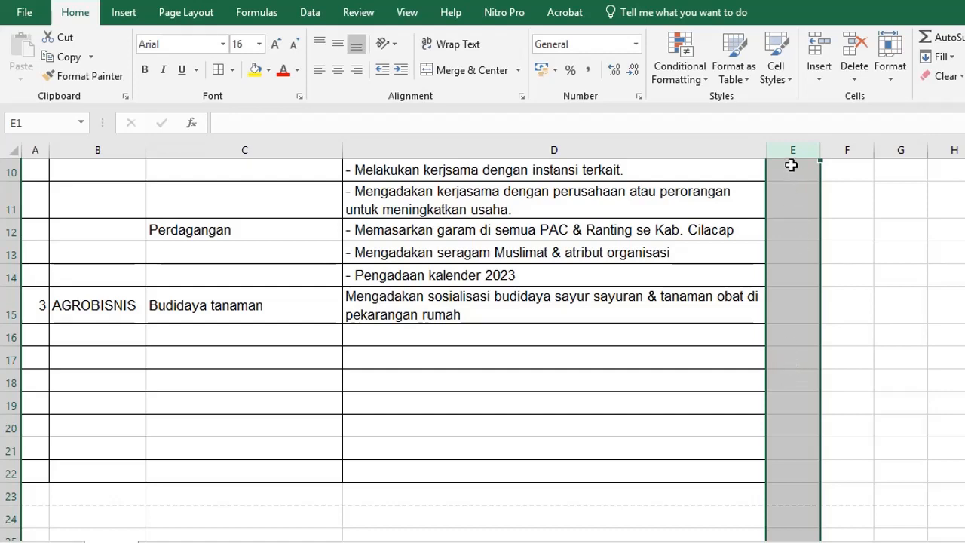
pyautogui.click(297, 399)
pyautogui.scroll(3, 297, 399)
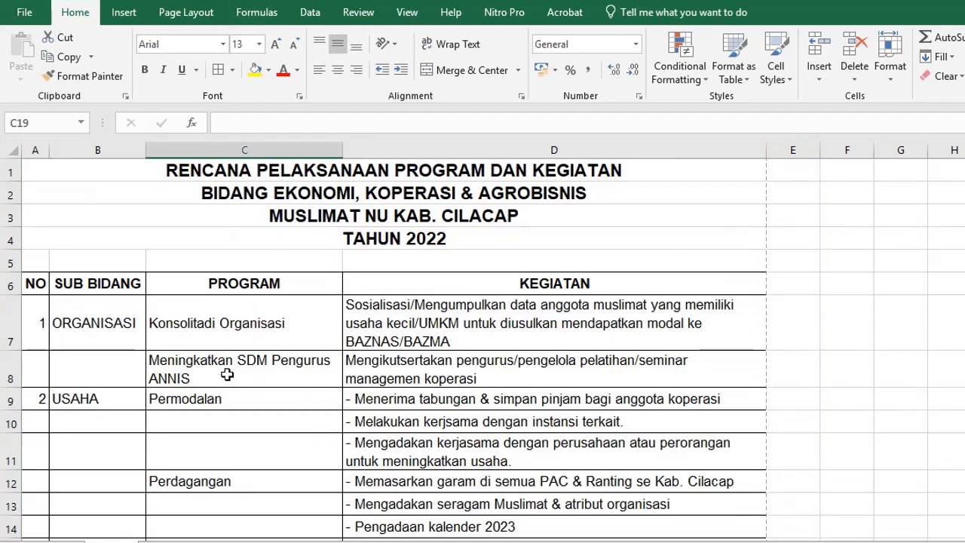
# Step: Apply a bottom double border to the table's header row A6:D6
pyautogui.click(29, 292)
pyautogui.scroll(-3, 463, 357)
pyautogui.click(232, 70)
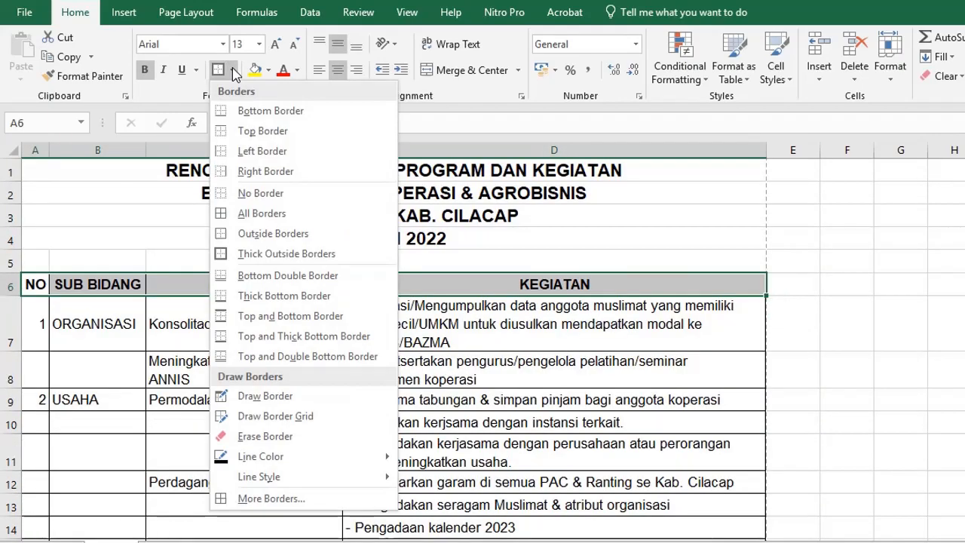
pyautogui.click(243, 280)
pyautogui.click(402, 362)
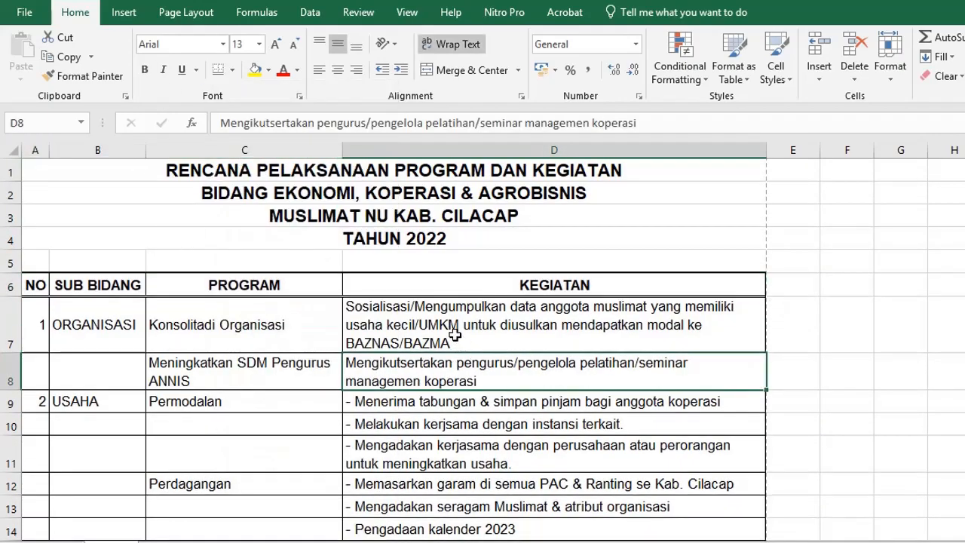
# Step: Move the reference photo of the 2022 plan beside the table, level with its title and first rows
pyautogui.scroll(-2, 454, 334)
pyautogui.scroll(-3, 455, 330)
pyautogui.moveTo(964, 362); pyautogui.dragTo(627, 324)
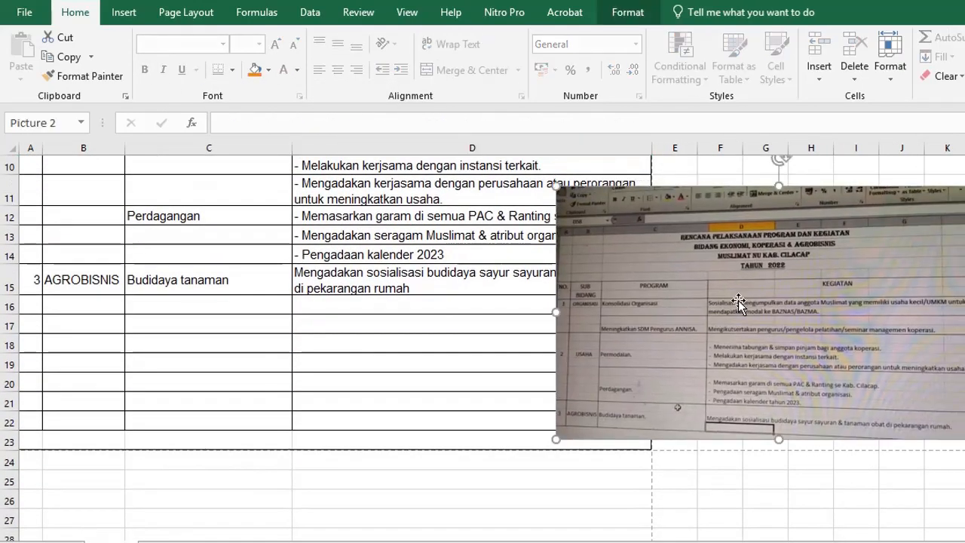
pyautogui.scroll(2, 738, 309)
pyautogui.scroll(1, 254, 252)
pyautogui.moveTo(30, 166); pyautogui.dragTo(25, 212)
pyautogui.moveTo(780, 510); pyautogui.dragTo(806, 261)
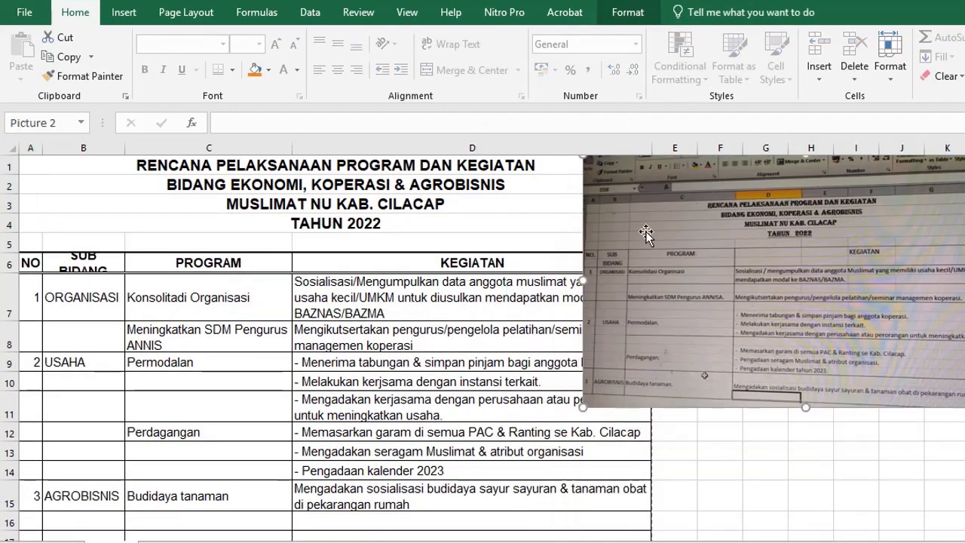
# Step: Change the font of the four title lines in A1:A4 to Algerian
pyautogui.moveTo(30, 164); pyautogui.dragTo(25, 226)
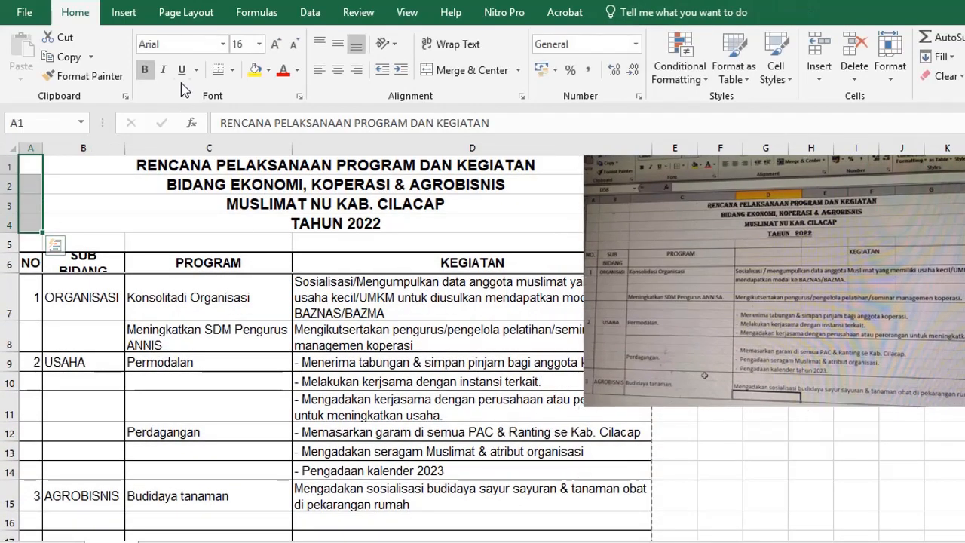
pyautogui.click(221, 46)
pyautogui.click(197, 405)
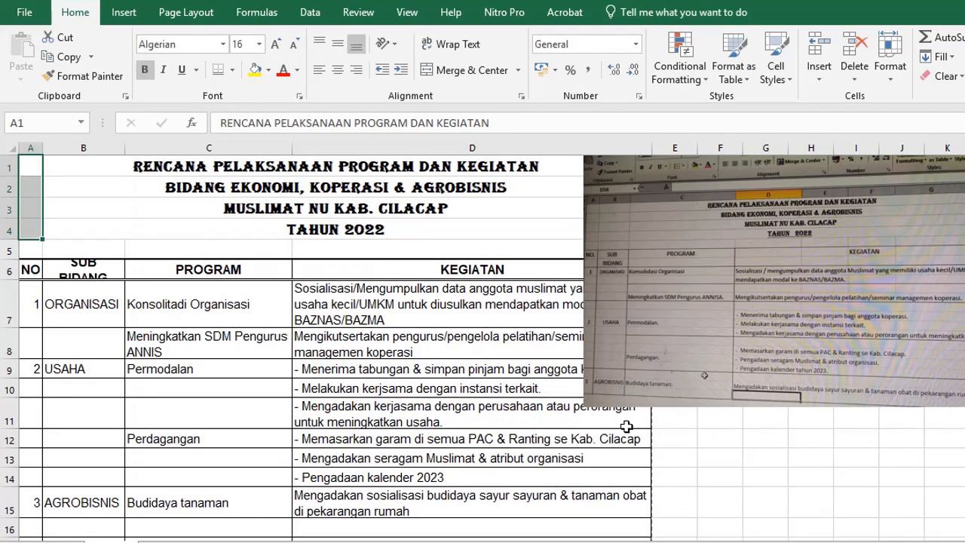
pyautogui.click(779, 455)
pyautogui.click(834, 343)
pyautogui.click(766, 457)
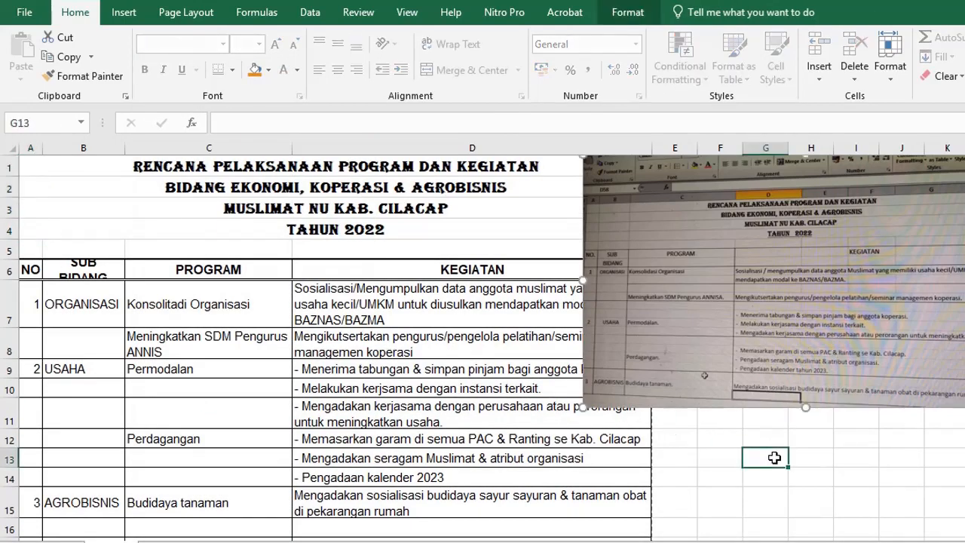
# Step: Bring the second photo, titled MASA HIDMAT 2021-2026, from the far columns next to the finished table
pyautogui.scroll(-3, 660, 294)
pyautogui.scroll(-2, 660, 294)
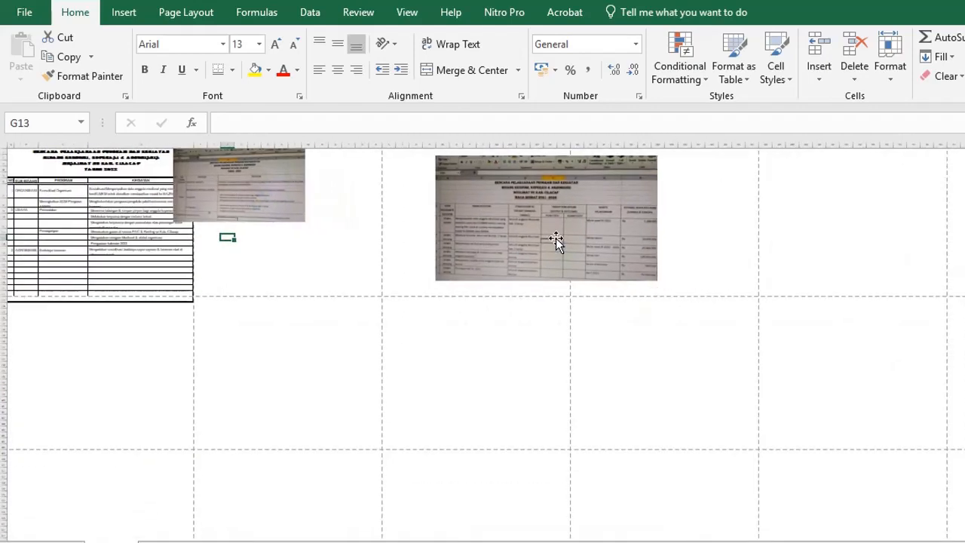
pyautogui.moveTo(556, 241); pyautogui.dragTo(304, 319)
pyautogui.scroll(5, 233, 309)
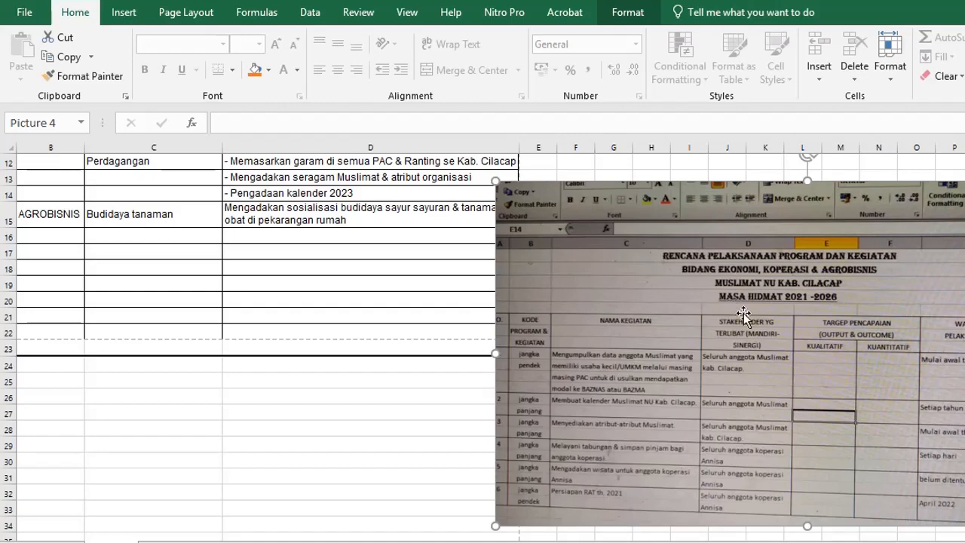
pyautogui.moveTo(733, 301); pyautogui.dragTo(333, 288)
pyautogui.scroll(4, 386, 321)
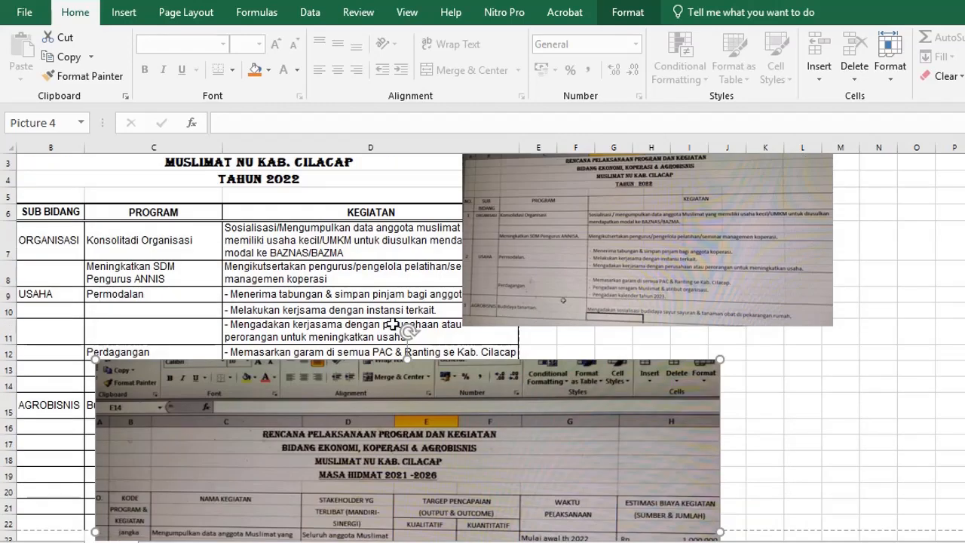
pyautogui.moveTo(387, 432); pyautogui.dragTo(366, 281)
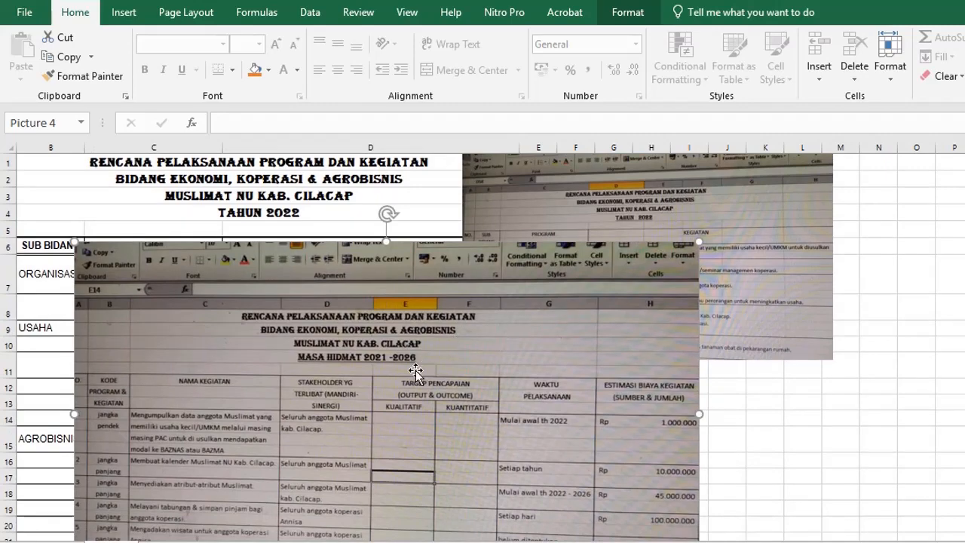
pyautogui.moveTo(494, 361); pyautogui.dragTo(719, 371)
# Step: Transfer the MASA HIDMAT 2021-2026 photo to a blank worksheet, pasting it at cell G6
pyautogui.click(680, 219)
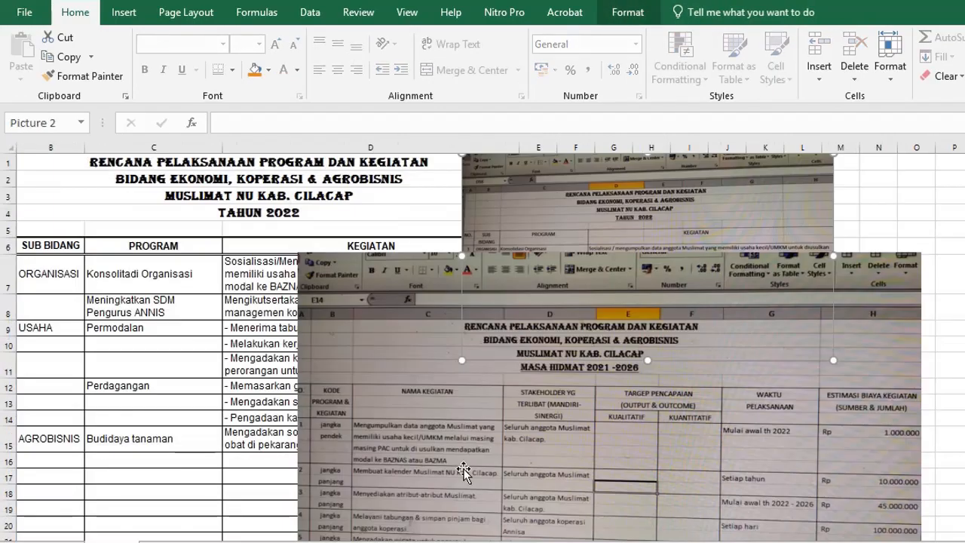
pyautogui.click(486, 444)
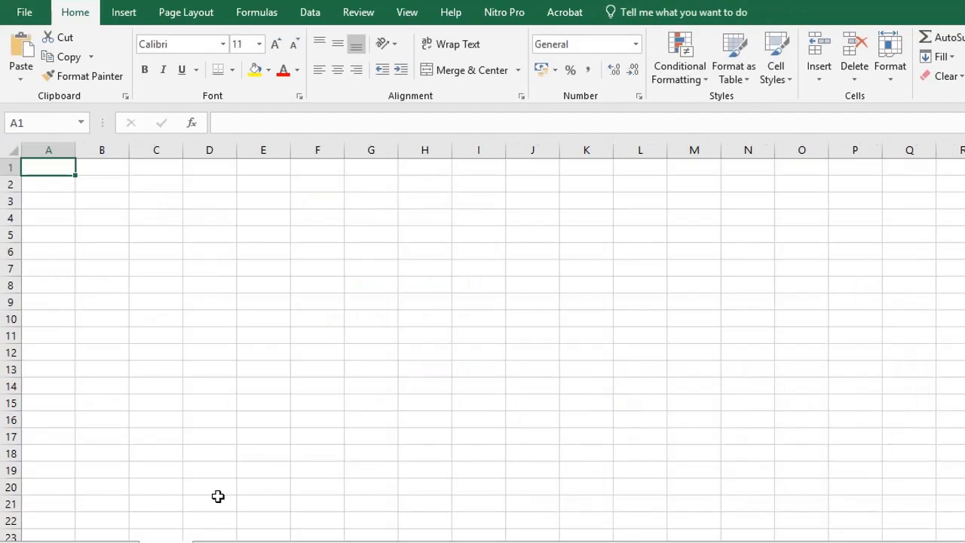
pyautogui.click(364, 255)
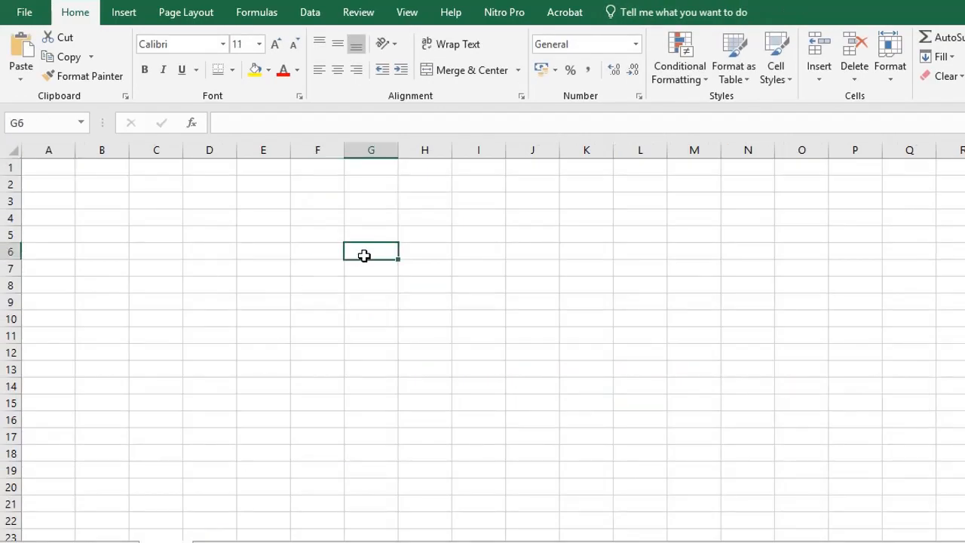
pyautogui.hotkey('ctrl', 'v')
# Step: Shrink the pasted photo to span about columns F to N and place it at row 1, leaving columns A to E free
pyautogui.moveTo(352, 276); pyautogui.dragTo(258, 215)
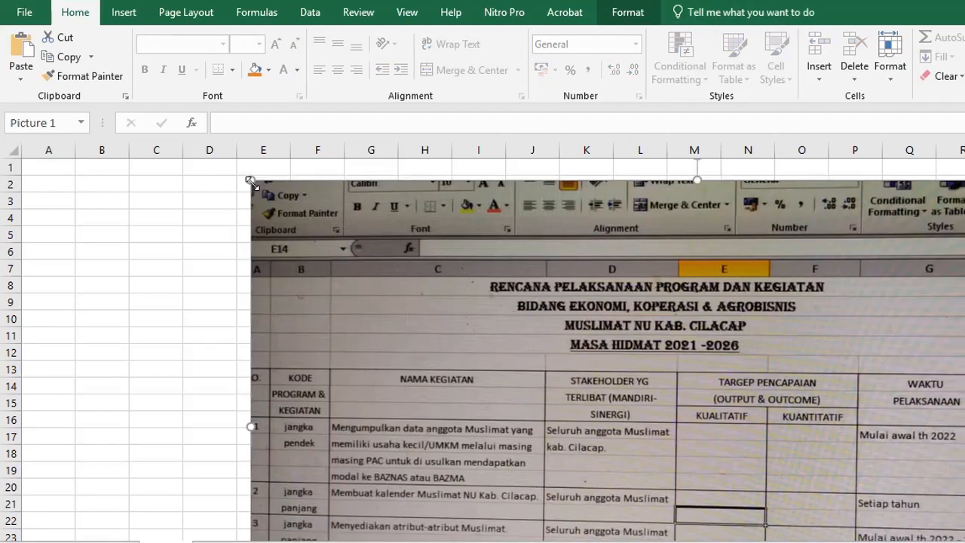
pyautogui.moveTo(252, 182); pyautogui.dragTo(649, 512)
pyautogui.moveTo(716, 463); pyautogui.dragTo(340, 218)
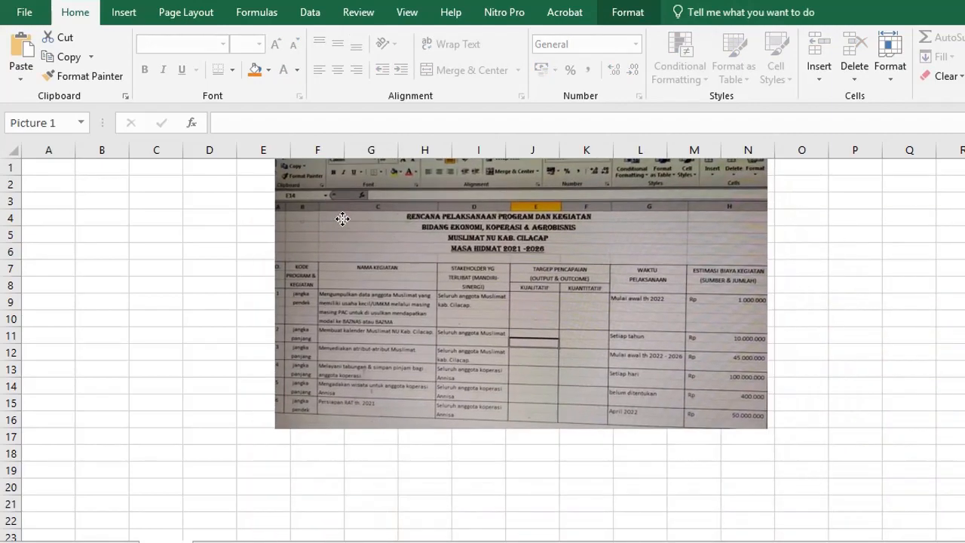
pyautogui.click(47, 165)
pyautogui.scroll(2, 82, 230)
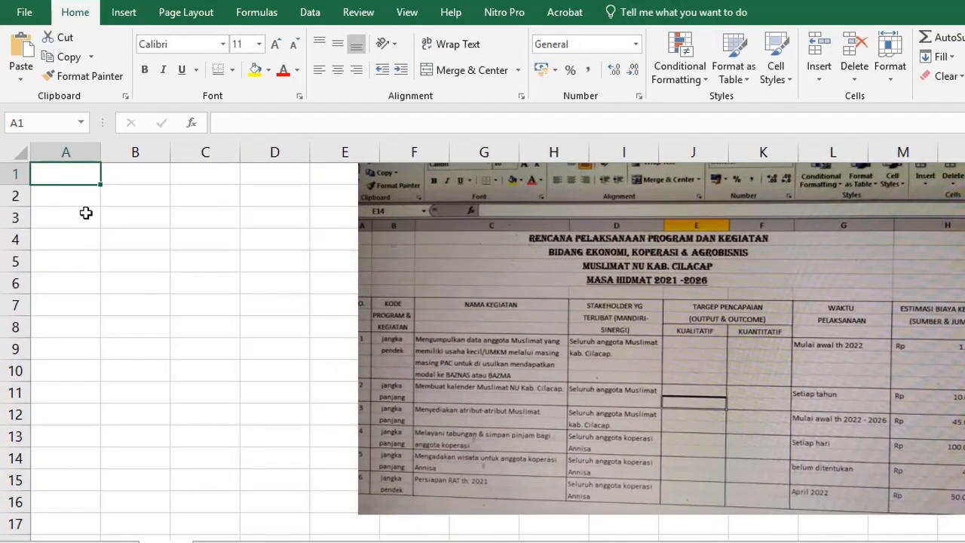
# Step: Set the font of the whole worksheet to Arial, size 13
pyautogui.write('r')
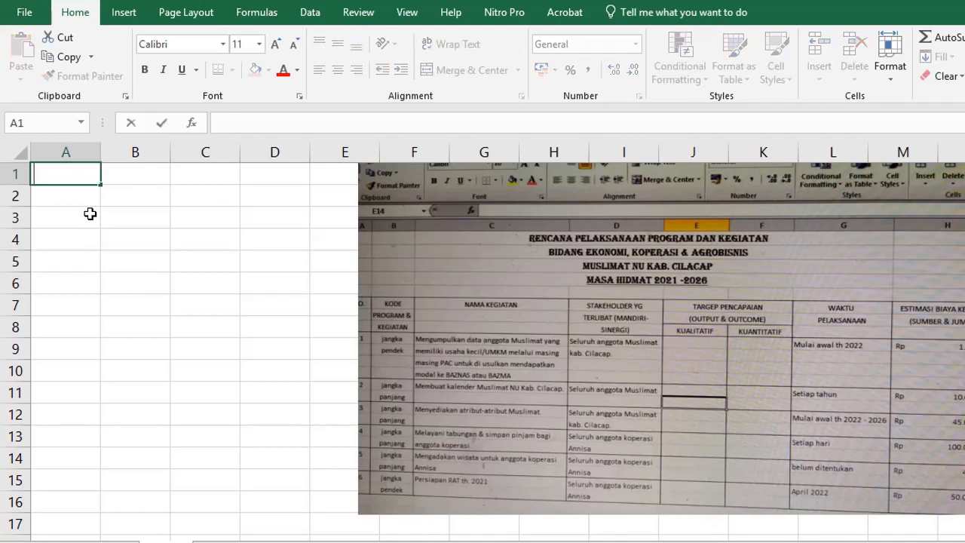
pyautogui.click(17, 153)
pyautogui.click(175, 42)
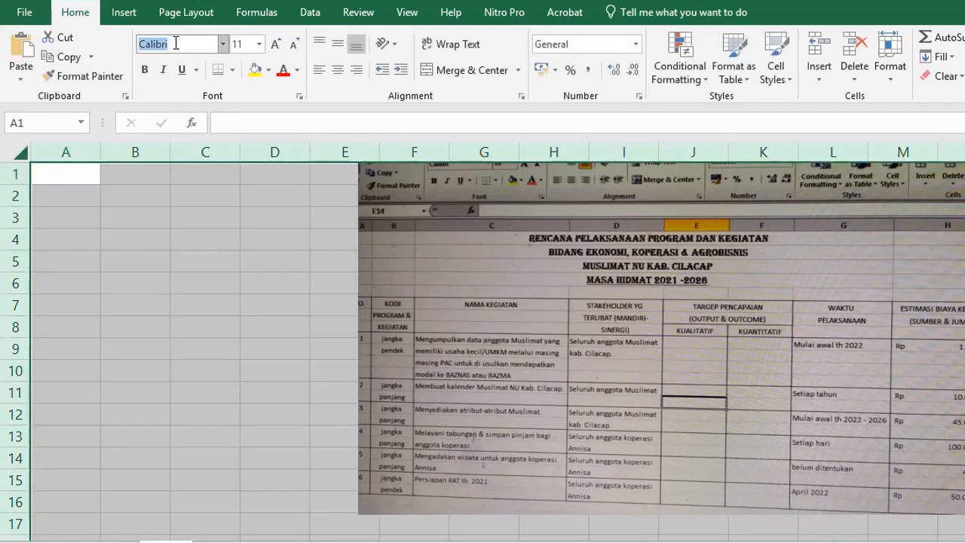
pyautogui.write('Arial')
pyautogui.click(255, 44)
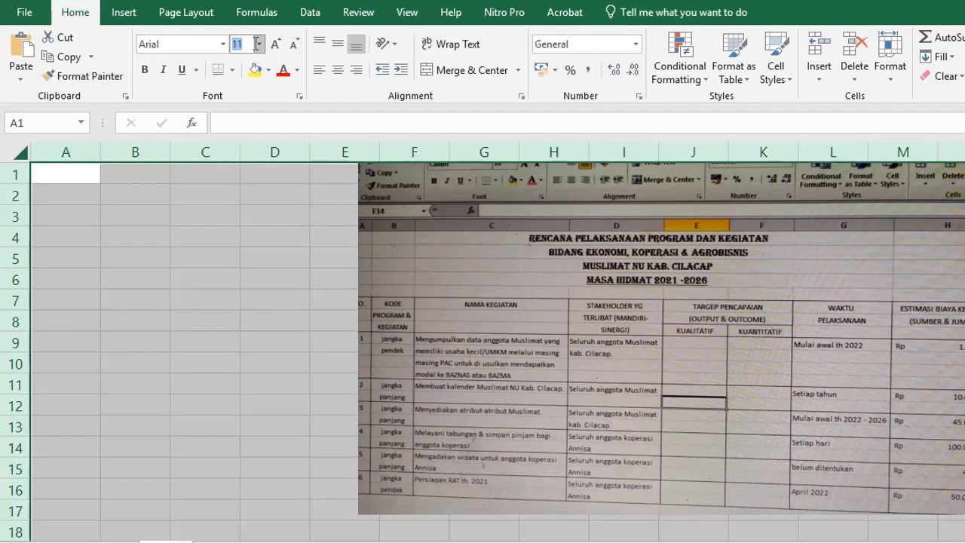
pyautogui.write('13')
pyautogui.press('Return')
# Step: Enter the title lines "RENCANA PELAKSANAAN PROGRAM DAN KEGIATAN" in A1 and "BIDANG EKONOMI, KOPERASI & AGROBISNIS" in A2
pyautogui.click(65, 178)
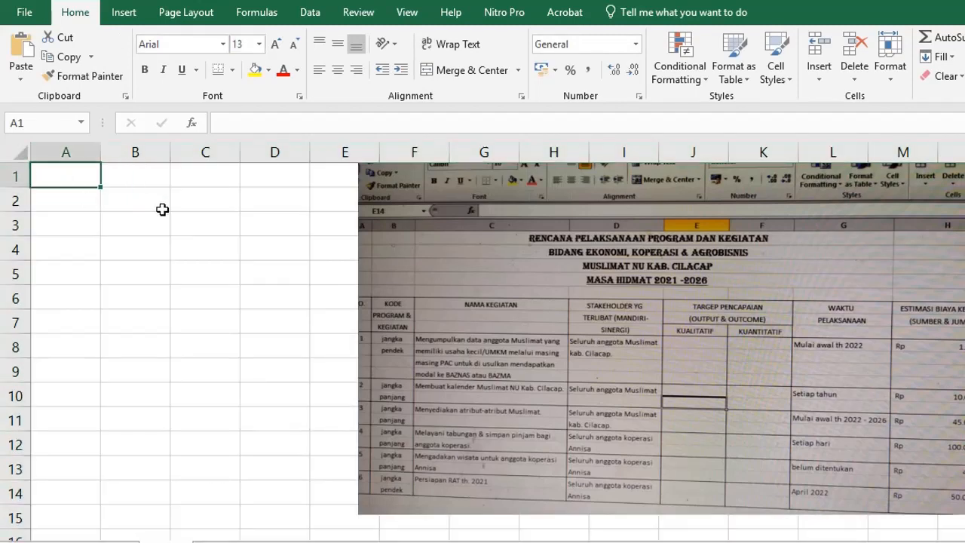
pyautogui.write('rencana pelaksanan')
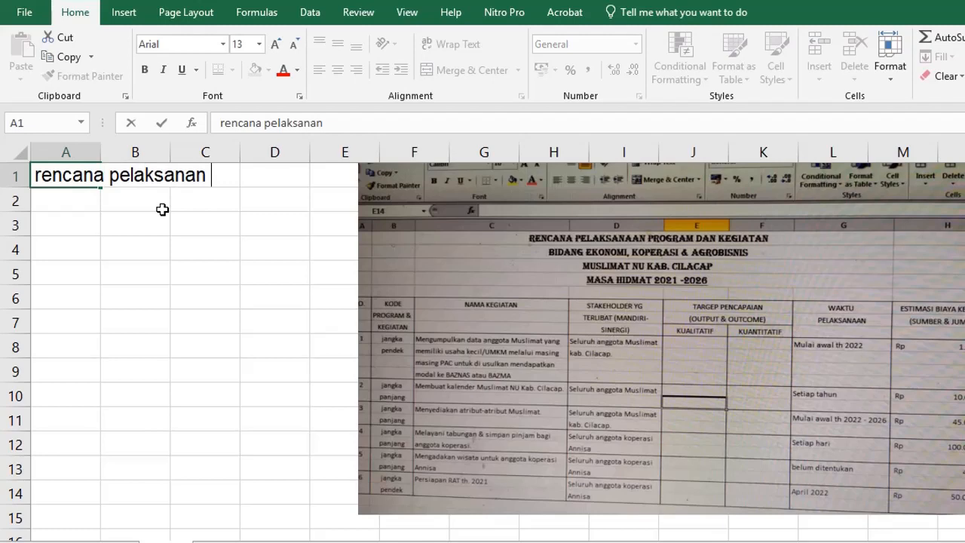
pyautogui.press('Escape')
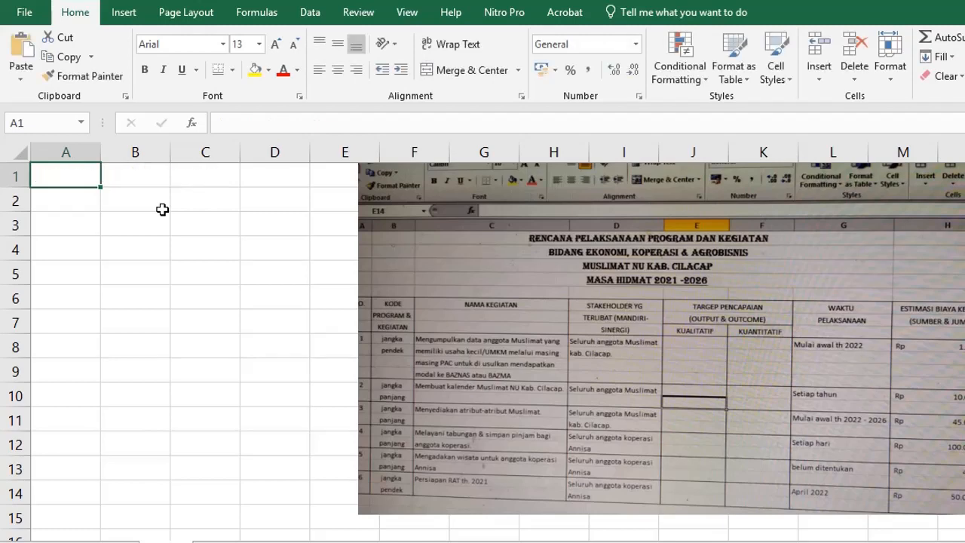
pyautogui.write('RENCANA PELAKSANAAN ')
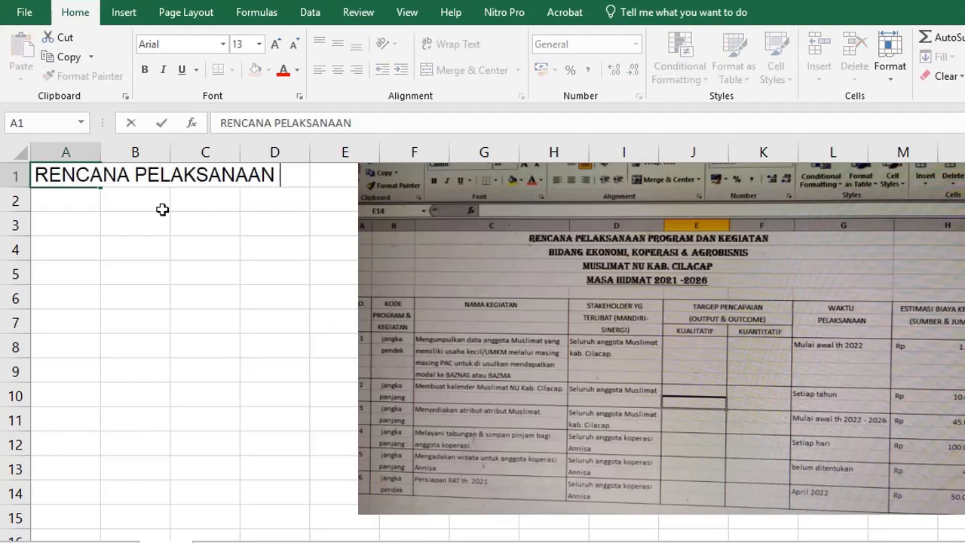
pyautogui.write('PROGRAM DAN KEGIATAN')
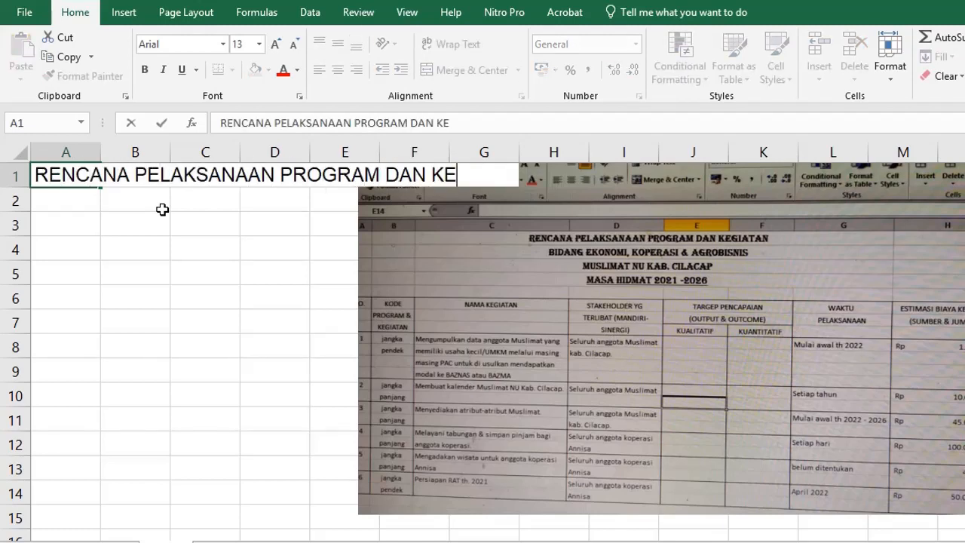
pyautogui.press('Return')
pyautogui.write('BIDANG EKONOMI,')
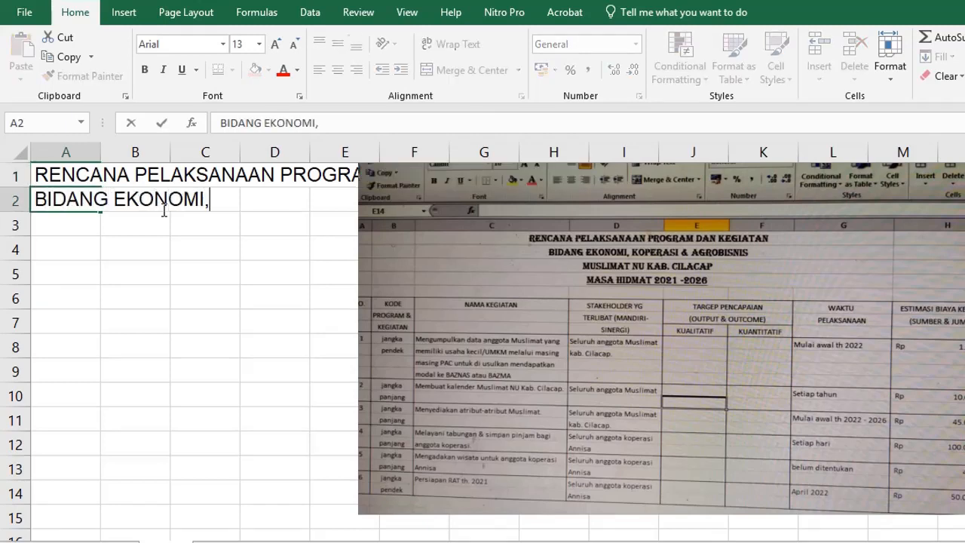
pyautogui.write(' KOPERASI ')
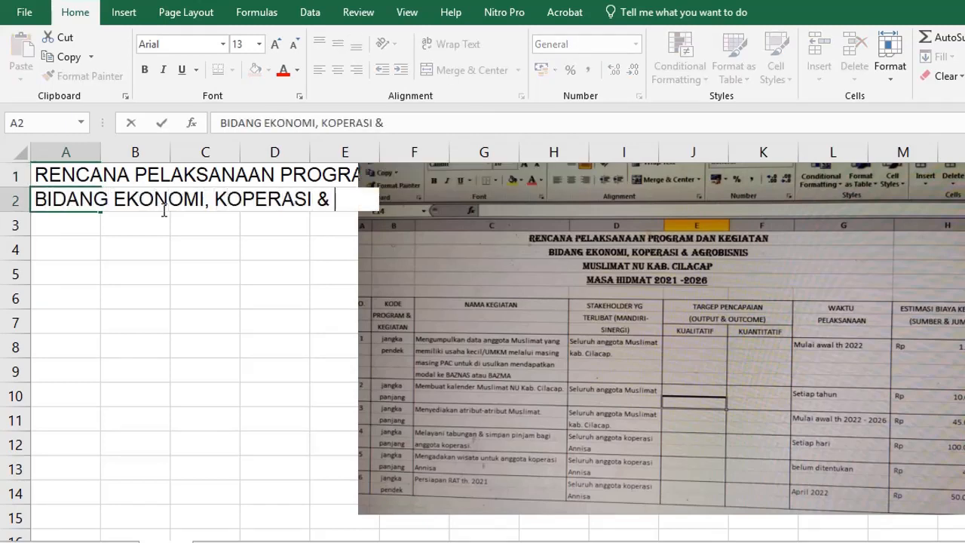
pyautogui.write('& AGROBISNIS')
pyautogui.press('Return')
# Step: Enter the title lines "MUSLIMAT NU KAB. CILACAP" in A3 and "MASA HIDMAT 2021 - 2026" in A4
pyautogui.write('MUSL')
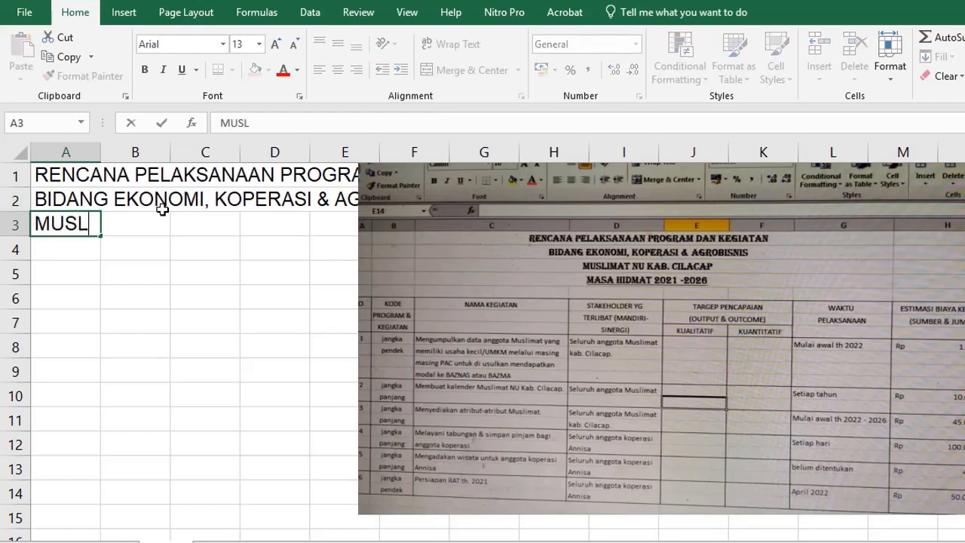
pyautogui.write('IMAT NU KAB. CILACAP')
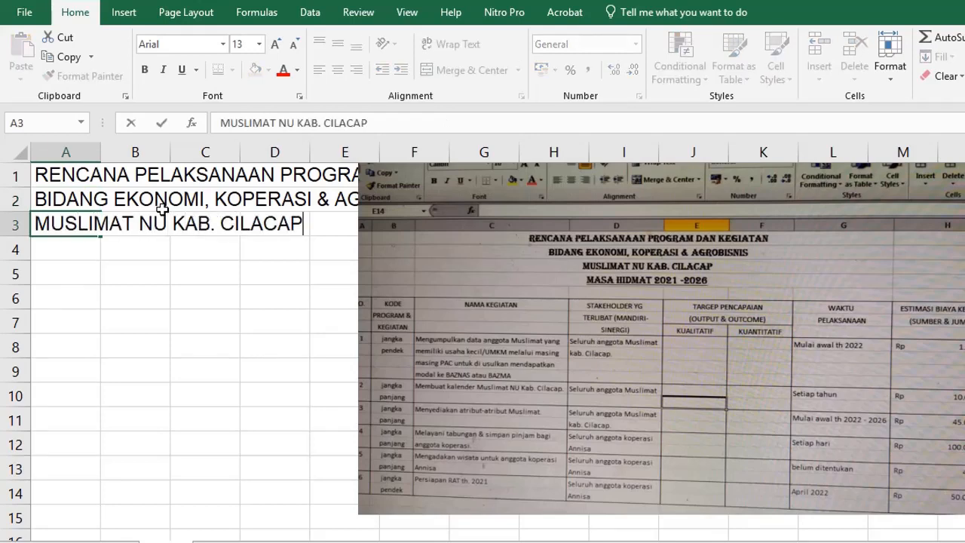
pyautogui.press('Return')
pyautogui.write('MASA K')
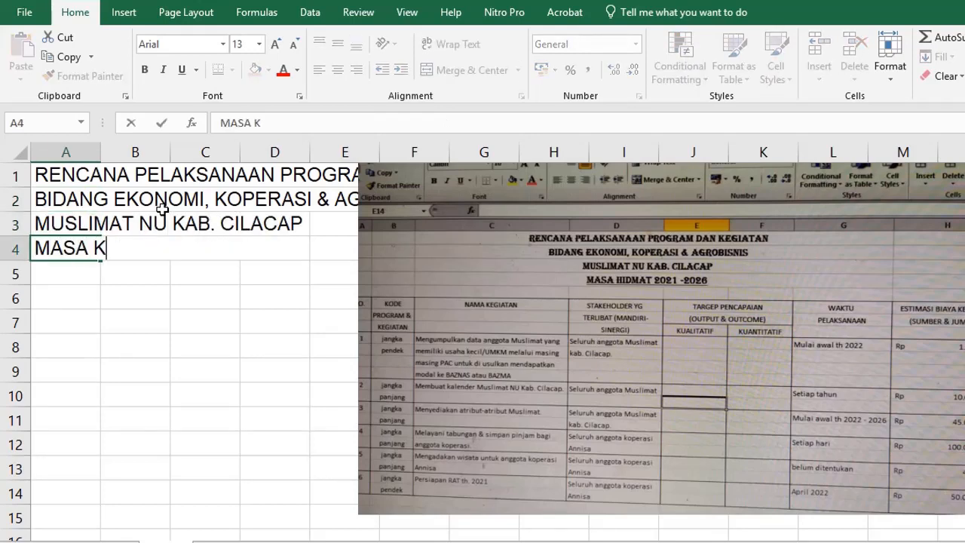
pyautogui.press('BackSpace')
pyautogui.write('HIDMAT 2021 -')
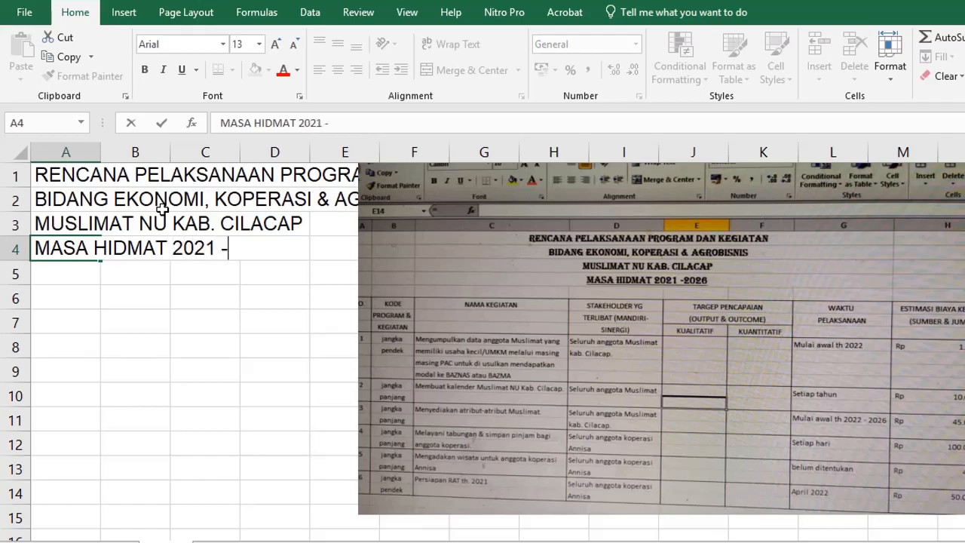
pyautogui.write(' 20')
pyautogui.press('Return')
# Step: Enter the headers NO, KODE PROGRAM & KEGIATAN, NAMA KEGIATAN and STAKEHOLDER YG TERLIBAT (MANDIRI-SINERGI) in A6:D6
pyautogui.press('Return')
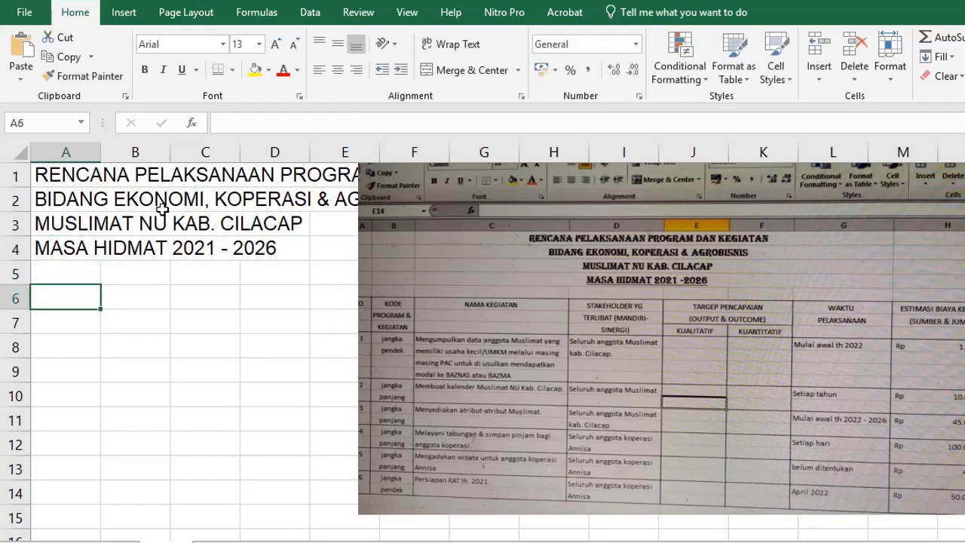
pyautogui.write('NO')
pyautogui.press('Tab')
pyautogui.write('KODE ')
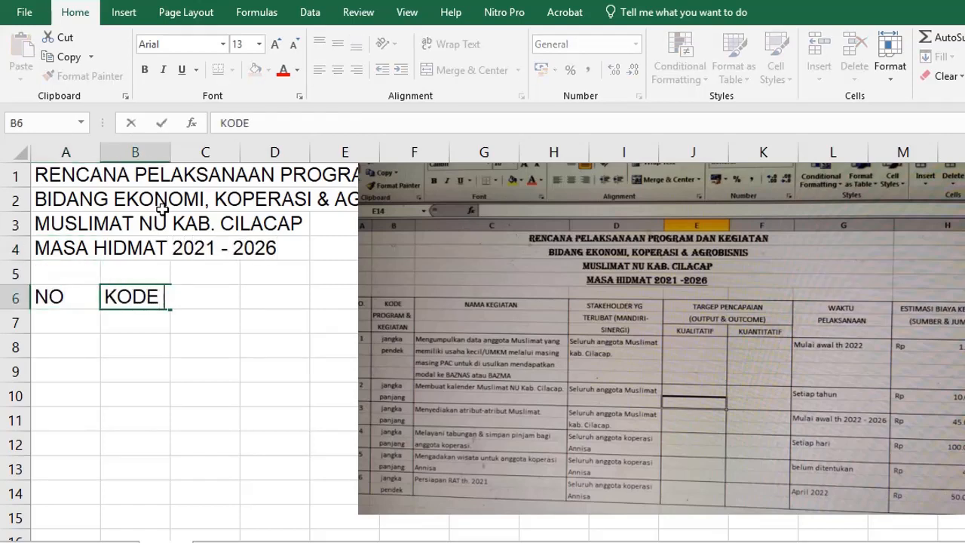
pyautogui.write('PROGRAM & KEGIATAN')
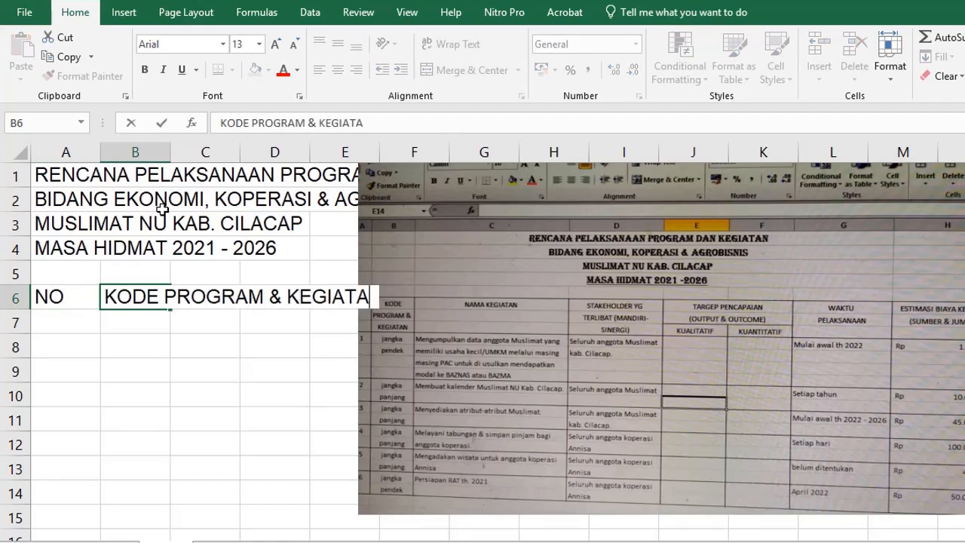
pyautogui.press('Tab')
pyautogui.write('NAMA KEGIATAN')
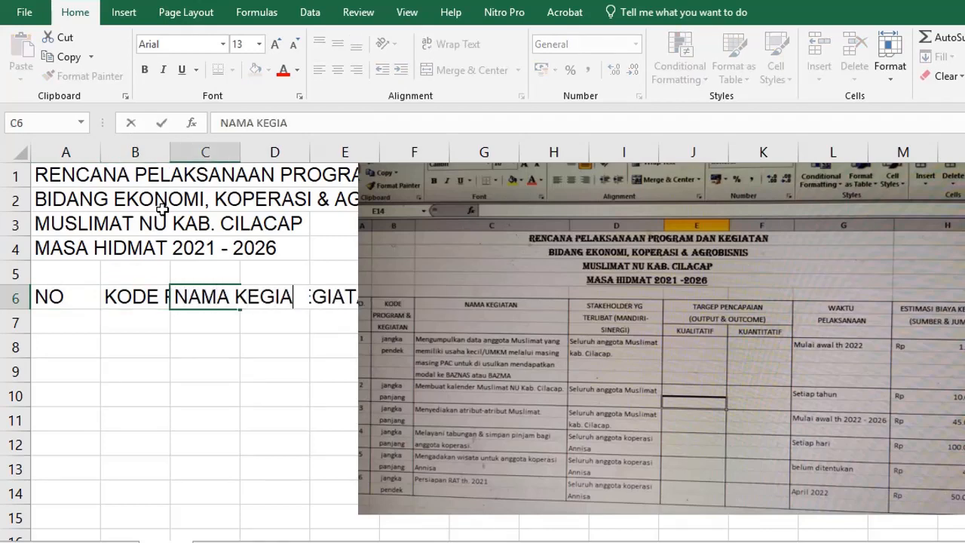
pyautogui.press('Tab')
pyautogui.write('STAKEHOLD')
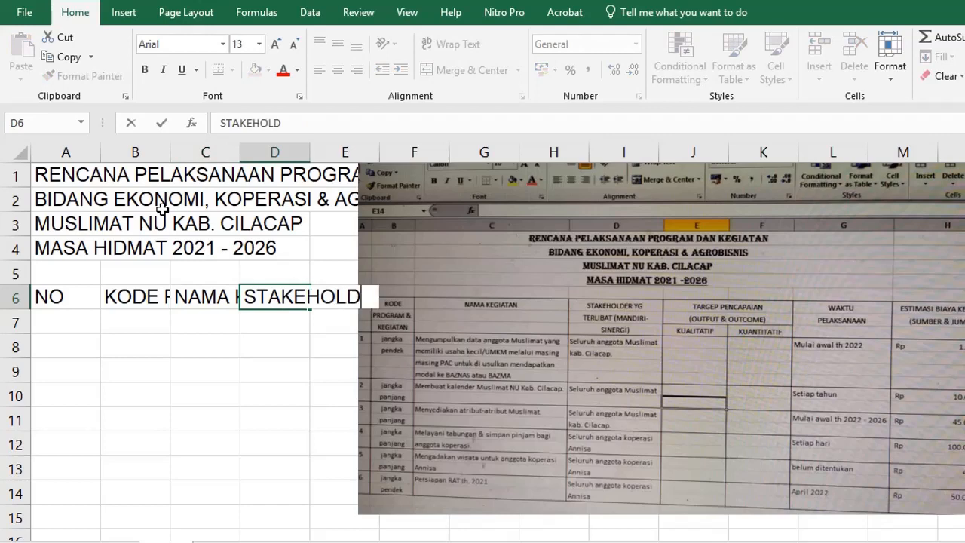
pyautogui.write('ER YG TERLIBAT')
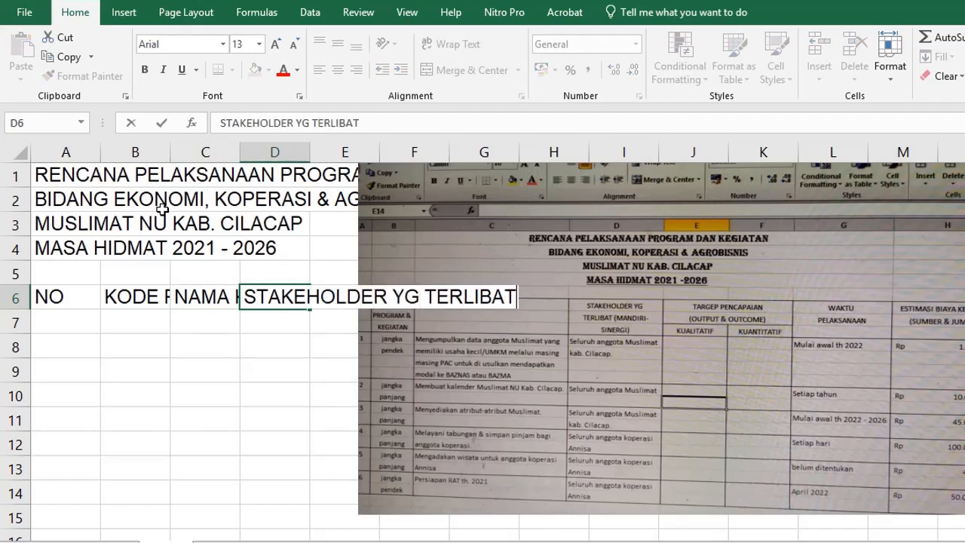
pyautogui.write(' (MANDIRI')
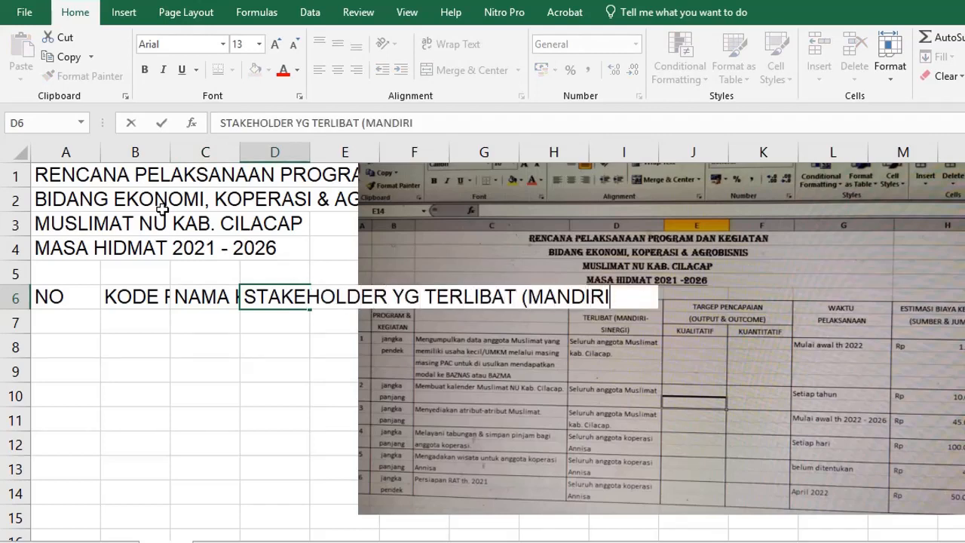
pyautogui.write('-SINERGI)')
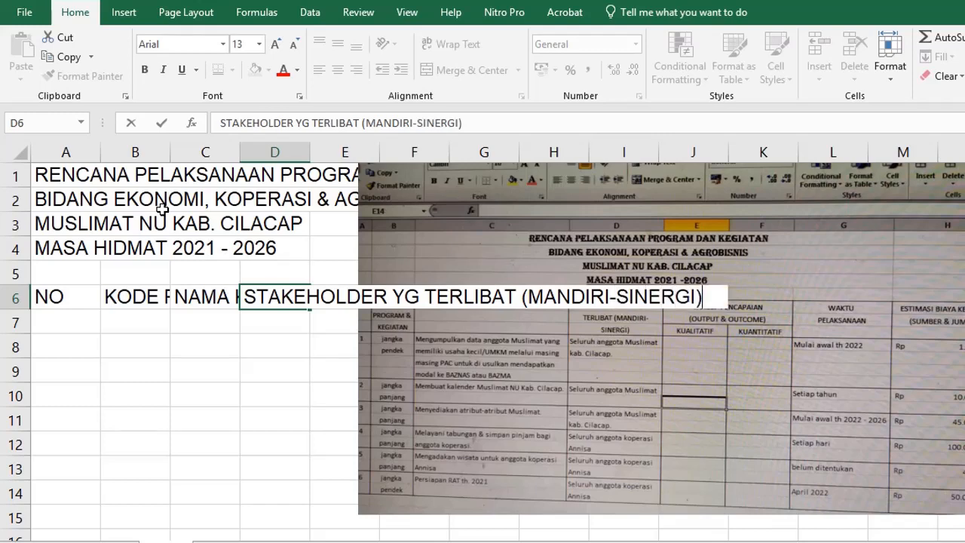
# Step: Enter TARGET PENCAPAIAN (OUTPUT & OUTCOME) in E6, with the subheaders KUALITATIF in E7 and KUANTITATIF in F7
pyautogui.press('Tab')
pyautogui.write('TARGET PENCAPAIAN (')
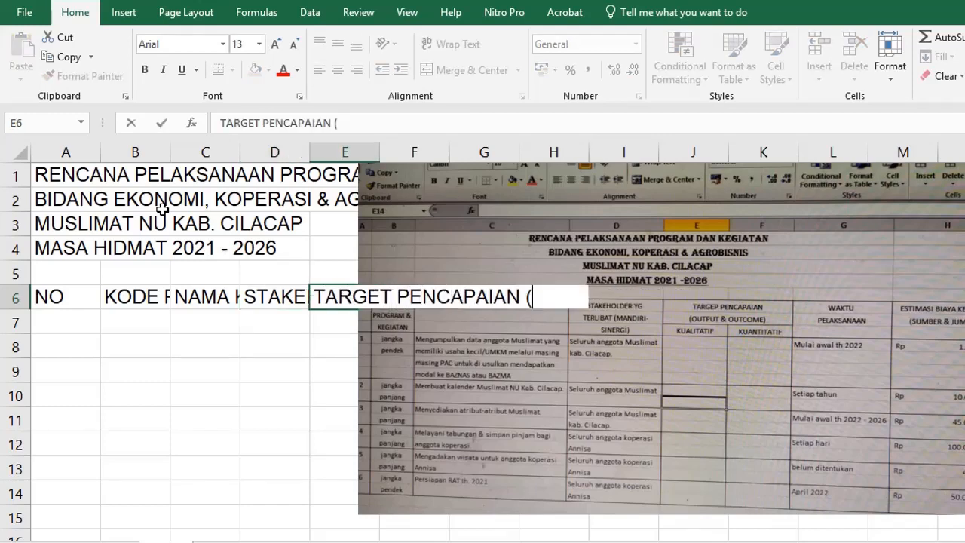
pyautogui.write('OUTPUT & OUTCOME')
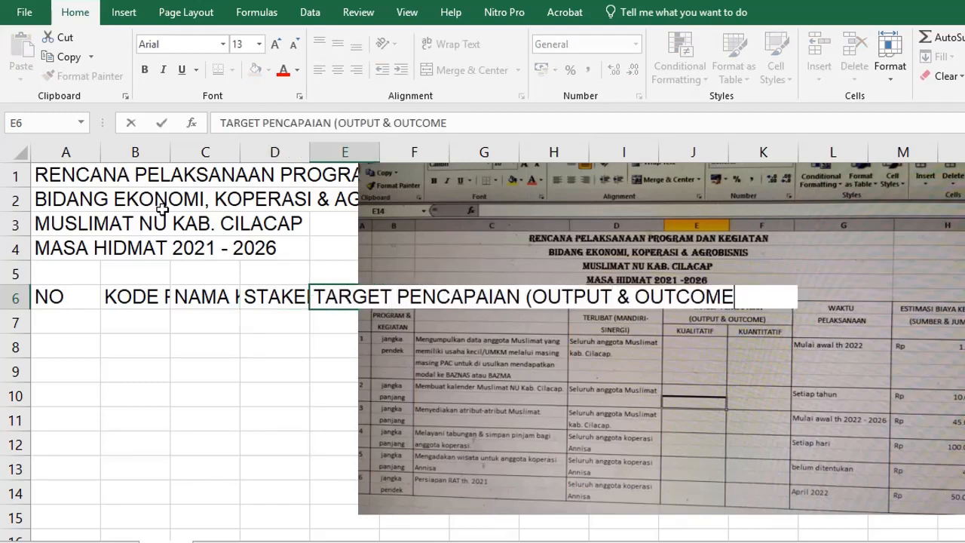
pyautogui.write(')')
pyautogui.press('Return')
pyautogui.write('KUALITATIF')
pyautogui.press('Tab')
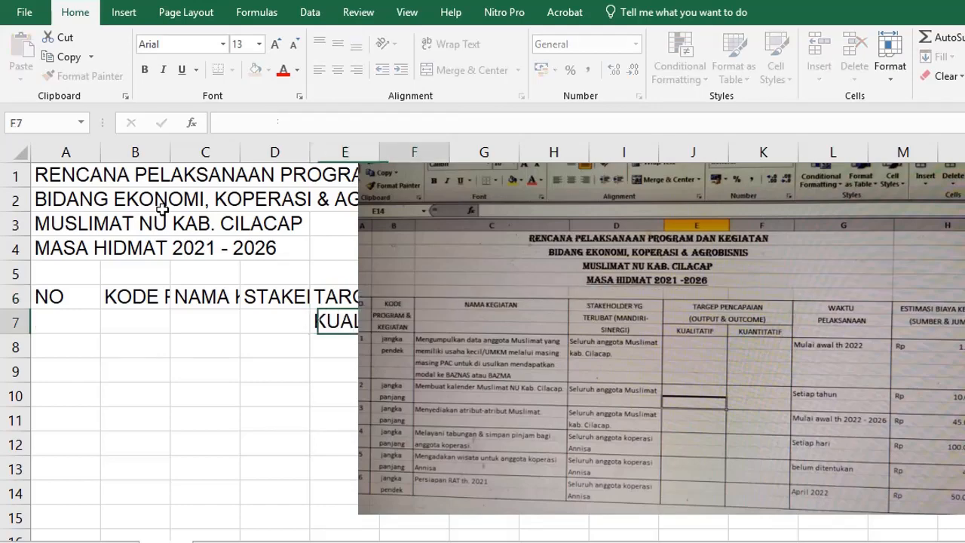
pyautogui.write('KUANTITATIF')
pyautogui.press('Tab')
# Step: Move the photo just below the header rows, starting at column C, to uncover the remaining header cells
pyautogui.moveTo(410, 257); pyautogui.dragTo(226, 447)
pyautogui.click(389, 333)
pyautogui.scroll(-1, 453, 316)
# Step: Enter the headers WAKTU PELAKSANAAN in G6 and ESTIMASI BIAYA KEGIATAN (SUMBER & JUMLAH) in H6
pyautogui.click(493, 222)
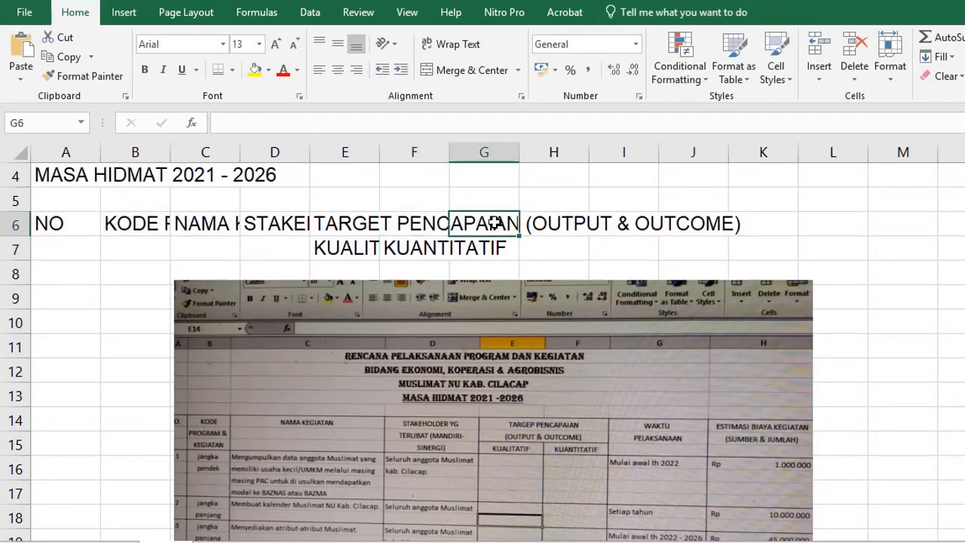
pyautogui.write('WAKTU PELAKSANAAN')
pyautogui.press('Tab')
pyautogui.write('E')
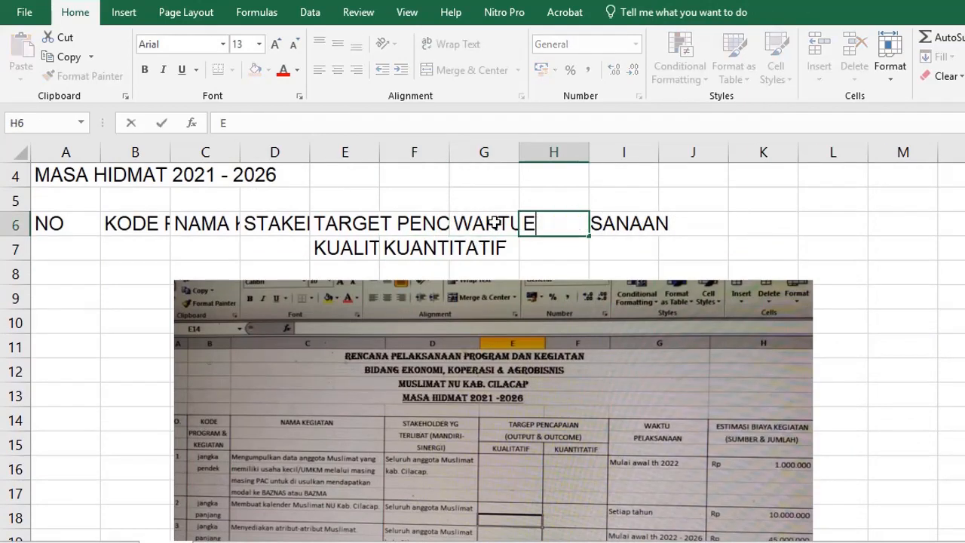
pyautogui.write('STIMASI BIAYA KEGIATAN (SUMBER & U')
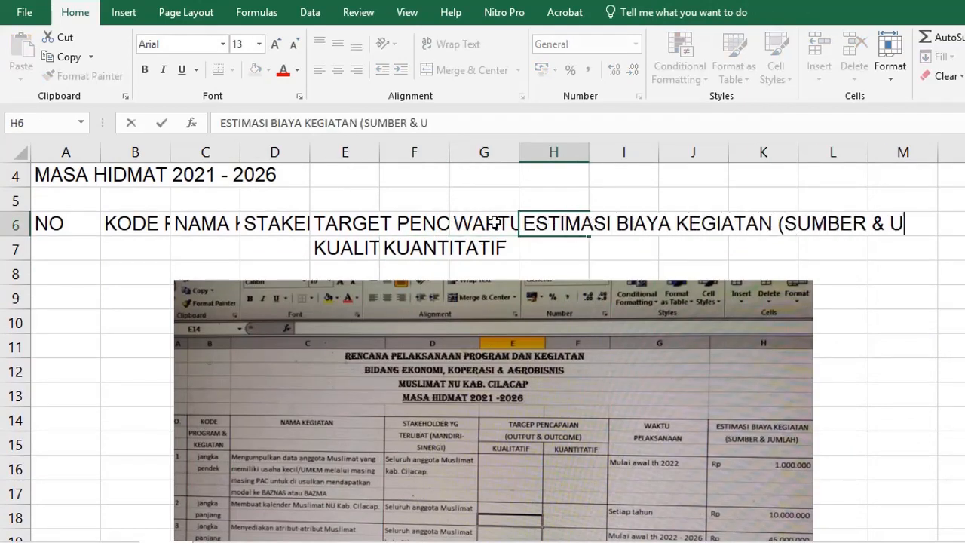
pyautogui.press('BackSpace')
pyautogui.write('JUMLAH')
pyautogui.press('Return')
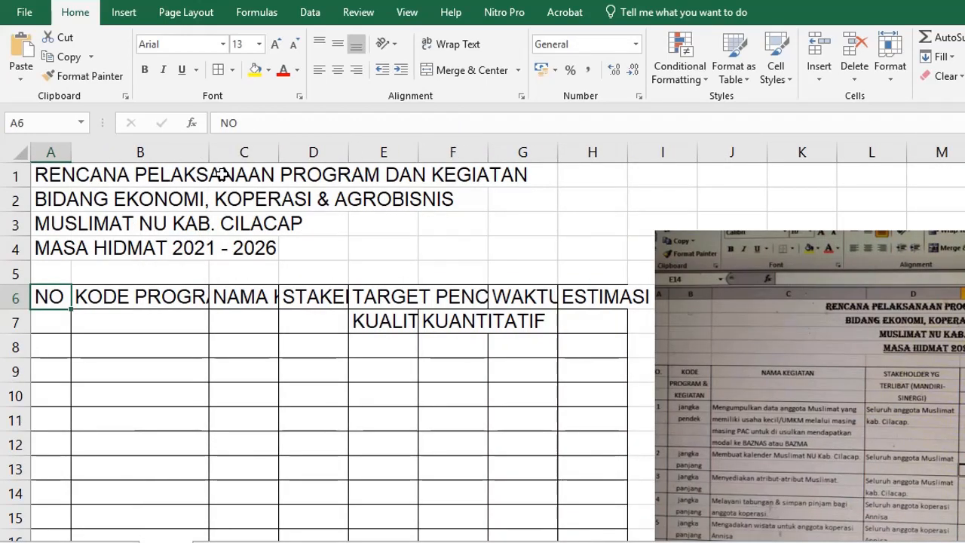
# Step: Narrow column B and widen columns C, D, G and H of the bordered table
pyautogui.moveTo(209, 152); pyautogui.dragTo(170, 152)
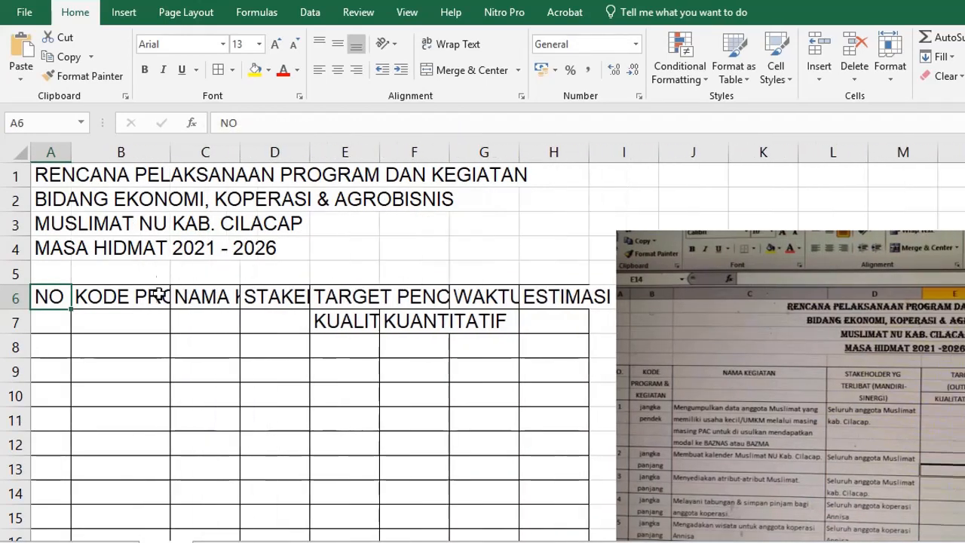
pyautogui.moveTo(239, 153); pyautogui.dragTo(297, 156)
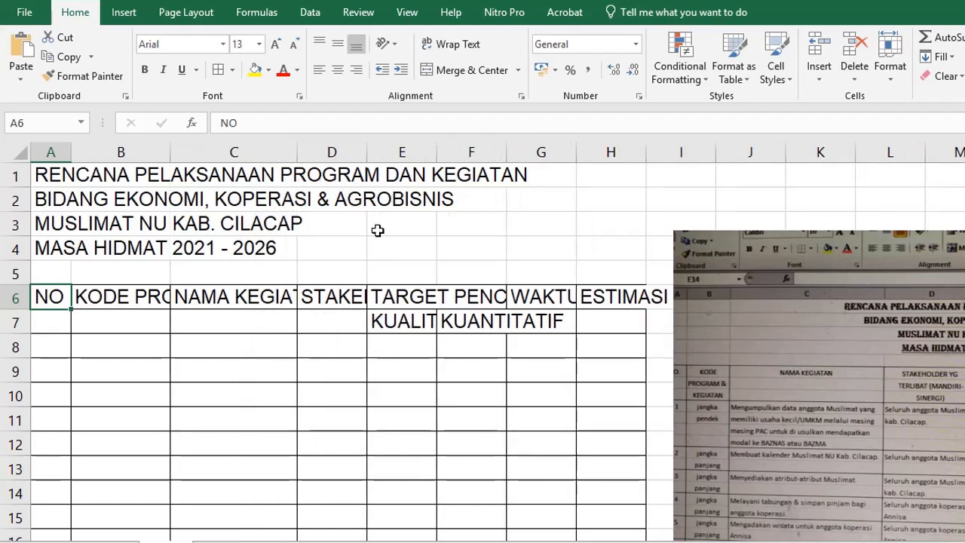
pyautogui.click(350, 296)
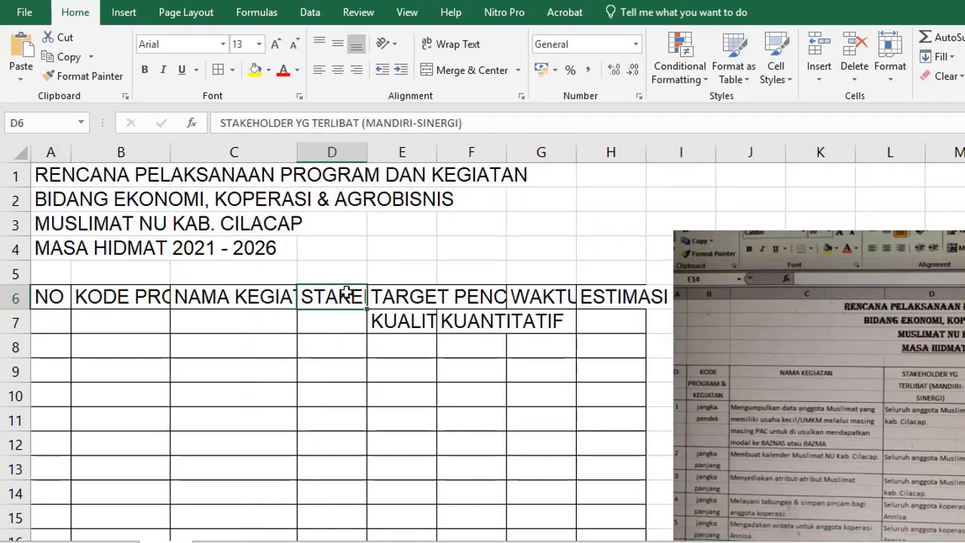
pyautogui.moveTo(367, 152); pyautogui.dragTo(446, 153)
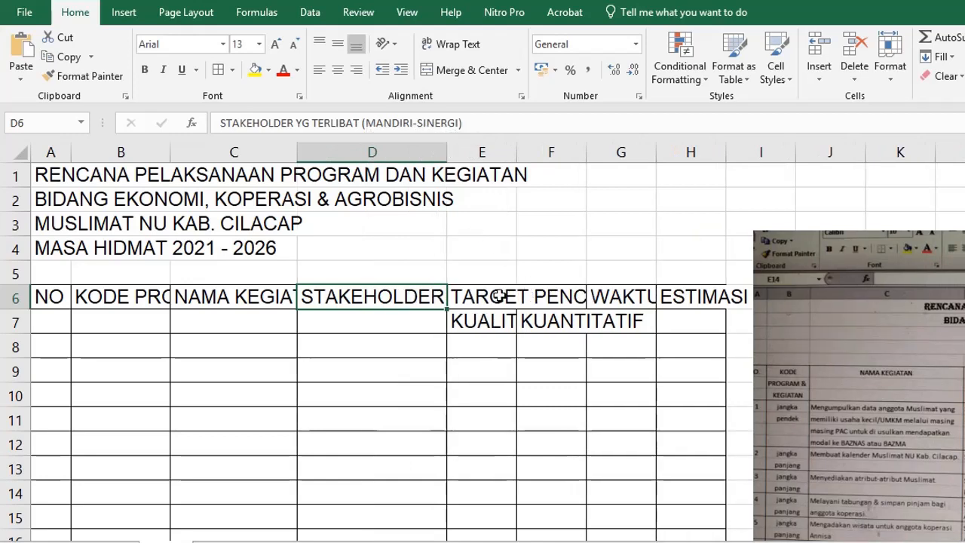
pyautogui.click(498, 296)
pyautogui.click(705, 292)
pyautogui.moveTo(726, 154); pyautogui.dragTo(758, 155)
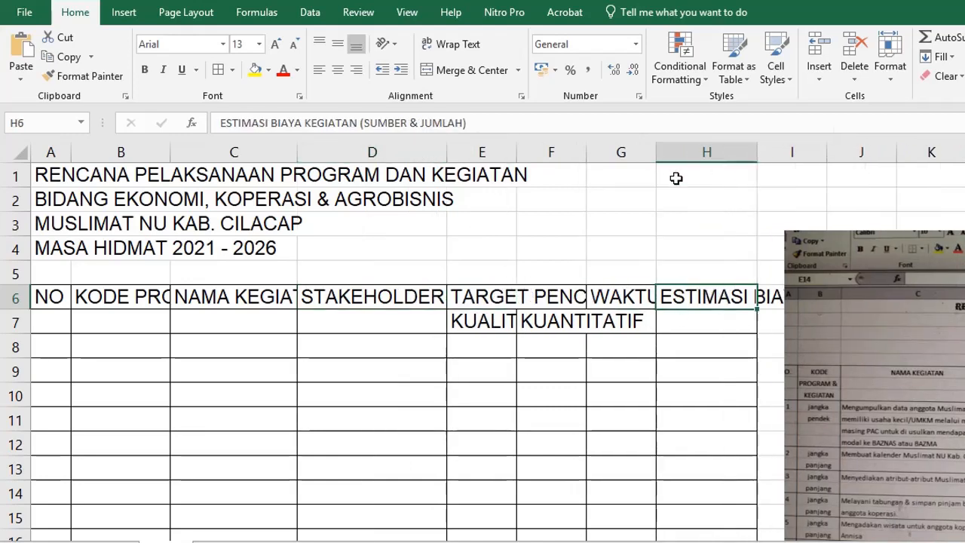
pyautogui.moveTo(656, 153); pyautogui.dragTo(663, 153)
# Step: Move the photo over the table from column D onward, starting at row 2, leaving columns A to C free
pyautogui.click(716, 322)
pyautogui.moveTo(817, 356); pyautogui.dragTo(395, 300)
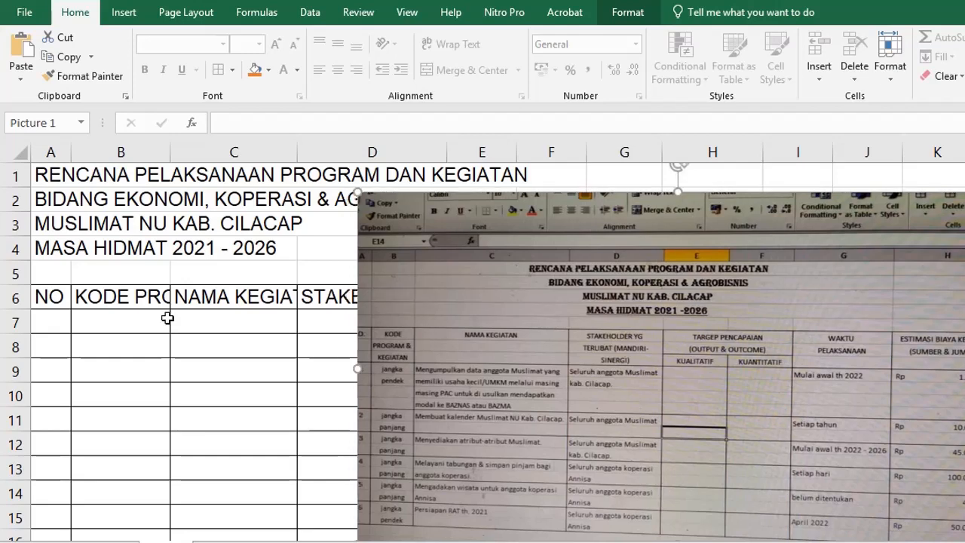
# Step: Merge and center A6:A7 for the NO header, align it to the vertical middle and make it bold
pyautogui.click(50, 297)
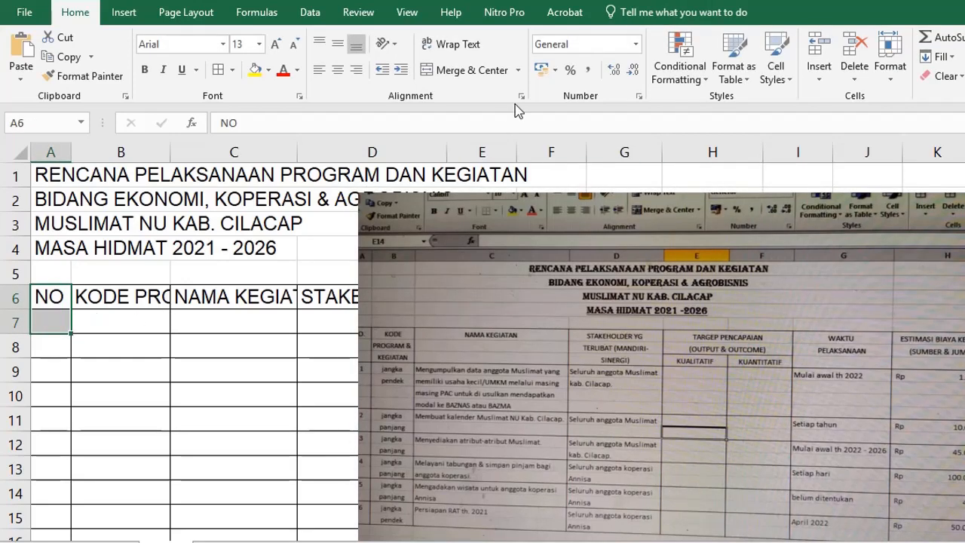
pyautogui.click(444, 71)
pyautogui.click(338, 45)
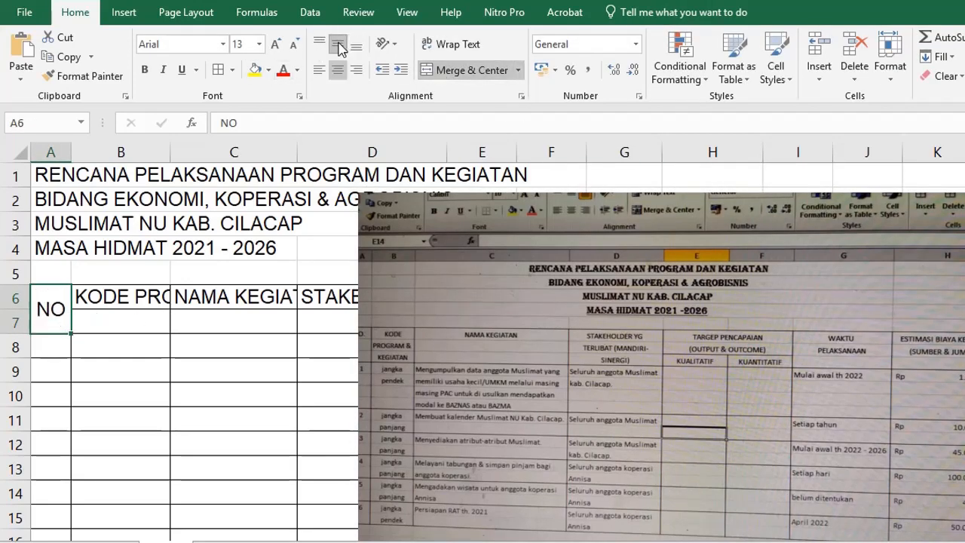
pyautogui.click(145, 70)
# Step: Move the photo over to column F onward and copy the NO header's formatting to the headers in B6, C6 and D6
pyautogui.moveTo(496, 247); pyautogui.dragTo(668, 221)
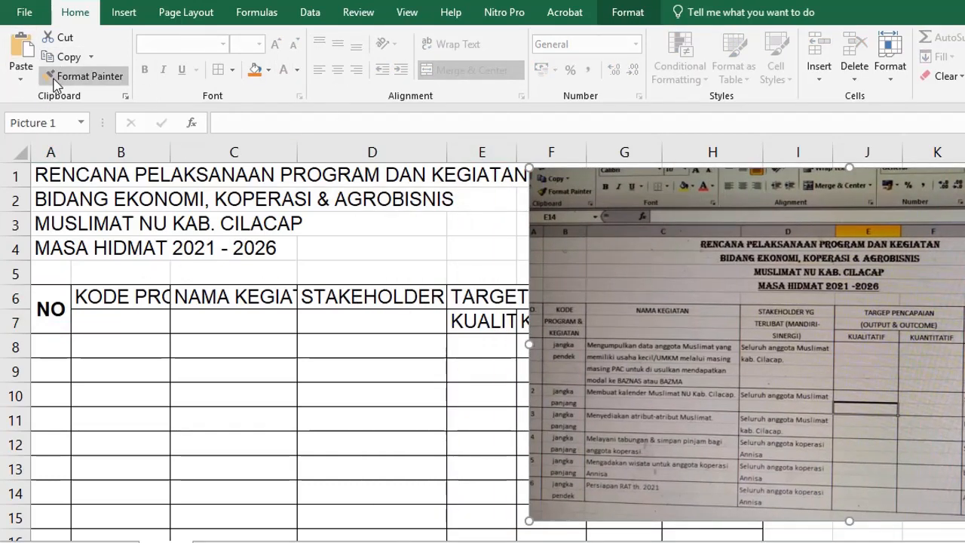
pyautogui.press('Escape')
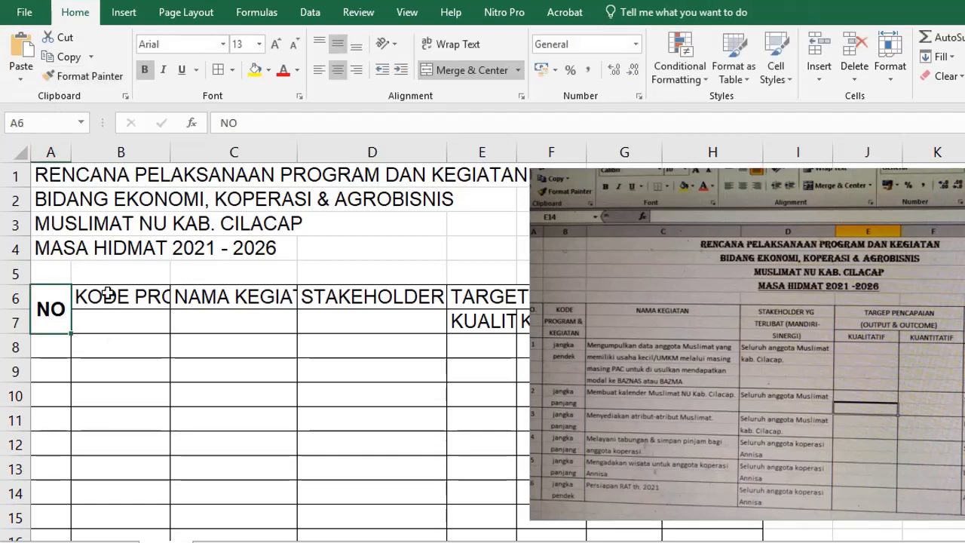
pyautogui.doubleClick(72, 76)
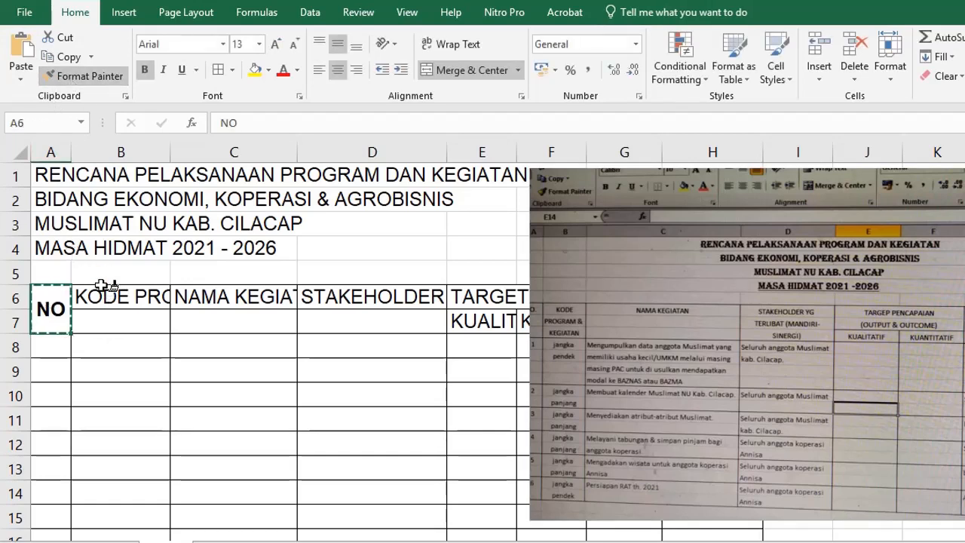
pyautogui.click(121, 298)
pyautogui.click(219, 301)
pyautogui.click(328, 298)
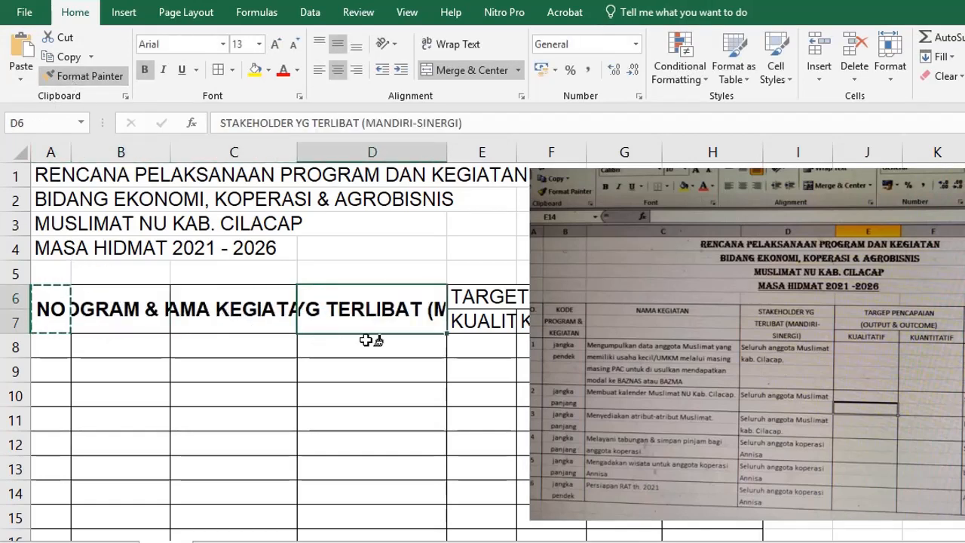
# Step: Move the photo clear of the table beyond column H and copy B6's formatting to the headers in H6 and G6
pyautogui.moveTo(570, 197)
pyautogui.mouseDown()
pyautogui.moveTo(964, 339)
pyautogui.moveTo(964, 302)
pyautogui.mouseUp()
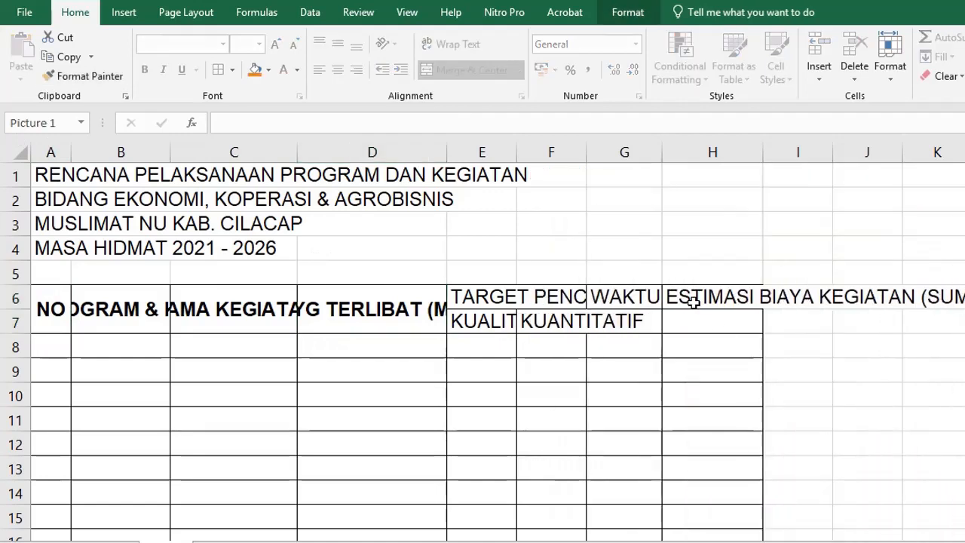
pyautogui.click(117, 312)
pyautogui.doubleClick(83, 76)
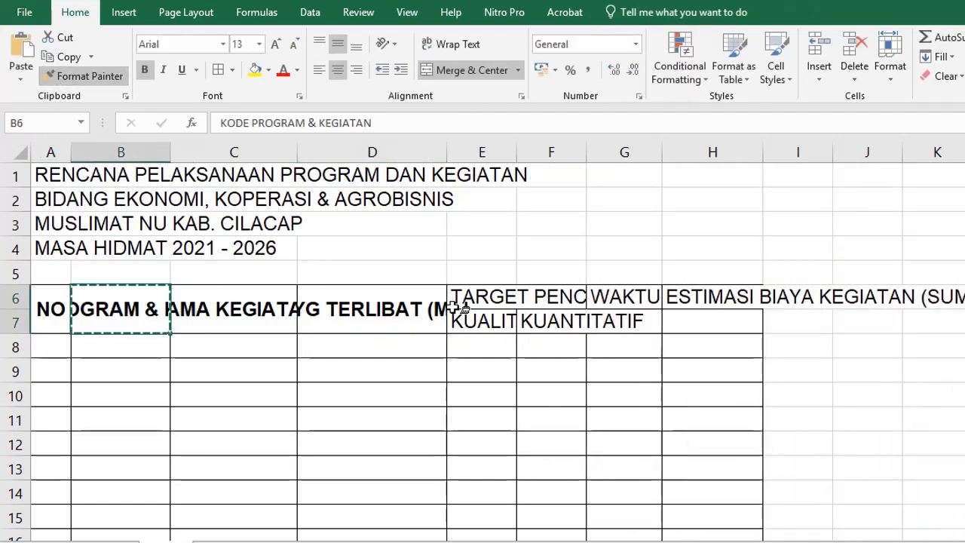
pyautogui.click(688, 298)
pyautogui.click(623, 307)
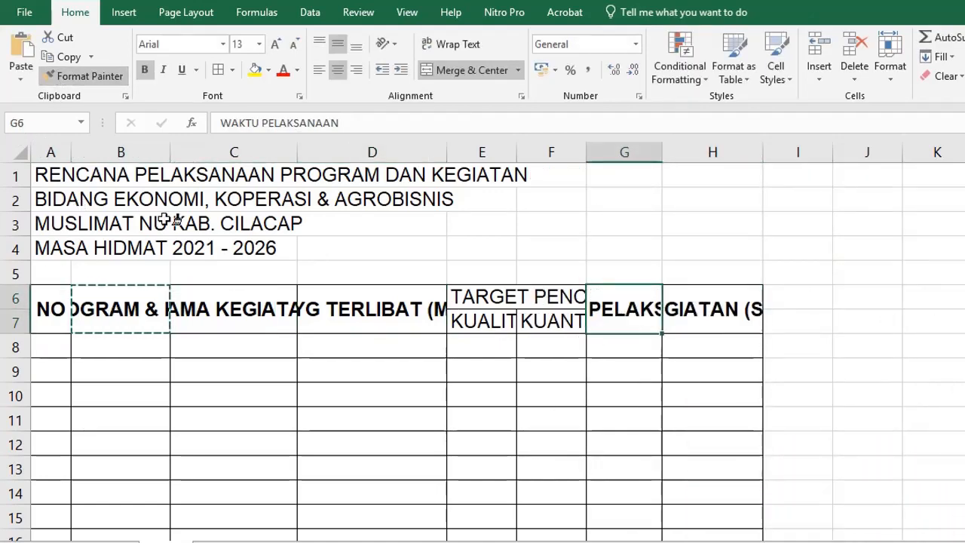
pyautogui.click(61, 75)
# Step: Wrap the text of the whole header block A6:H7
pyautogui.moveTo(43, 309)
pyautogui.mouseDown()
pyautogui.moveTo(495, 324)
pyautogui.moveTo(752, 313)
pyautogui.mouseUp()
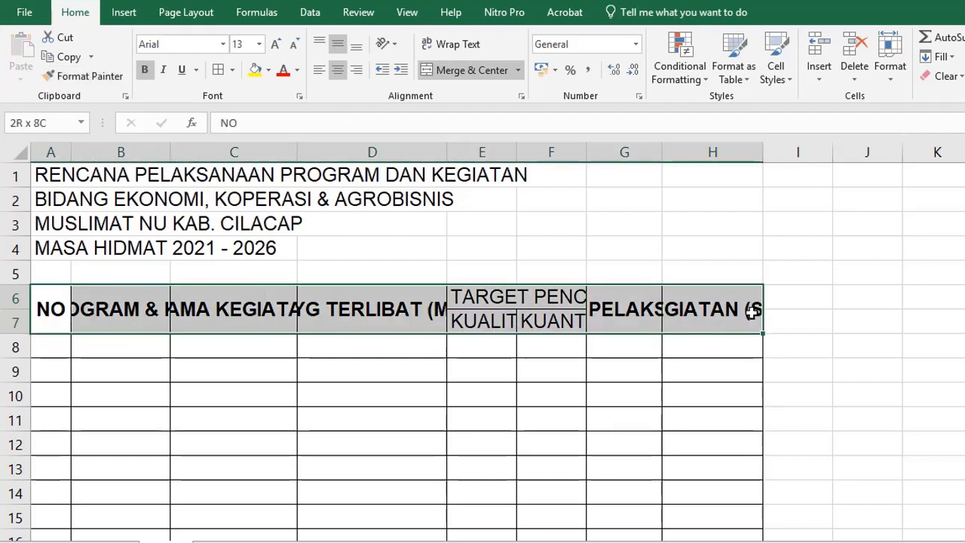
pyautogui.click(431, 405)
pyautogui.moveTo(43, 315); pyautogui.dragTo(698, 309)
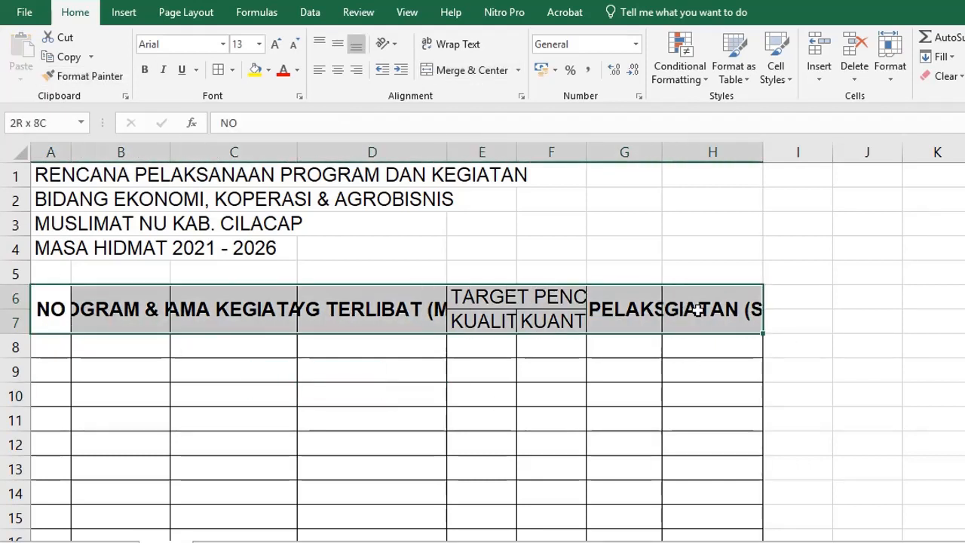
pyautogui.hotkey('ctrl', 'v')
pyautogui.moveTo(51, 315); pyautogui.dragTo(713, 329)
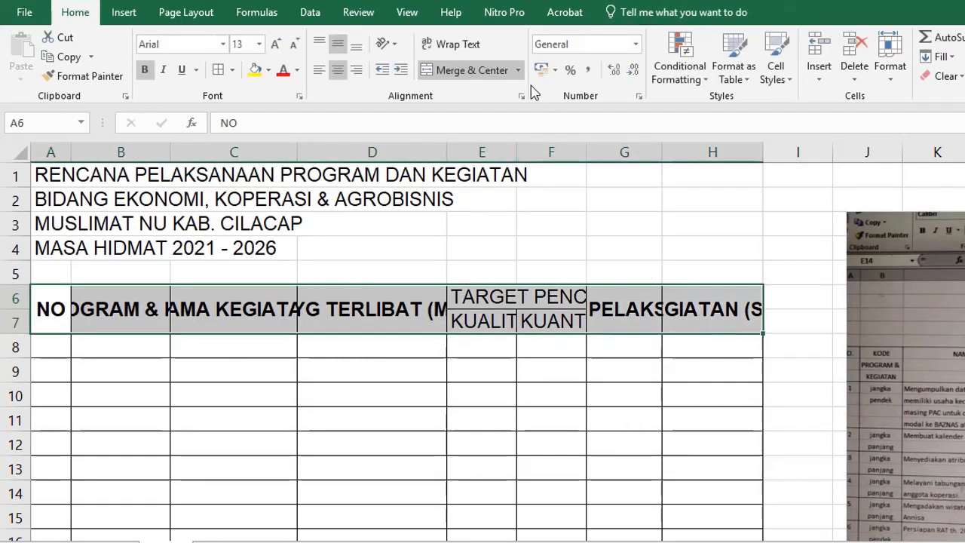
pyautogui.click(450, 47)
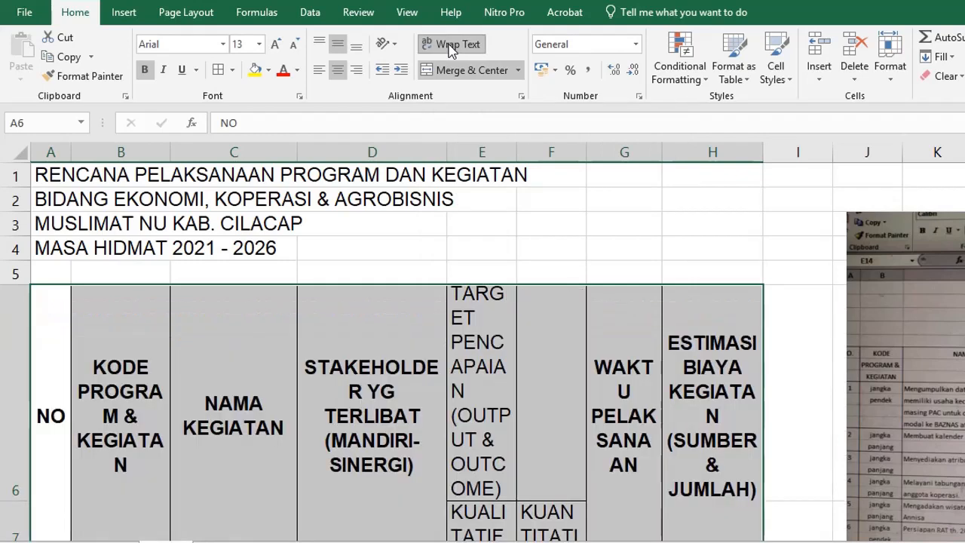
pyautogui.click(463, 391)
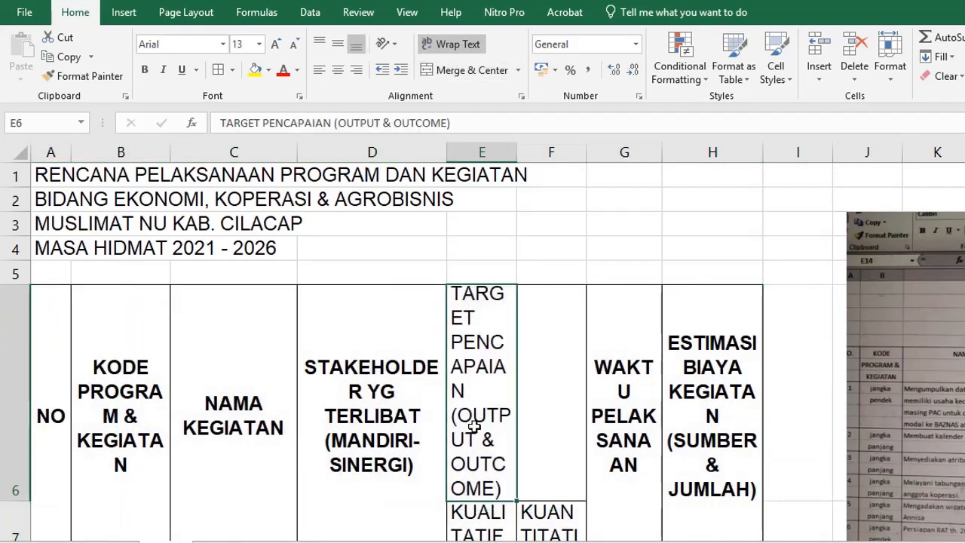
pyautogui.scroll(-1, 463, 402)
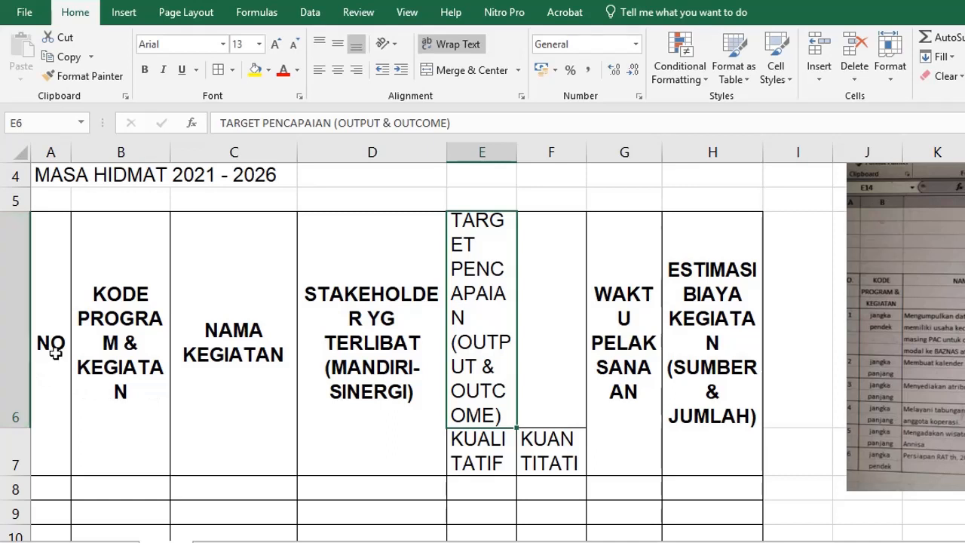
# Step: Align the header block A6:H7 with Center Across Selection horizontally and Center vertically
pyautogui.moveTo(56, 352); pyautogui.dragTo(728, 370)
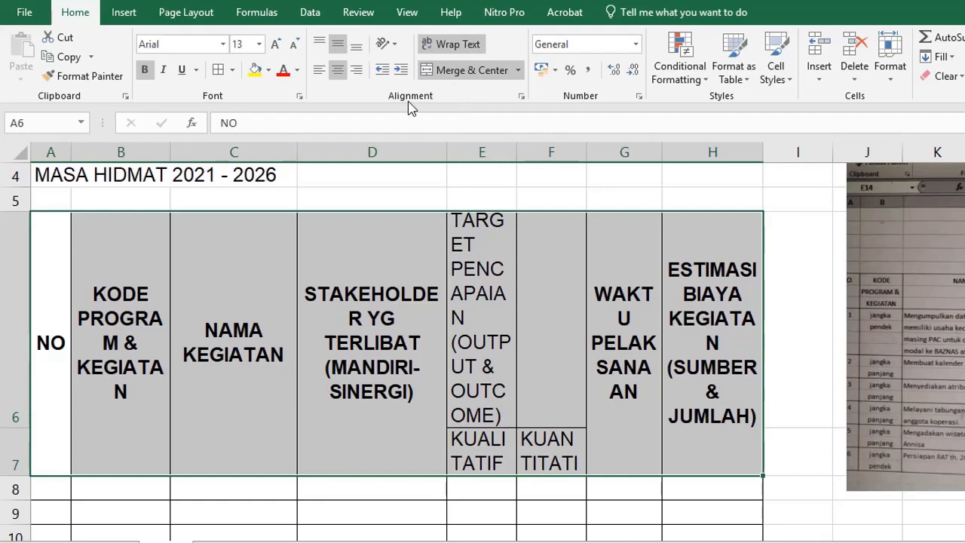
pyautogui.click(521, 98)
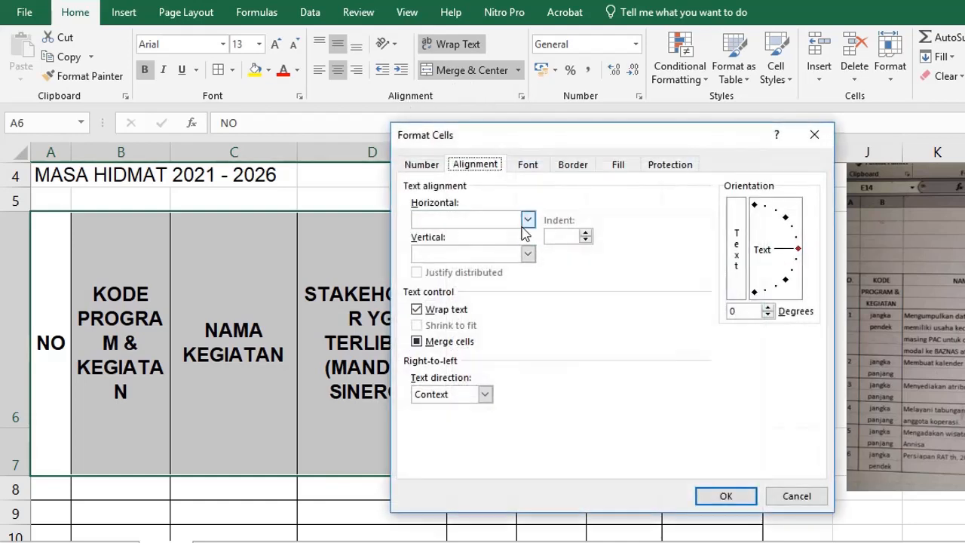
pyautogui.moveTo(567, 140); pyautogui.dragTo(386, 427)
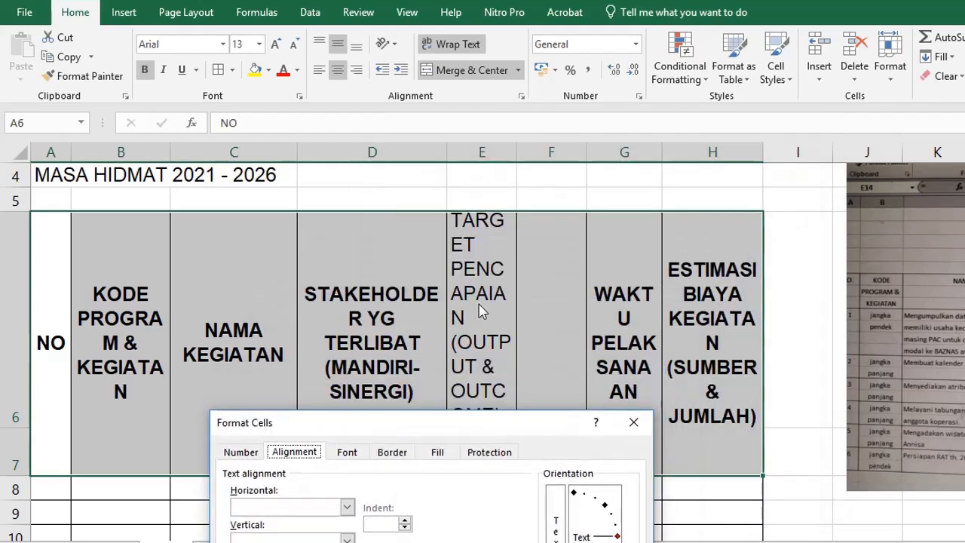
pyautogui.moveTo(475, 441); pyautogui.dragTo(443, 295)
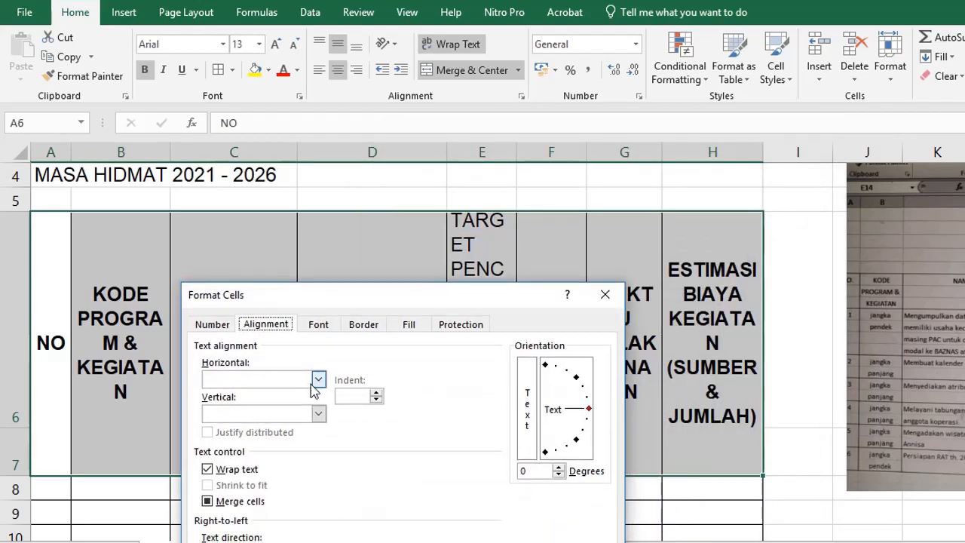
pyautogui.click(318, 380)
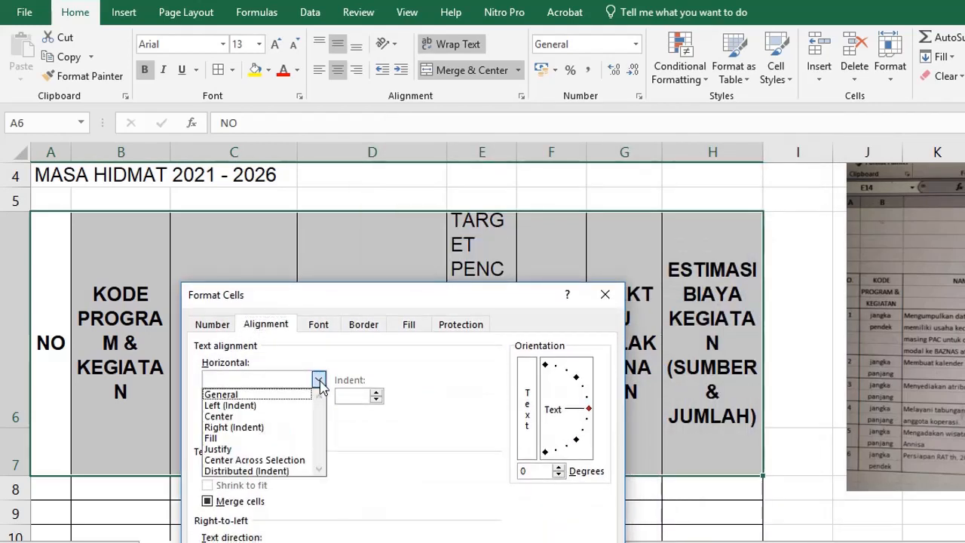
pyautogui.click(255, 460)
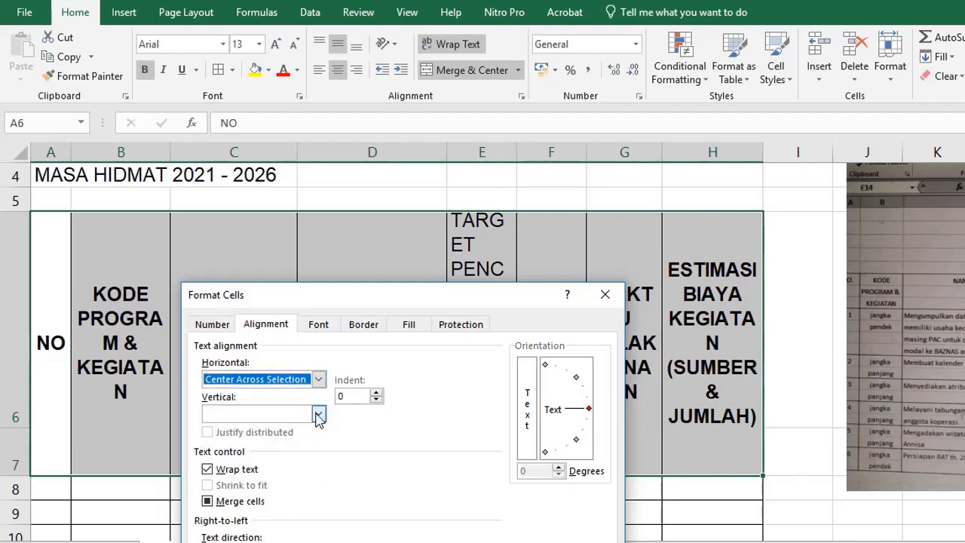
pyautogui.click(317, 413)
pyautogui.click(255, 441)
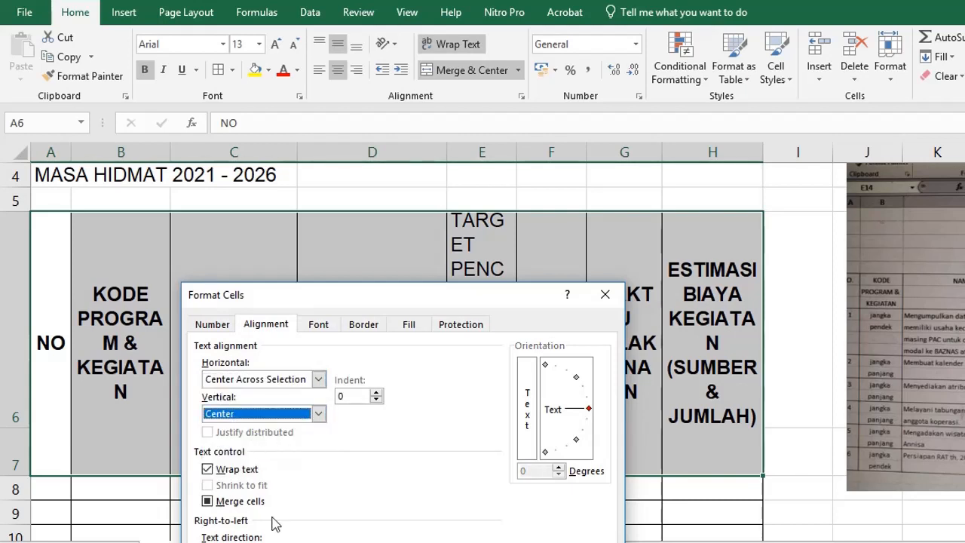
pyautogui.moveTo(416, 304); pyautogui.dragTo(337, 164)
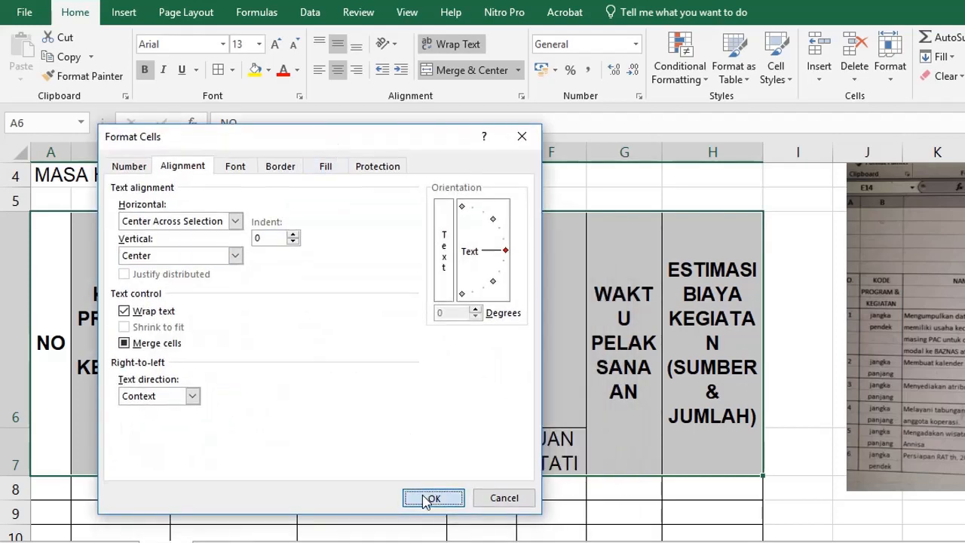
pyautogui.click(434, 515)
pyautogui.click(555, 420)
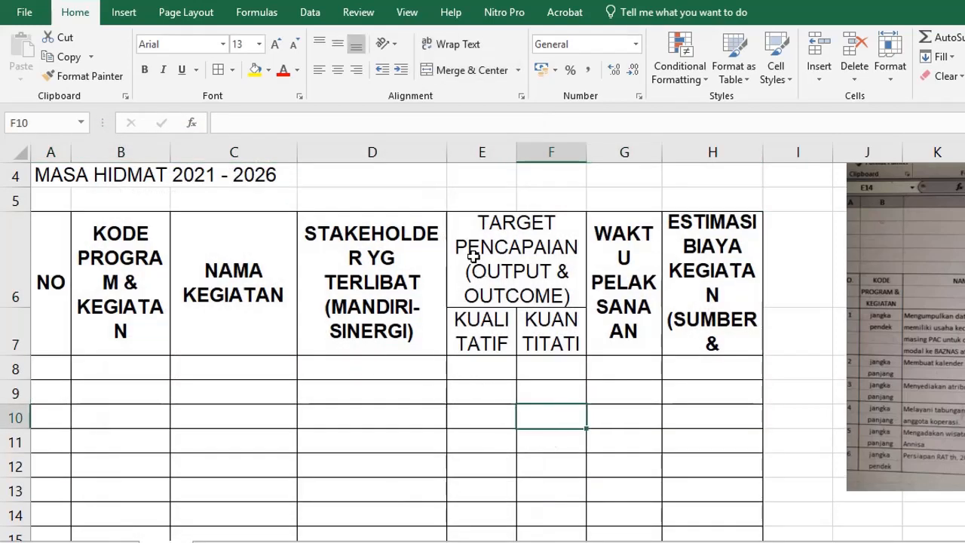
# Step: Make the TARGET PENCAPAIAN header and its KUALITATIF and KUANTITATIF subheaders in E6:F7 bold
pyautogui.moveTo(489, 253); pyautogui.dragTo(550, 335)
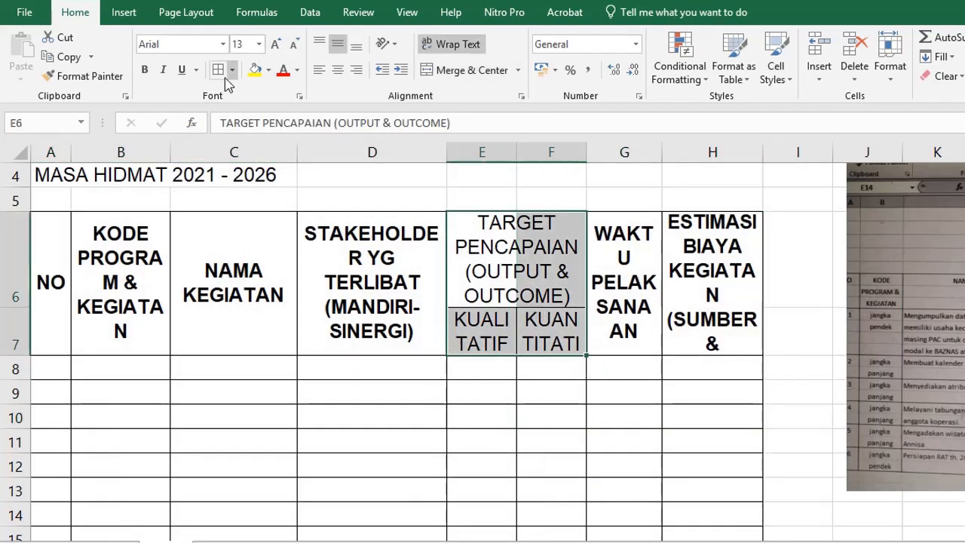
pyautogui.click(144, 69)
pyautogui.click(550, 440)
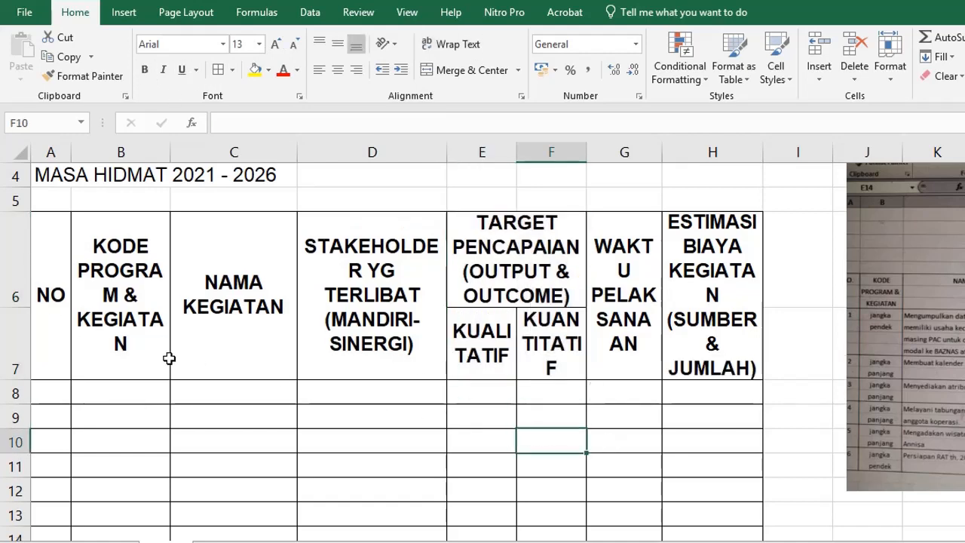
# Step: Widen columns B and D so the words of their headers no longer break mid-word
pyautogui.click(141, 273)
pyautogui.moveTo(172, 153); pyautogui.dragTo(203, 152)
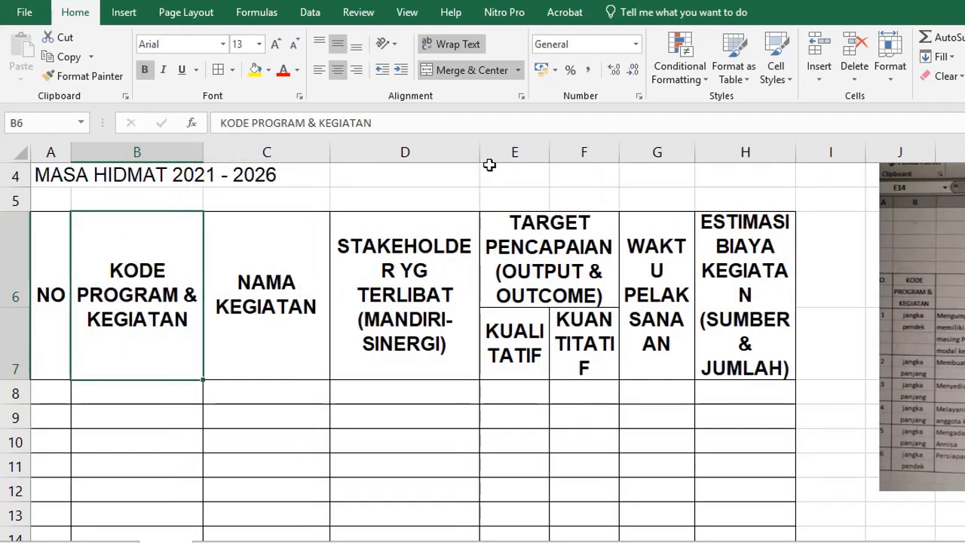
pyautogui.moveTo(478, 149); pyautogui.dragTo(538, 152)
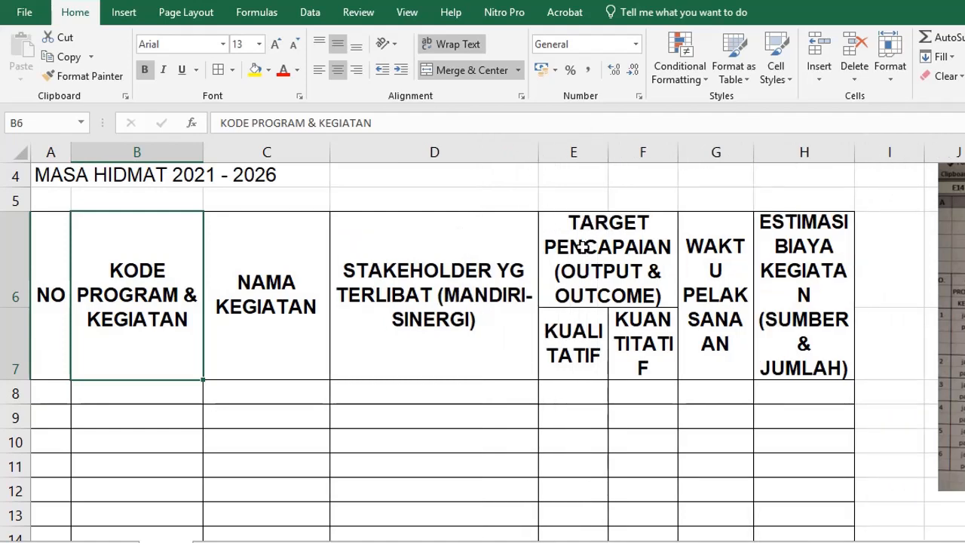
# Step: Insert a line break before (MANDIRI-SINERGI) in the STAKEHOLDER YG TERLIBAT header in D6
pyautogui.doubleClick(449, 295)
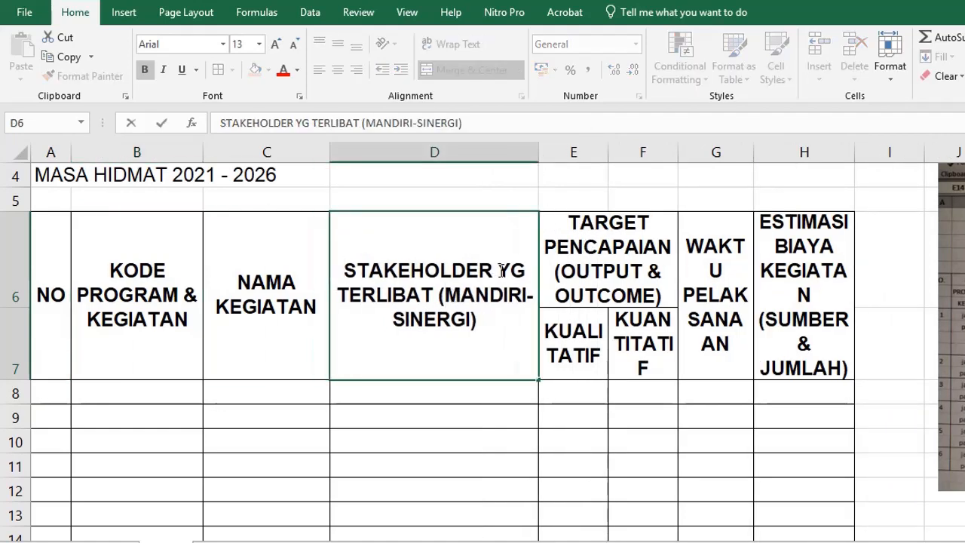
pyautogui.write('|')
pyautogui.hotkey('shift', 'Return')
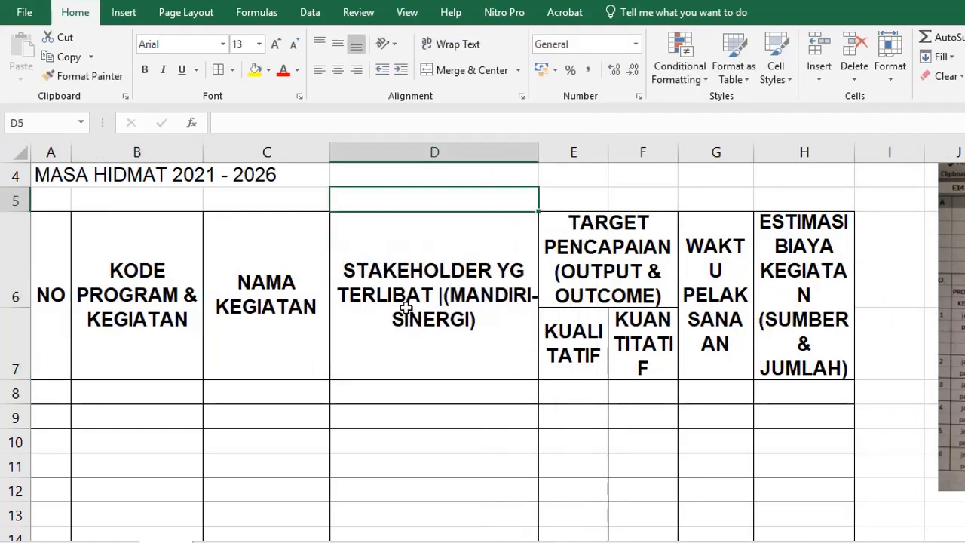
pyautogui.click(439, 289)
pyautogui.doubleClick(445, 295)
pyautogui.press('BackSpace')
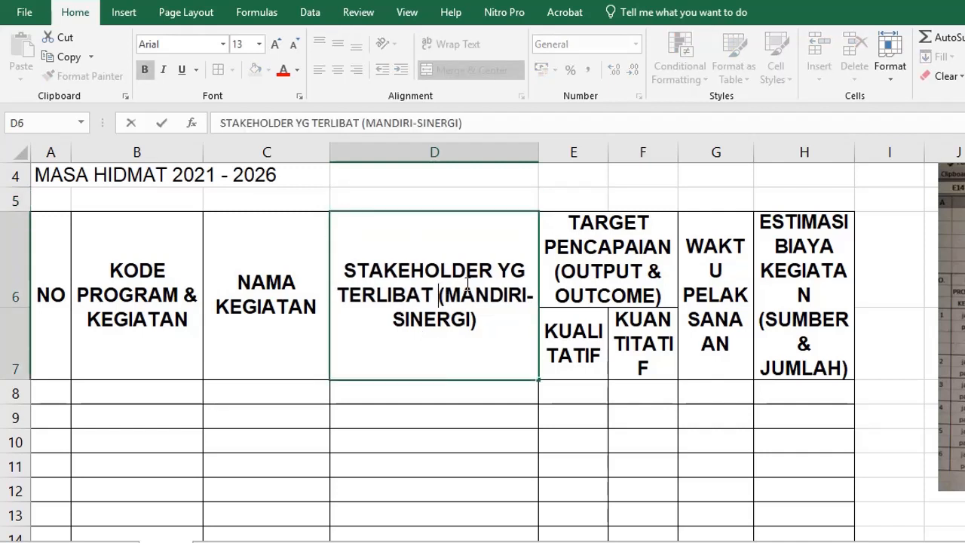
pyautogui.hotkey('alt', 'Return')
pyautogui.press('Return')
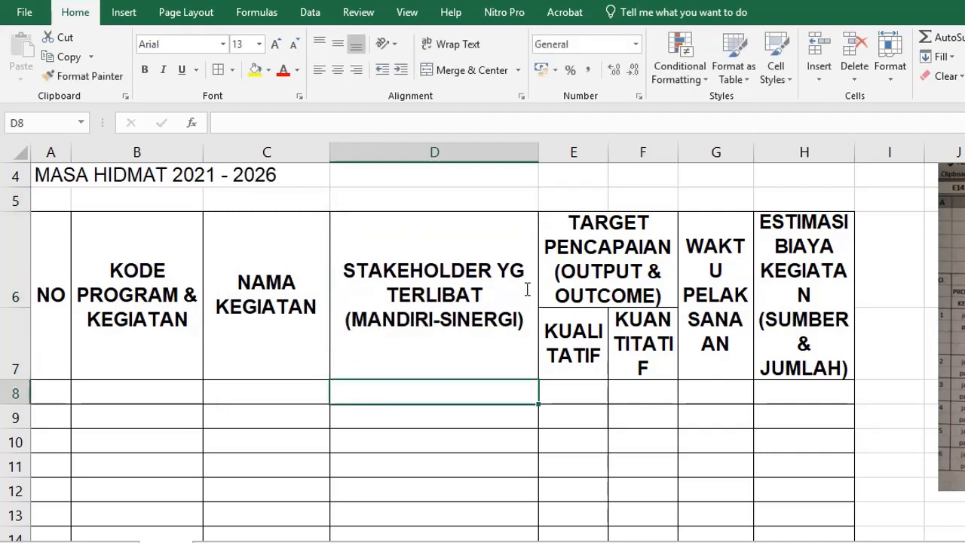
# Step: Widen columns E and F so KUALITATIF and KUANTITATIF each fit on one line
pyautogui.click(647, 261)
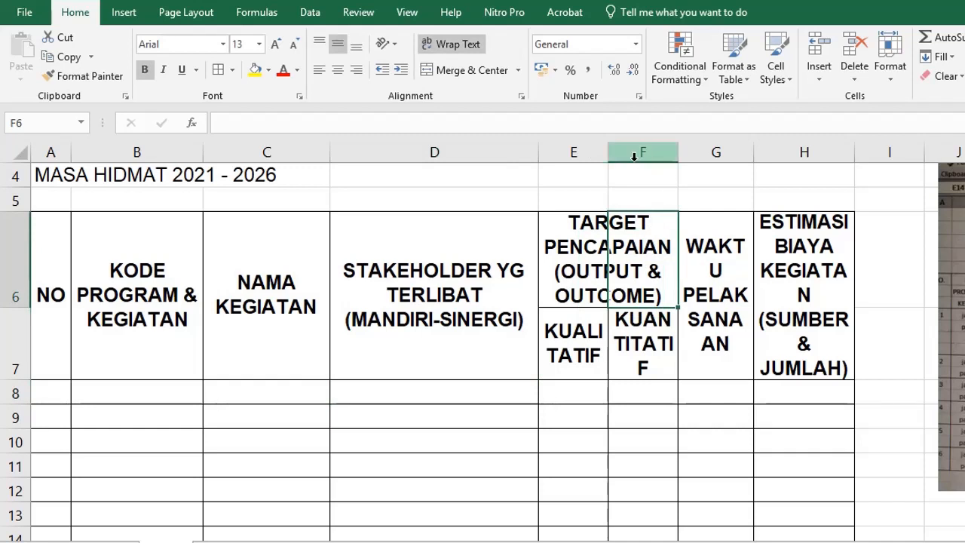
pyautogui.moveTo(608, 156); pyautogui.dragTo(667, 161)
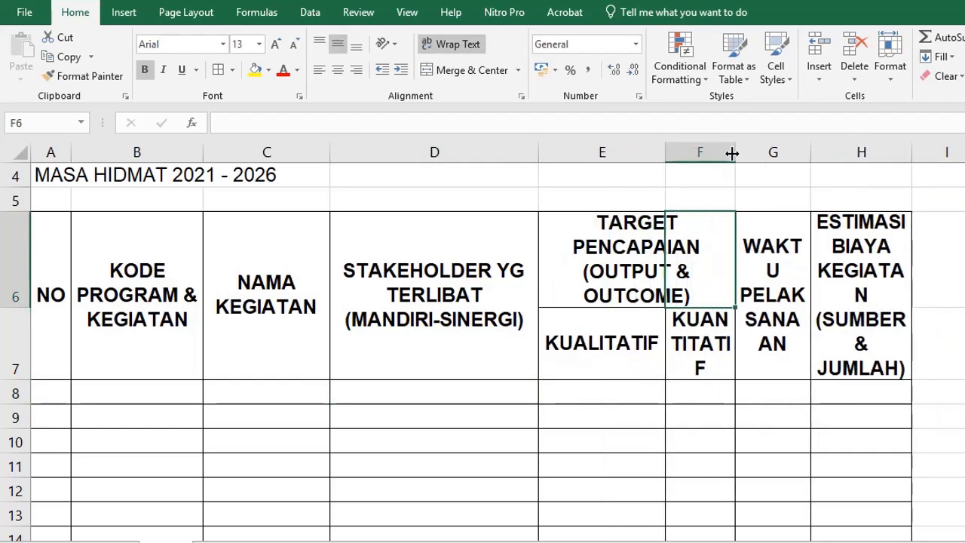
pyautogui.moveTo(733, 156); pyautogui.dragTo(809, 158)
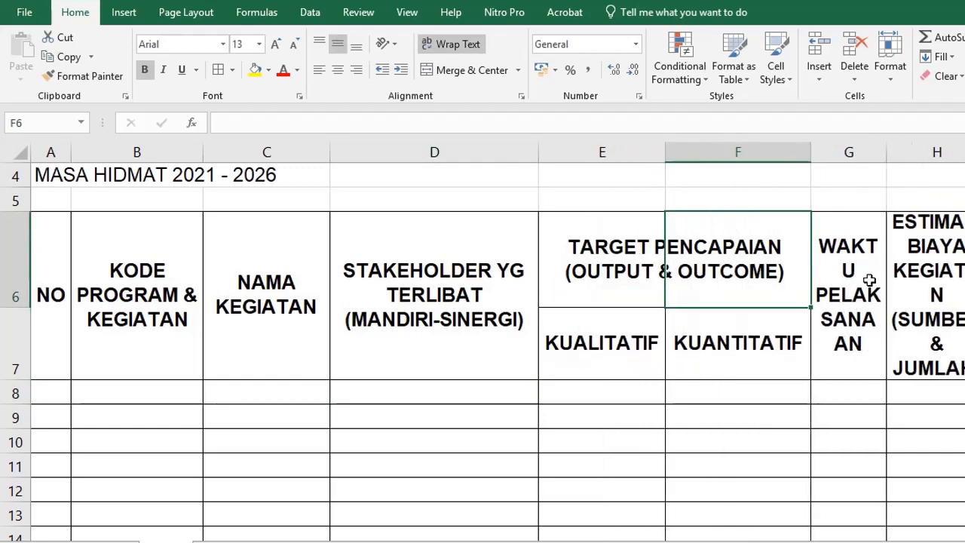
# Step: Widen columns G and H so the WAKTU PELAKSANAAN and ESTIMASI BIAYA KEGIATAN headers have more room
pyautogui.moveTo(885, 152); pyautogui.dragTo(935, 152)
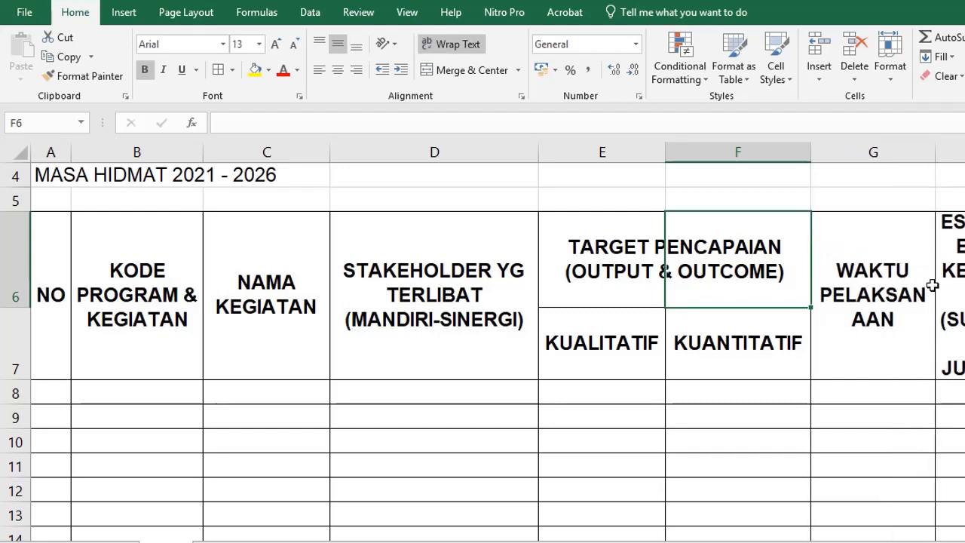
pyautogui.moveTo(935, 151); pyautogui.dragTo(964, 151)
pyautogui.click(951, 227)
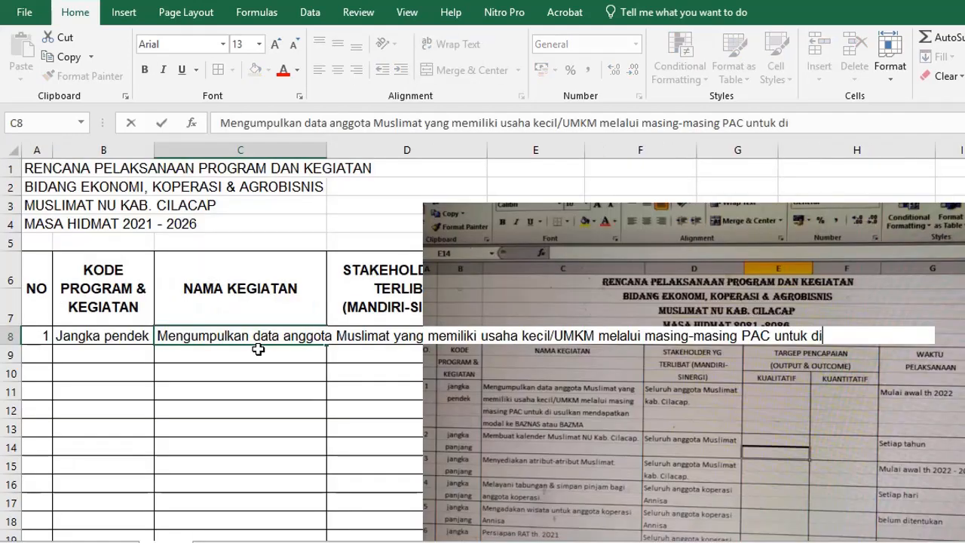
# Step: Complete the activity text in C8 with "usulkan mendapatkan model ke BAZNAS / BAZMA" and wrap it in a widened column C
pyautogui.write('usulkan mendapatkan model ke BA')
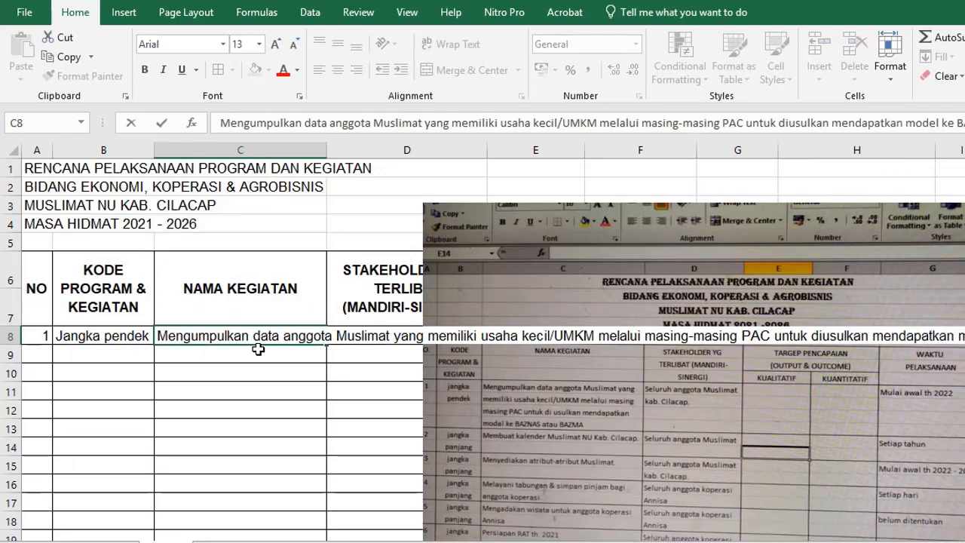
pyautogui.press('Return')
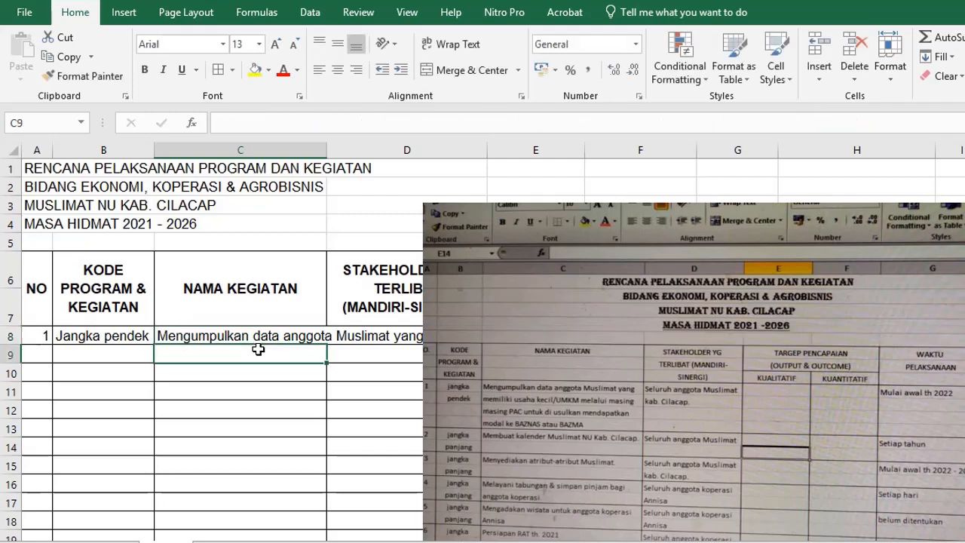
pyautogui.press('Up')
pyautogui.moveTo(329, 150); pyautogui.dragTo(372, 149)
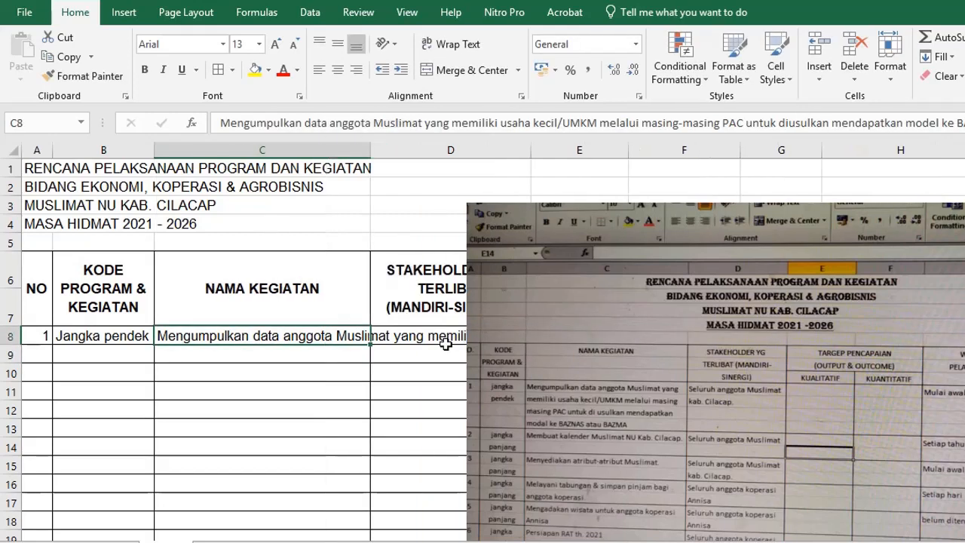
pyautogui.click(446, 46)
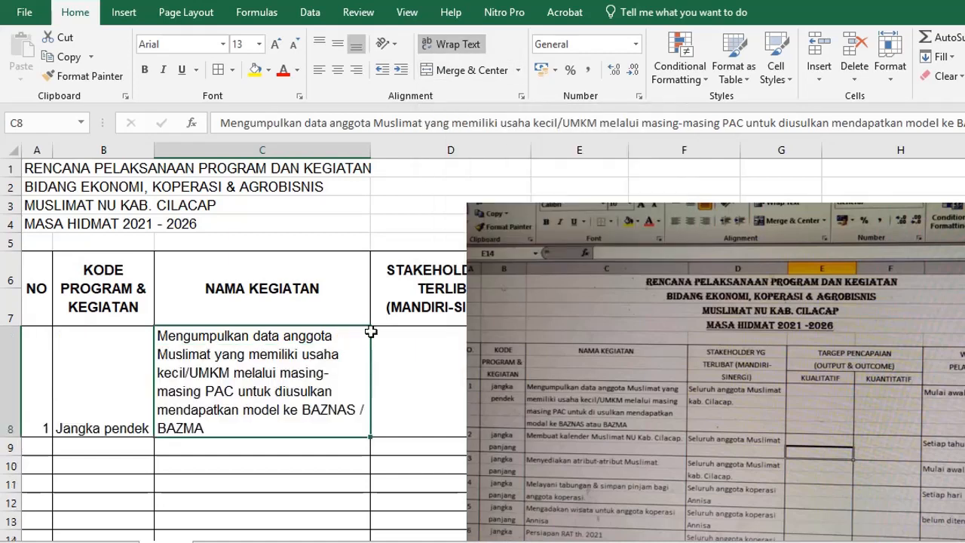
# Step: Move the reference photo off the STAKEHOLDER and TARGET columns and top-align the table body A8:H22
pyautogui.moveTo(572, 233); pyautogui.dragTo(882, 213)
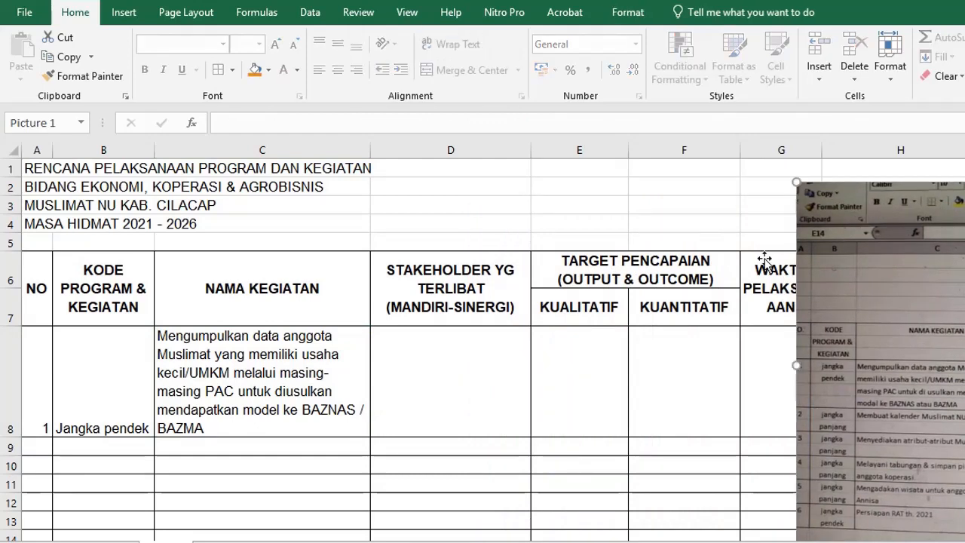
pyautogui.click(42, 379)
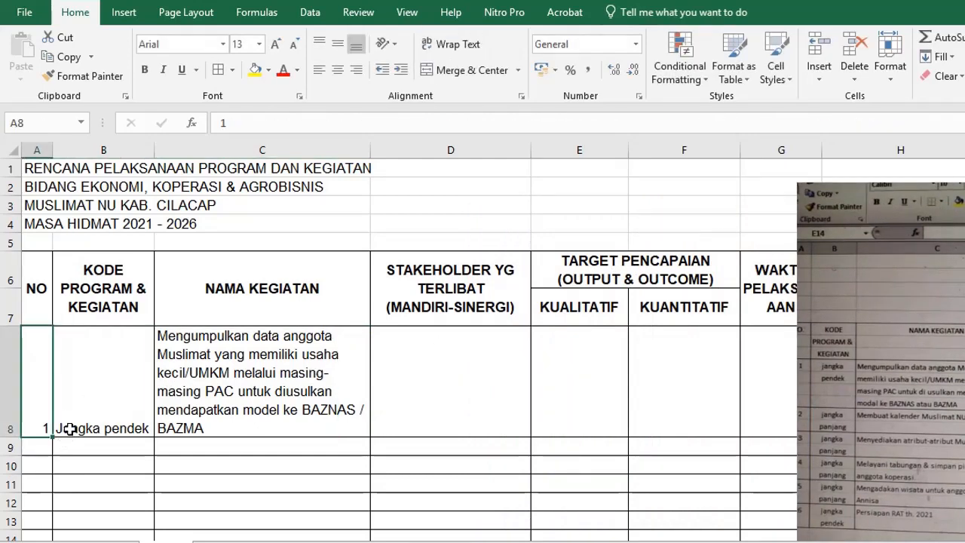
pyautogui.scroll(-3, 465, 425)
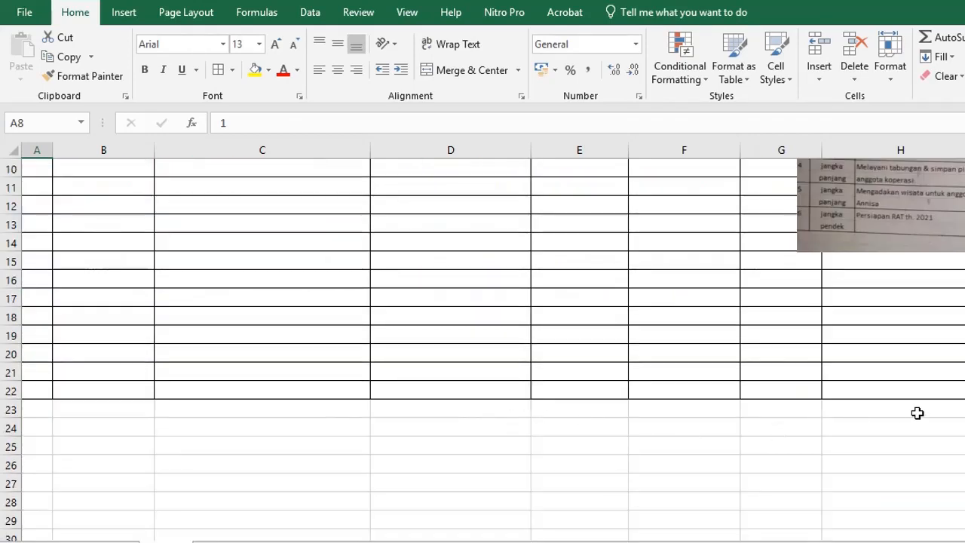
pyautogui.keyDown('shift'); pyautogui.click(922, 395); pyautogui.keyUp('shift')
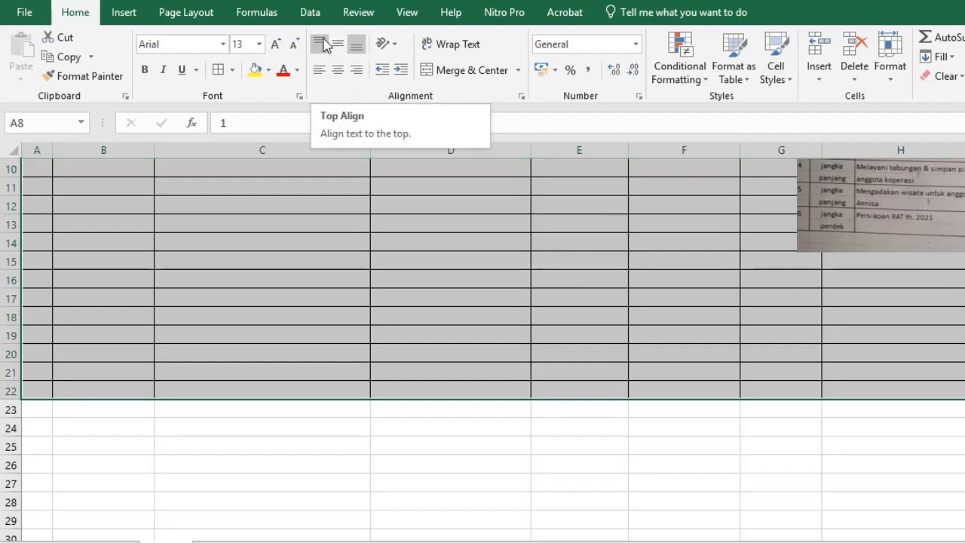
pyautogui.click(323, 44)
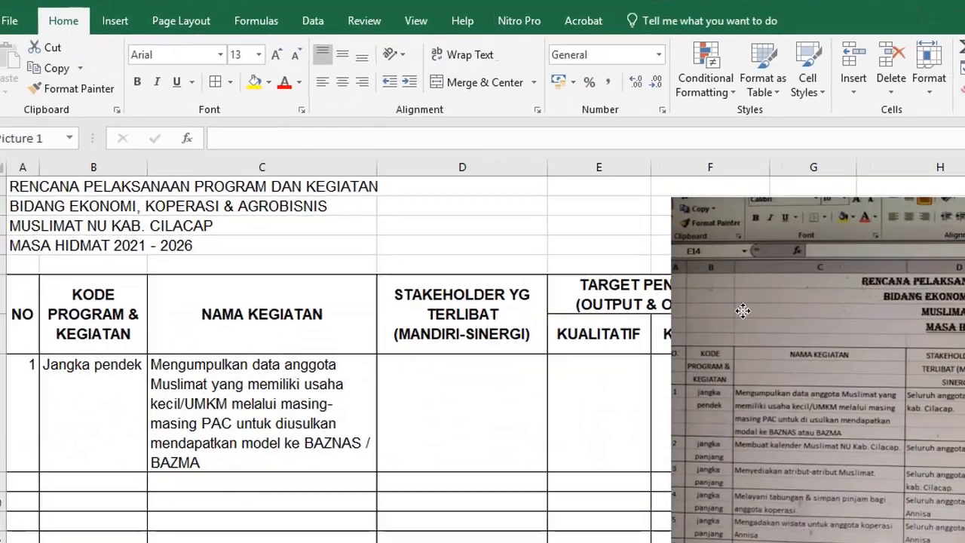
# Step: Bring the reference photo's stakeholder column into view and enter "Seluruh anggota Muslimat Kab. Cilacap" in D8
pyautogui.moveTo(744, 310); pyautogui.dragTo(699, 289)
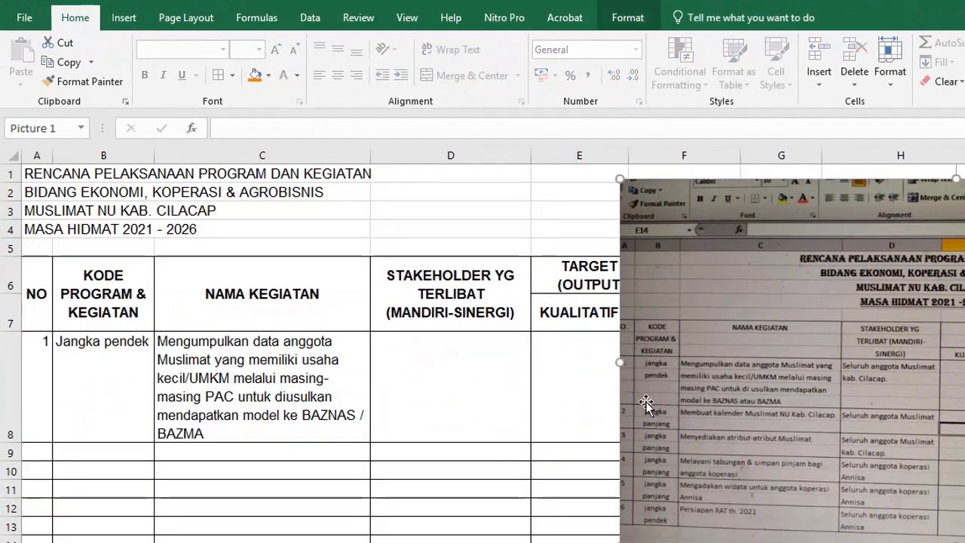
pyautogui.click(435, 348)
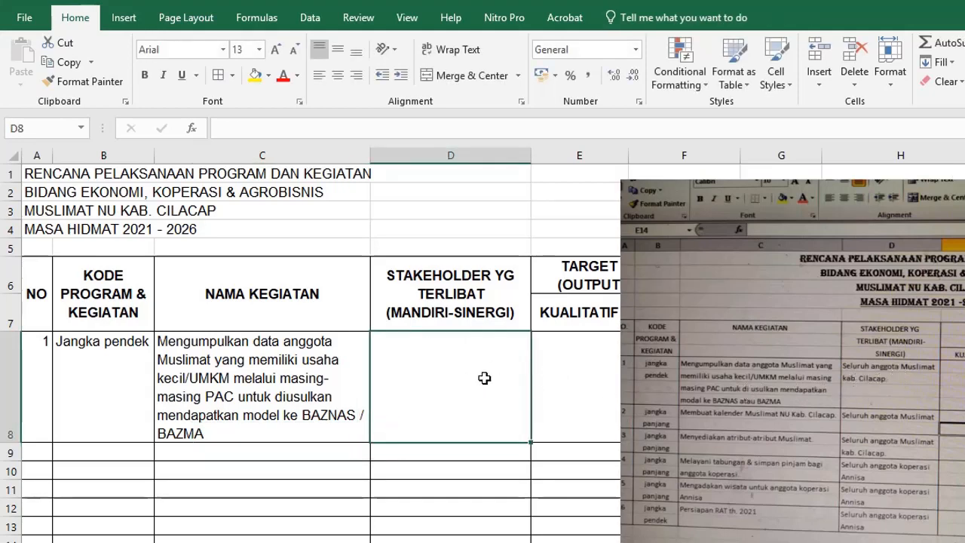
pyautogui.write('sE')
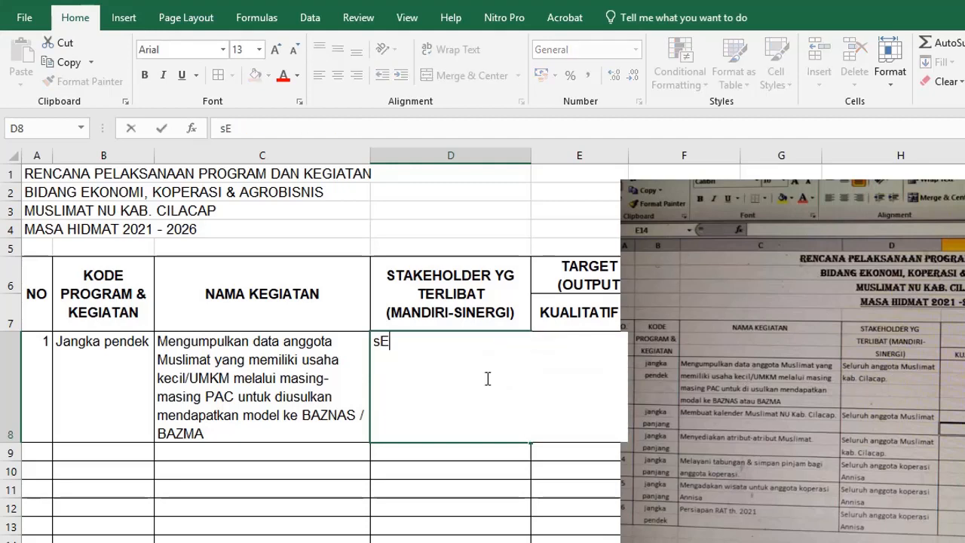
pyautogui.write('LURUH anggota ')
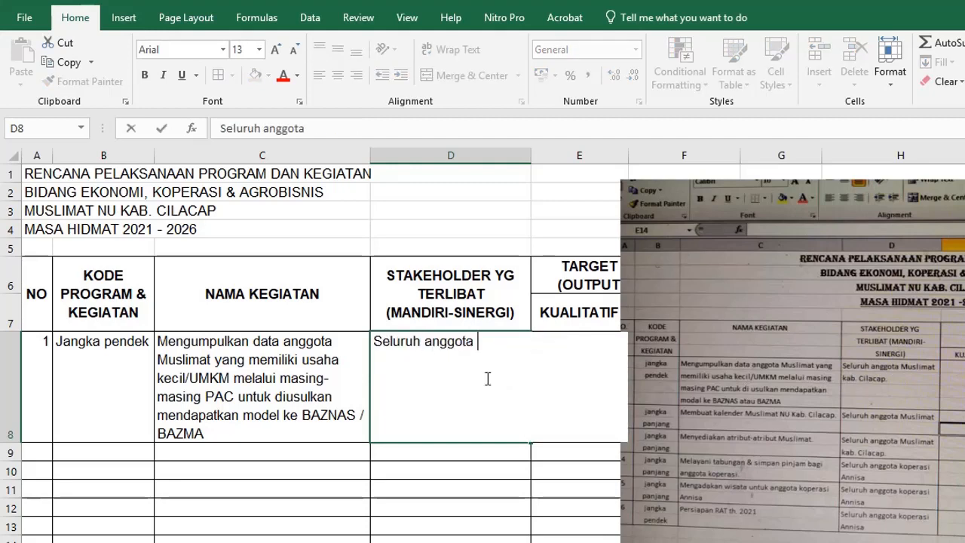
pyautogui.write('Mul')
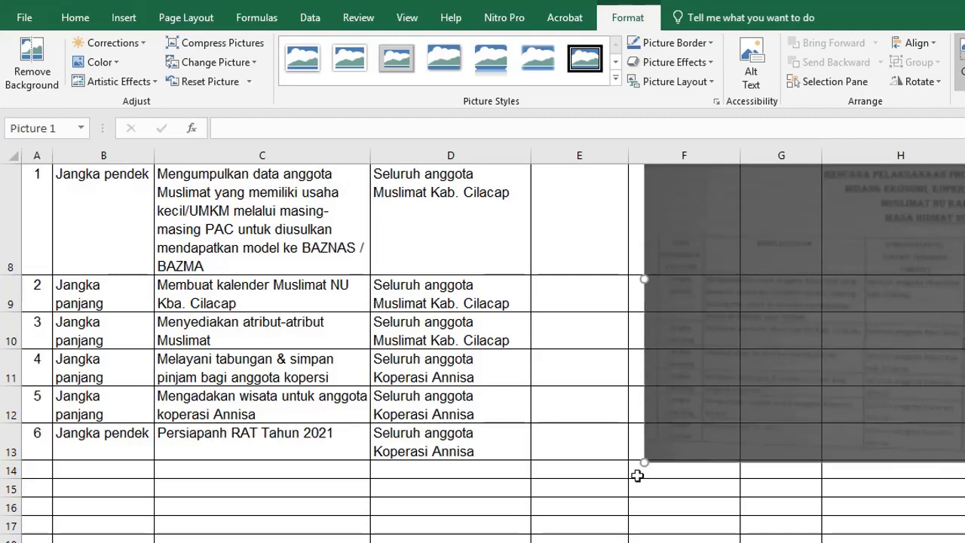
# Step: Place the reference photo just beyond column H, with its WAKTU PELAKSANAAN and ESTIMASI BIAYA KEGIATAN columns readable beside the table
pyautogui.click(586, 482)
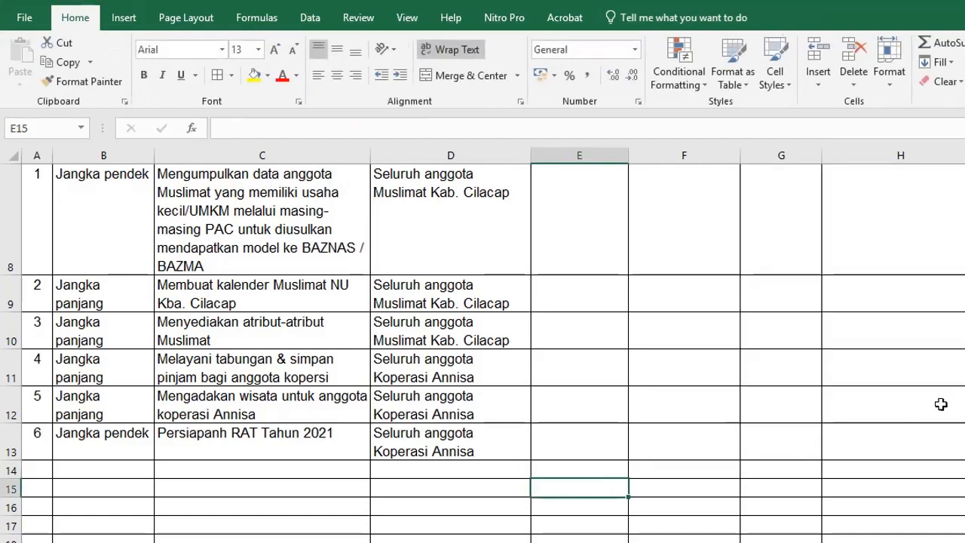
pyautogui.moveTo(964, 326); pyautogui.dragTo(801, 377)
pyautogui.scroll(2, 799, 377)
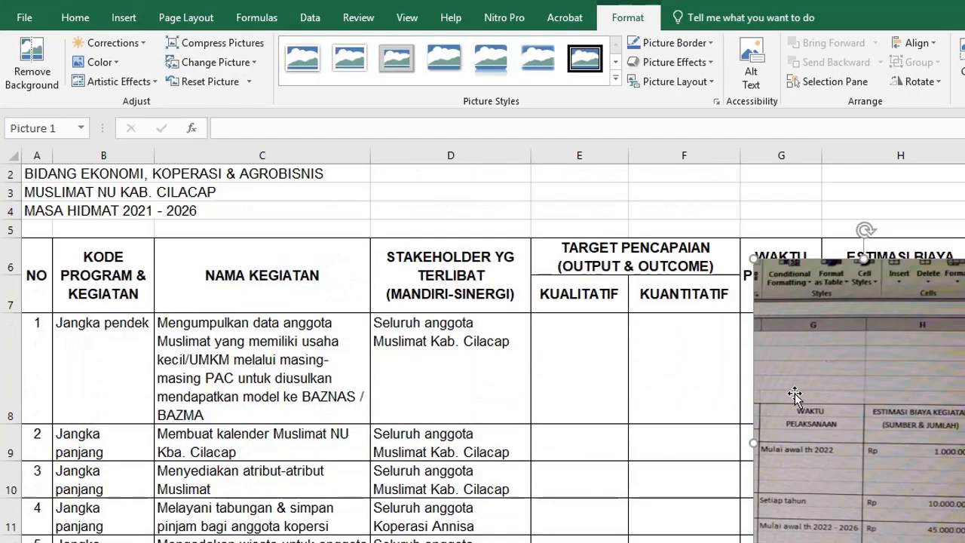
pyautogui.click(596, 357)
pyautogui.moveTo(807, 395); pyautogui.dragTo(964, 398)
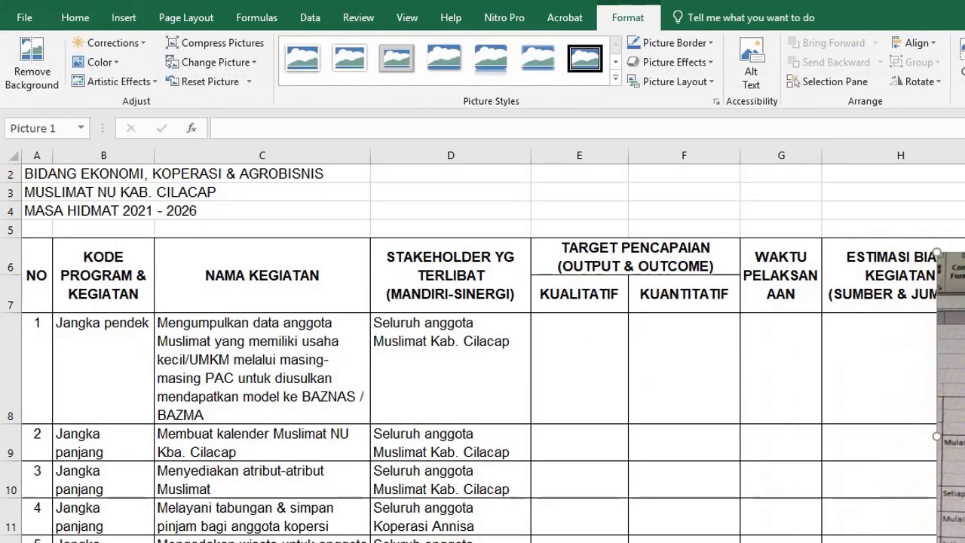
pyautogui.moveTo(920, 542); pyautogui.dragTo(936, 542)
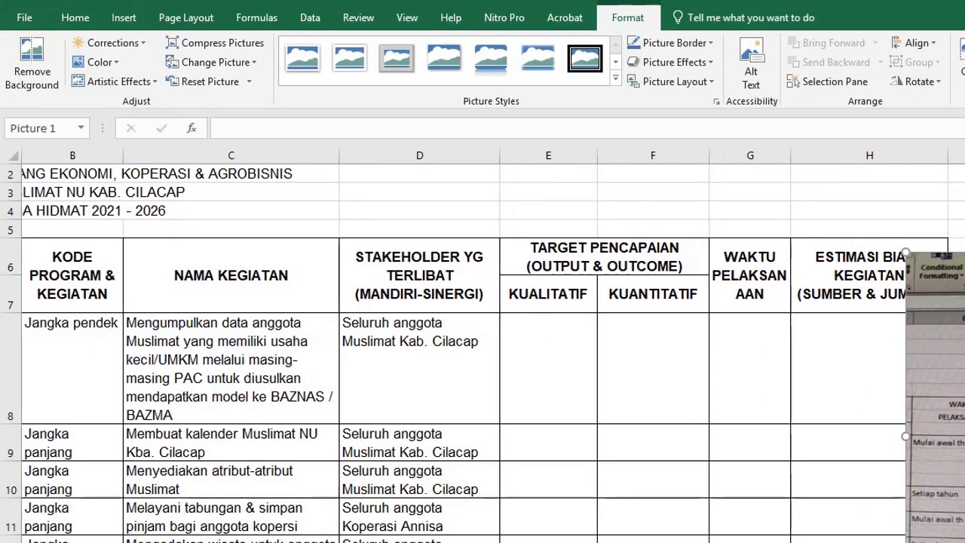
pyautogui.hscroll(2, 493, 347)
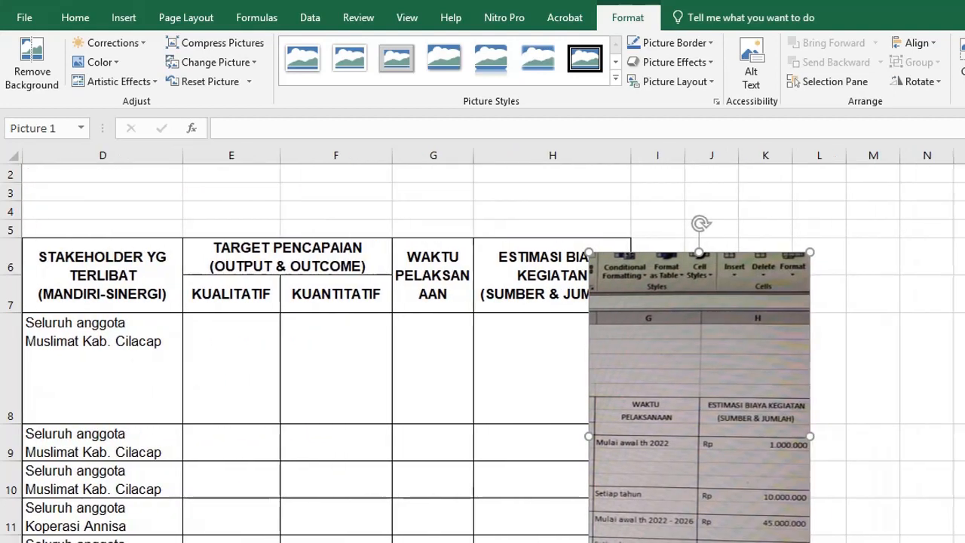
pyautogui.scroll(-1, 729, 427)
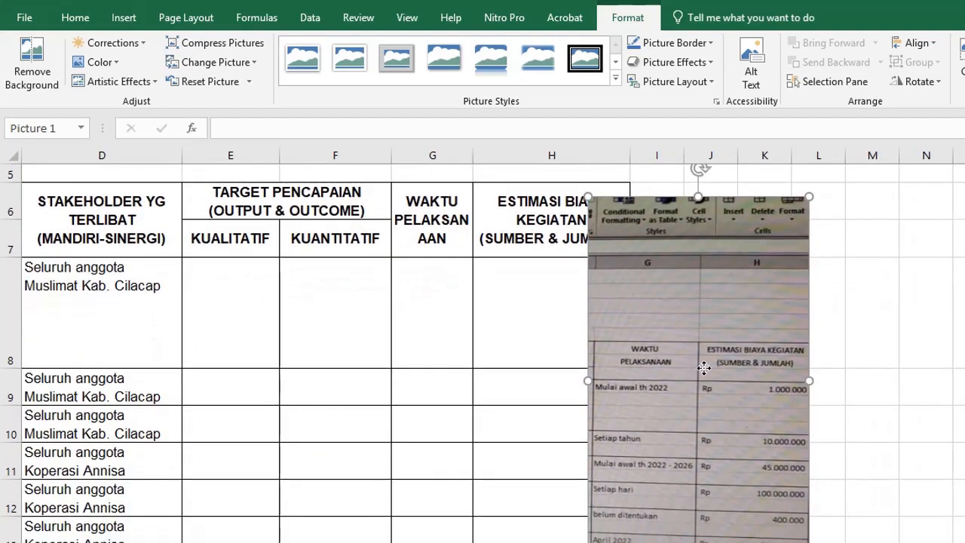
pyautogui.moveTo(701, 368); pyautogui.dragTo(750, 366)
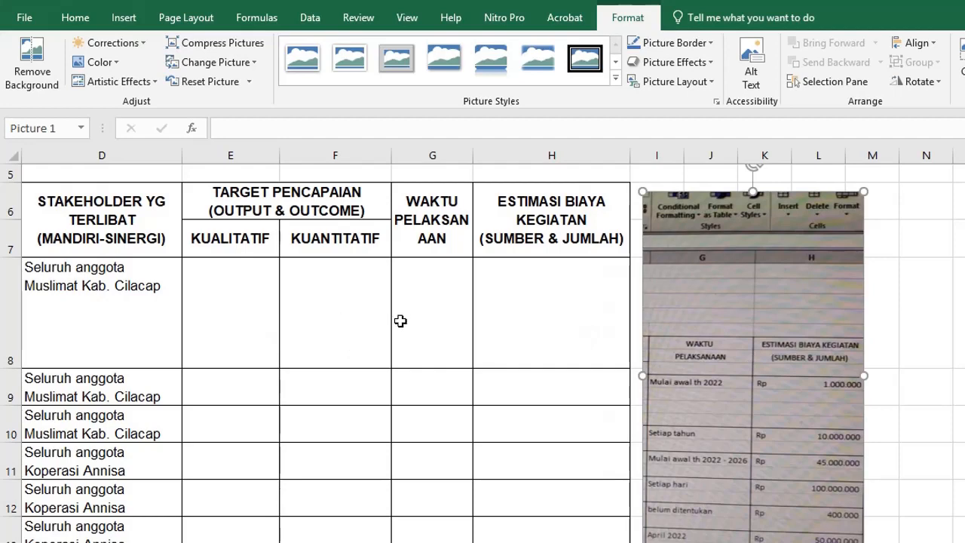
# Step: Enter the implementation times "Mulai awal tahun 2022" in G8 and "Setiap tahun" in G9
pyautogui.click(434, 315)
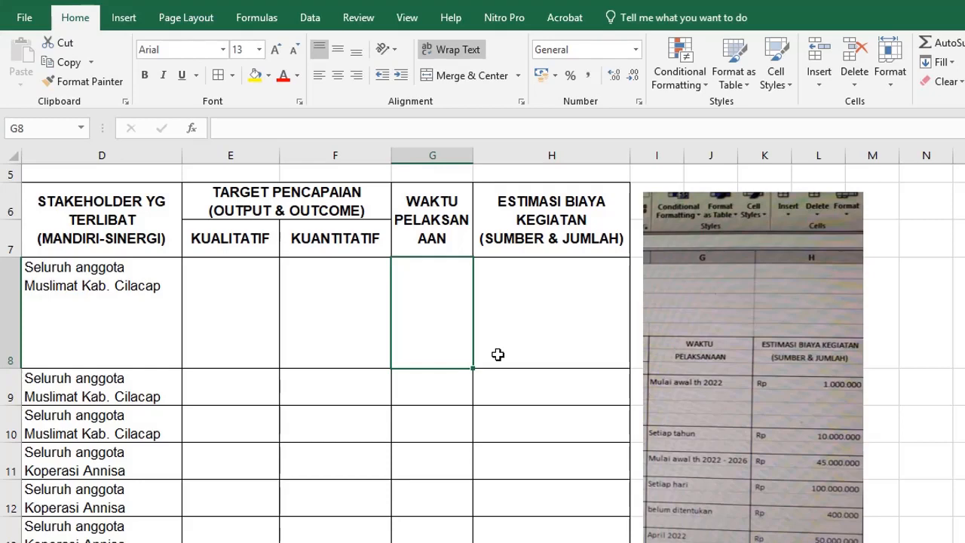
pyautogui.write('Mulai')
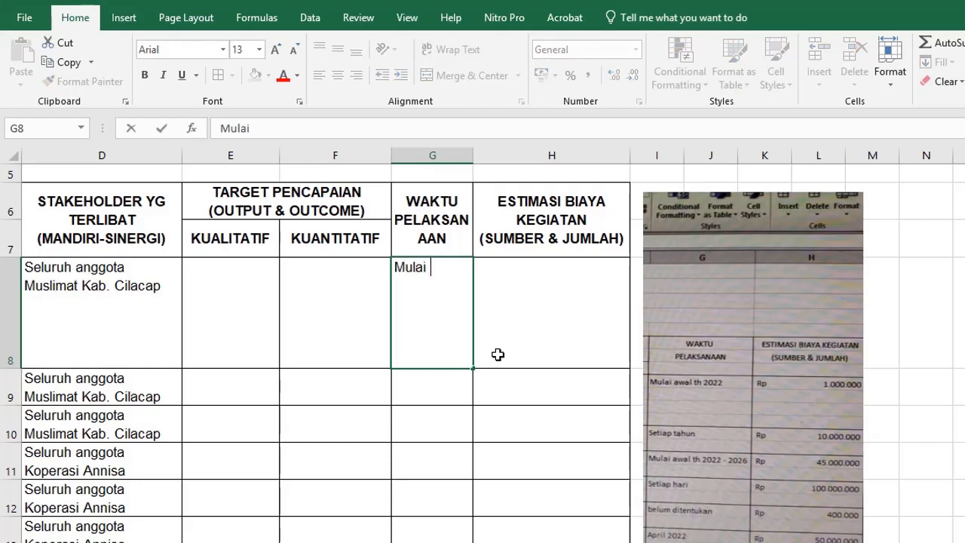
pyautogui.write(' awal tahun 20')
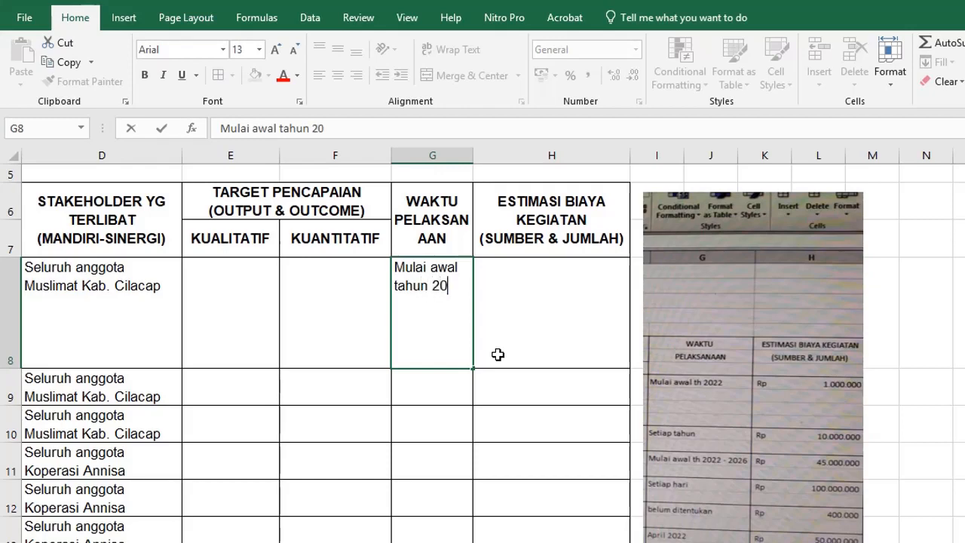
pyautogui.write('22')
pyautogui.press('Return')
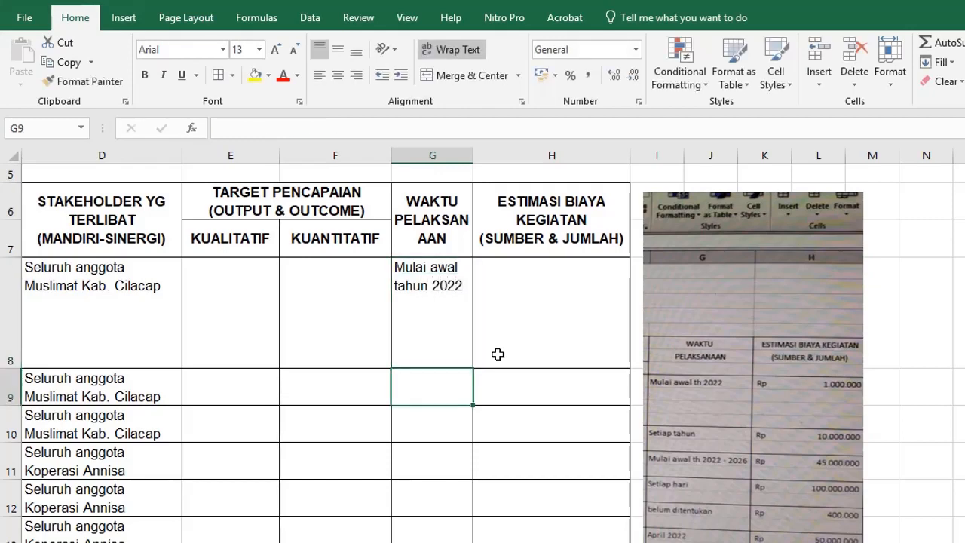
pyautogui.write('Setiap tahun')
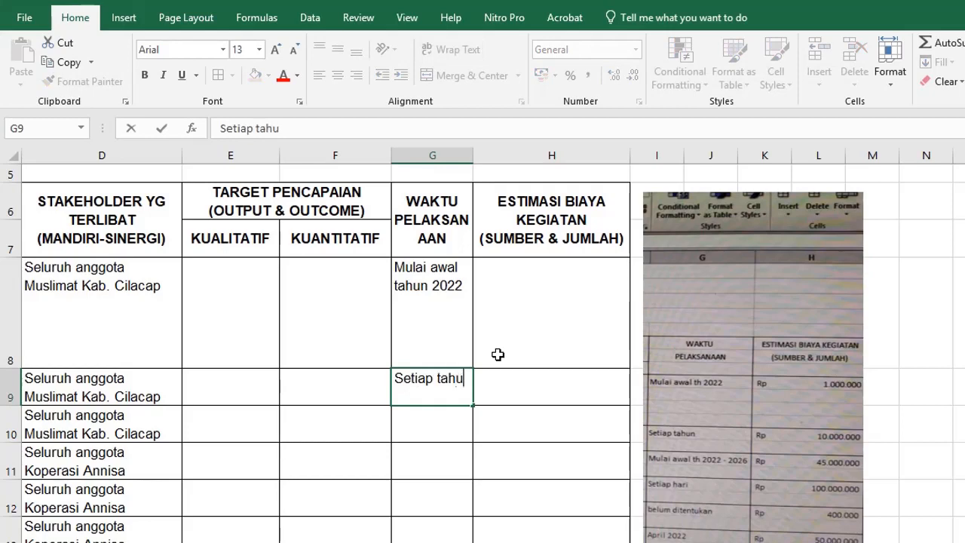
pyautogui.press('Return')
# Step: Enter "Mulai awal tahun 2022 - 2026" as the implementation time in G10
pyautogui.write('Mulai awal tahun 2022')
pyautogui.press('Return')
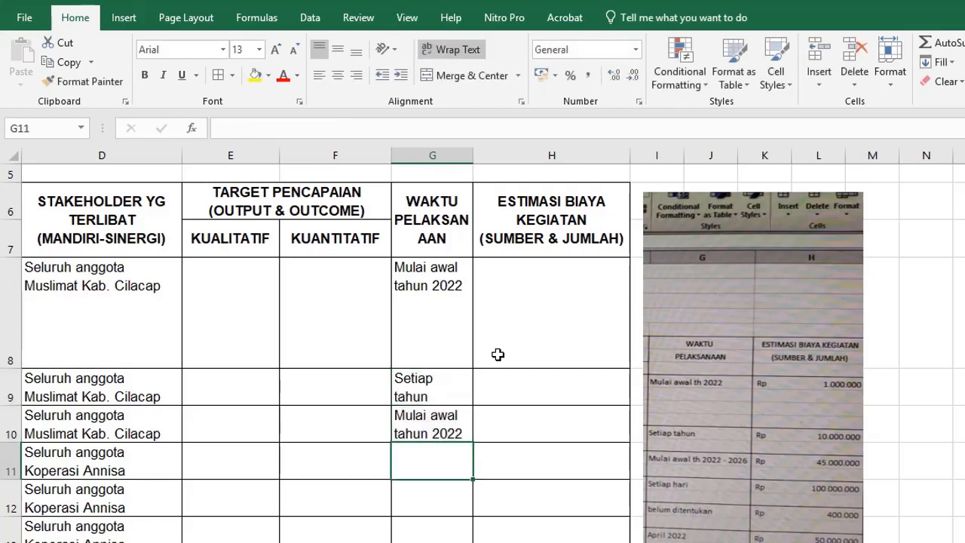
pyautogui.press('Up')
pyautogui.press('F2')
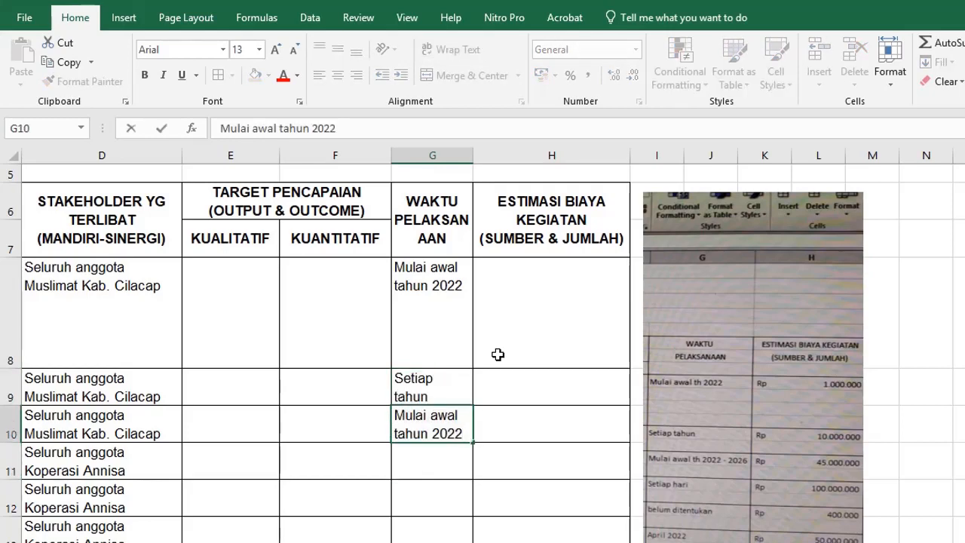
pyautogui.write('- 2026')
pyautogui.press('Return')
# Step: Fill G11:G13 with the implementation times "Setiap hari", "Belum ditentukan" and "April 2022"
pyautogui.write('Setiap hari')
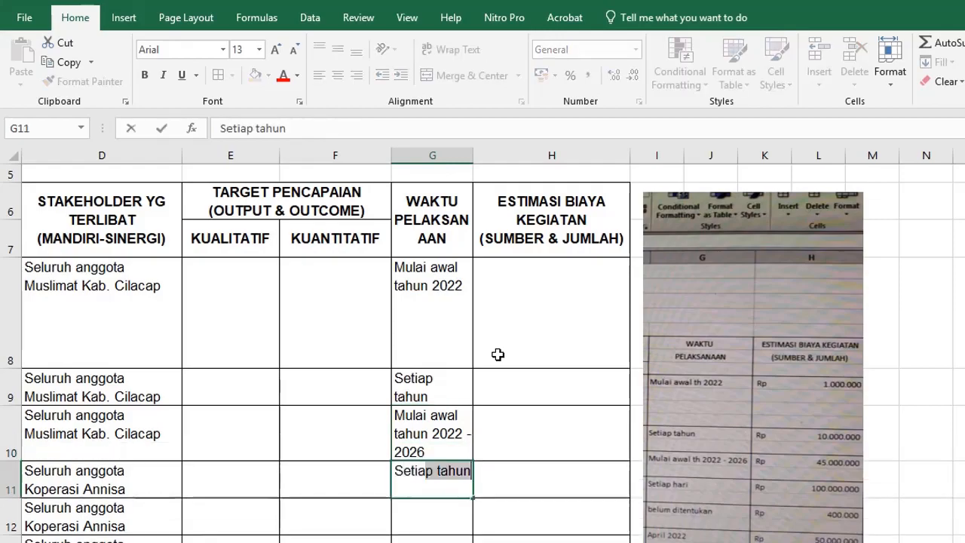
pyautogui.press('Return')
pyautogui.write('BElum ditentukan')
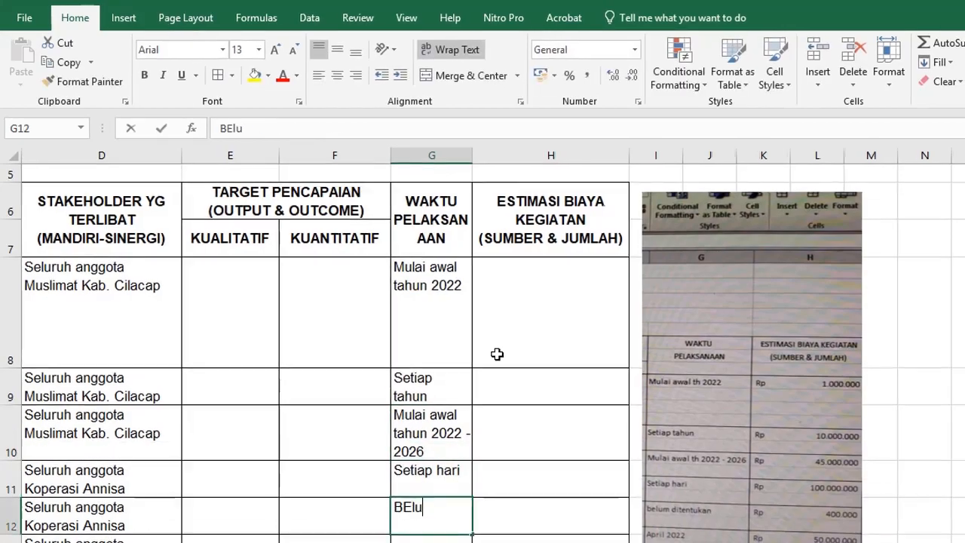
pyautogui.press('Return')
pyautogui.write('April 2022')
pyautogui.hotkey('ctrl', 'Return')
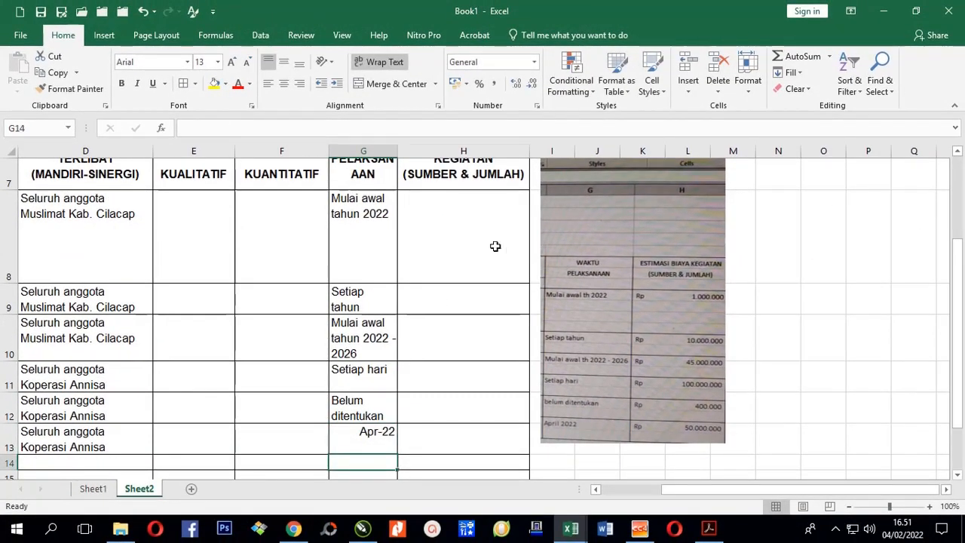
# Step: Enter the estimated costs 1000000, 10000000 and 45000000 in H8:H10
pyautogui.click(496, 263)
pyautogui.write('1000000')
pyautogui.press('Return')
pyautogui.write('10000000')
pyautogui.press('Return')
pyautogui.write('45000000')
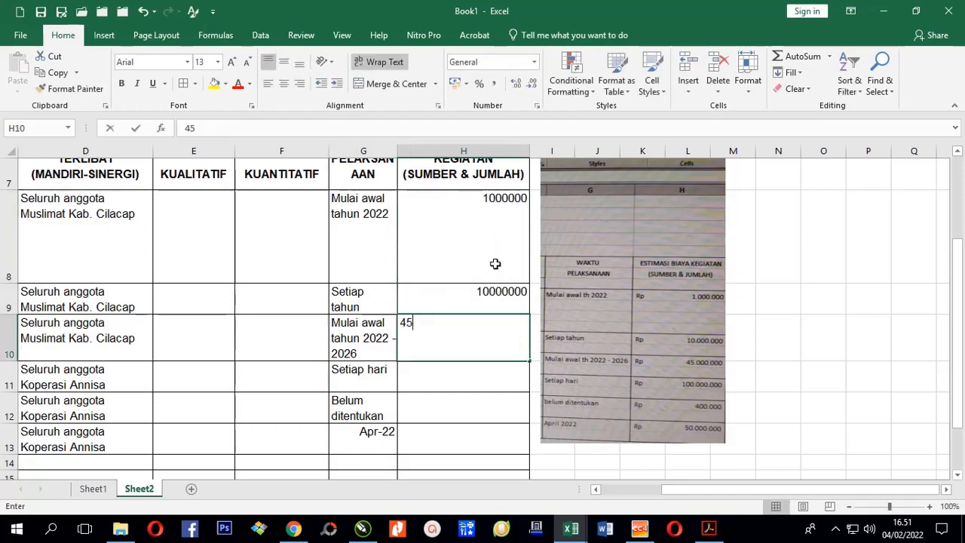
pyautogui.press('Return')
# Step: Enter the estimated costs 100000000, 400000 and 500000 in H11:H13
pyautogui.write('100000000')
pyautogui.press('Return')
pyautogui.write('400000')
pyautogui.press('Return')
pyautogui.write('50000')
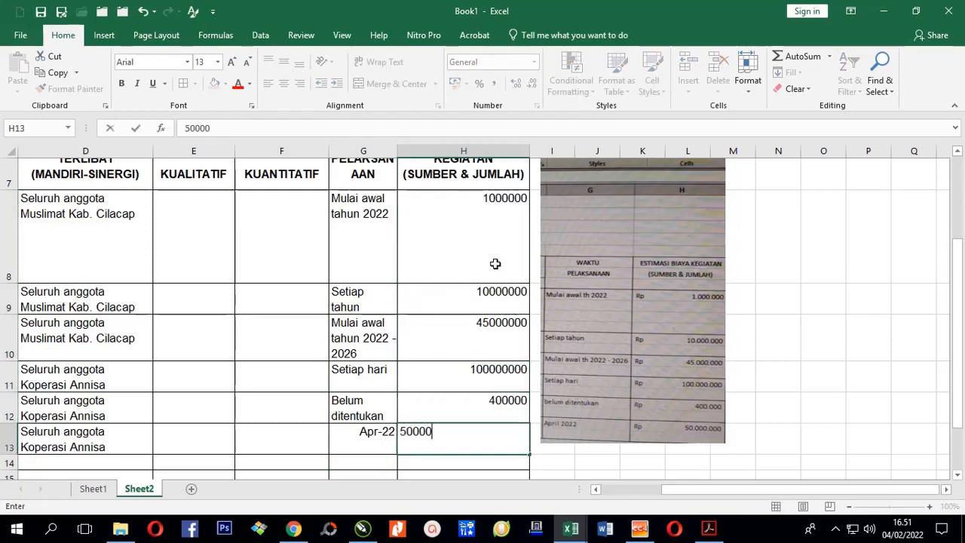
pyautogui.write('0')
# Step: Format the costs in H8:H13 as Accounting with the Rp symbol and no decimals
pyautogui.moveTo(484, 224); pyautogui.dragTo(460, 431)
pyautogui.click(537, 105)
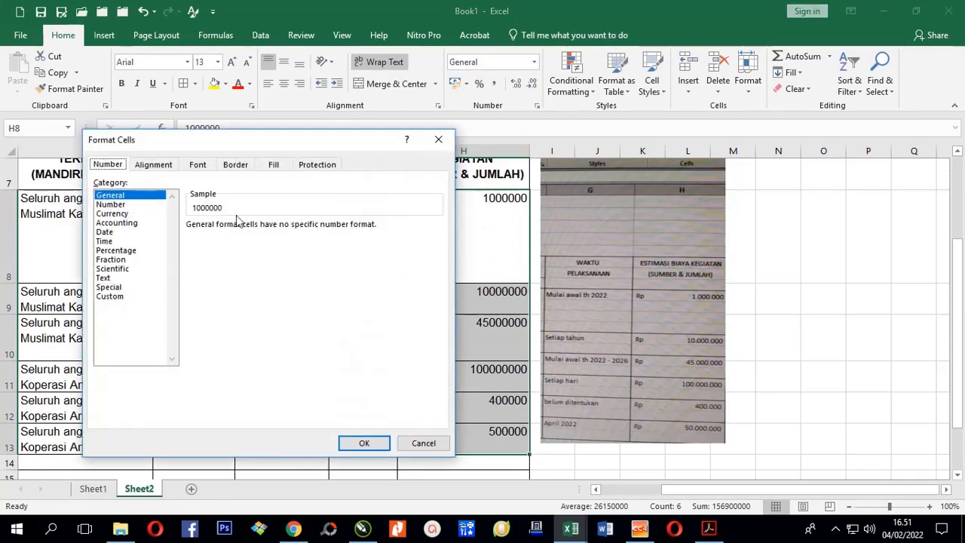
pyautogui.click(136, 220)
pyautogui.click(362, 441)
# Step: Adjust the page margins in the print preview to about 0.74 cm left and 0.64 cm right
pyautogui.hotkey('ctrl', 'p')
pyautogui.moveTo(908, 308); pyautogui.dragTo(915, 308)
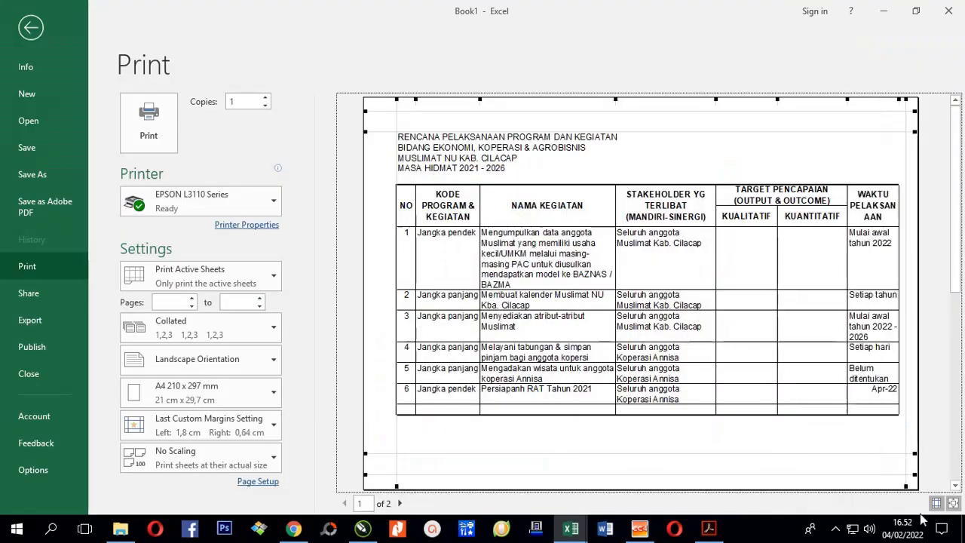
pyautogui.moveTo(392, 151); pyautogui.dragTo(376, 154)
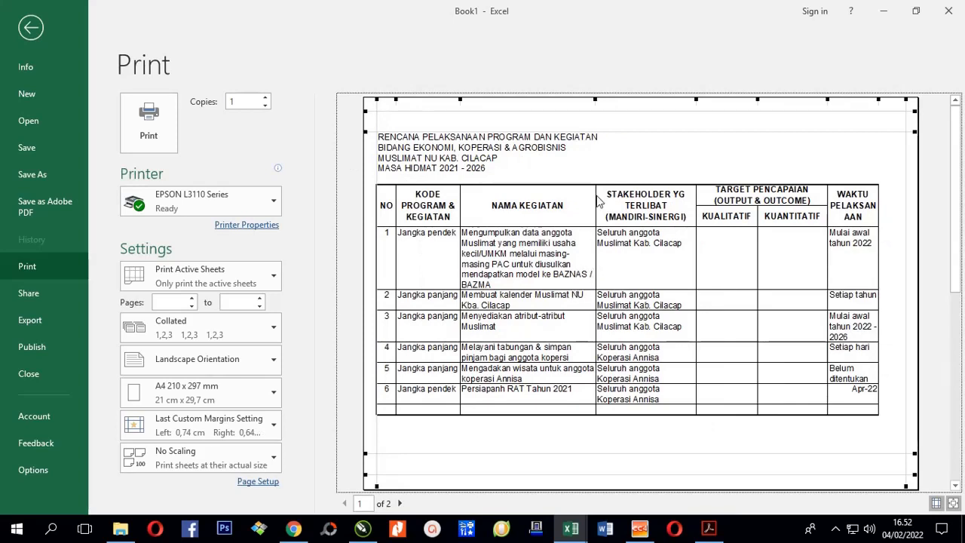
# Step: Narrow the NAMA KEGIATAN, STAKEHOLDER, KUALITATIF and KUANTITATIF columns slightly in the print preview, then return to the sheet
pyautogui.moveTo(595, 100); pyautogui.dragTo(591, 100)
pyautogui.moveTo(581, 102); pyautogui.dragTo(579, 114)
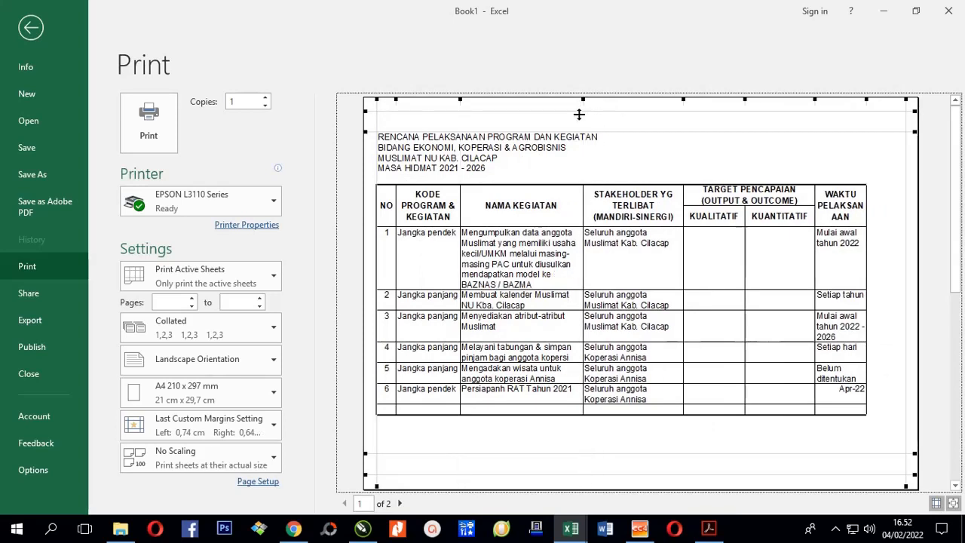
pyautogui.moveTo(683, 101); pyautogui.dragTo(678, 106)
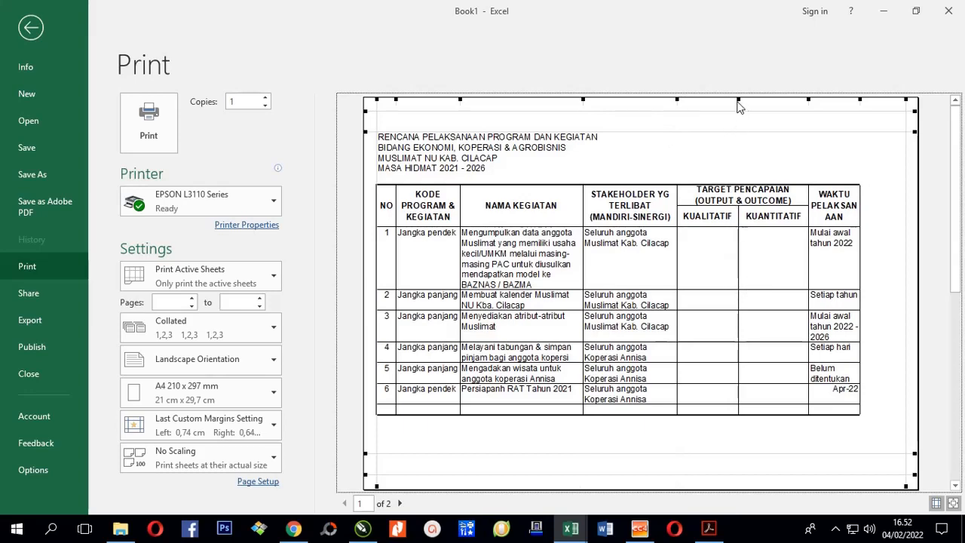
pyautogui.moveTo(739, 107); pyautogui.dragTo(735, 107)
pyautogui.moveTo(803, 99); pyautogui.dragTo(799, 101)
pyautogui.press('Escape')
# Step: Change the last line of the cost header in H6 to "(Sumber & Jml)" and narrow column H to fit
pyautogui.doubleClick(755, 218)
pyautogui.press('Right')
pyautogui.press('Right')
pyautogui.press('Right')
pyautogui.hotkey('ctrl', 'shift', 'Right')
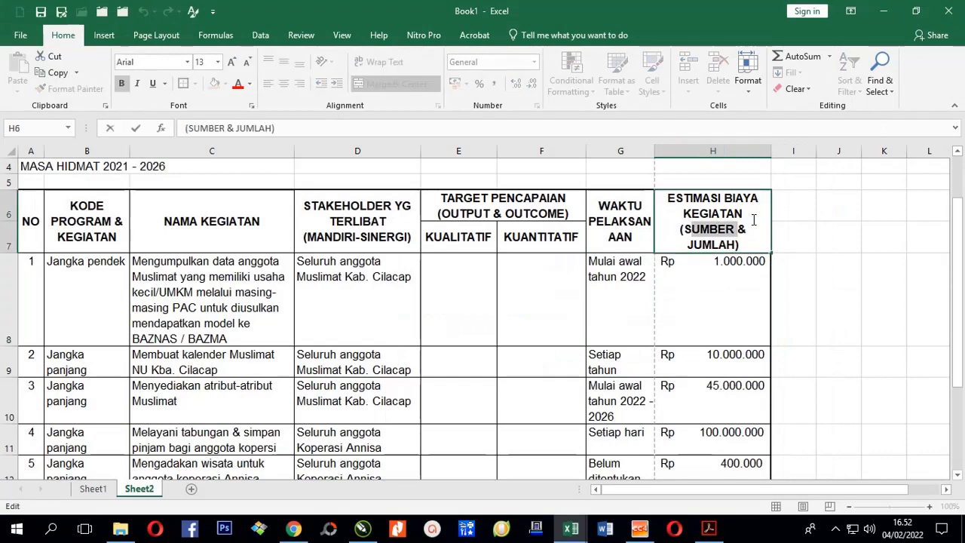
pyautogui.write('umber')
pyautogui.press('Right')
pyautogui.press('Right')
pyautogui.press('Right')
pyautogui.hotkey('ctrl', 'shift', 'Right')
pyautogui.write('ml)')
pyautogui.press('Return')
pyautogui.moveTo(771, 150); pyautogui.dragTo(757, 151)
# Step: Split the long word in the G6 header so it reads "WAKTU PELAK SANAAN"
pyautogui.click(637, 236)
pyautogui.doubleClick(628, 222)
pyautogui.press('Return')
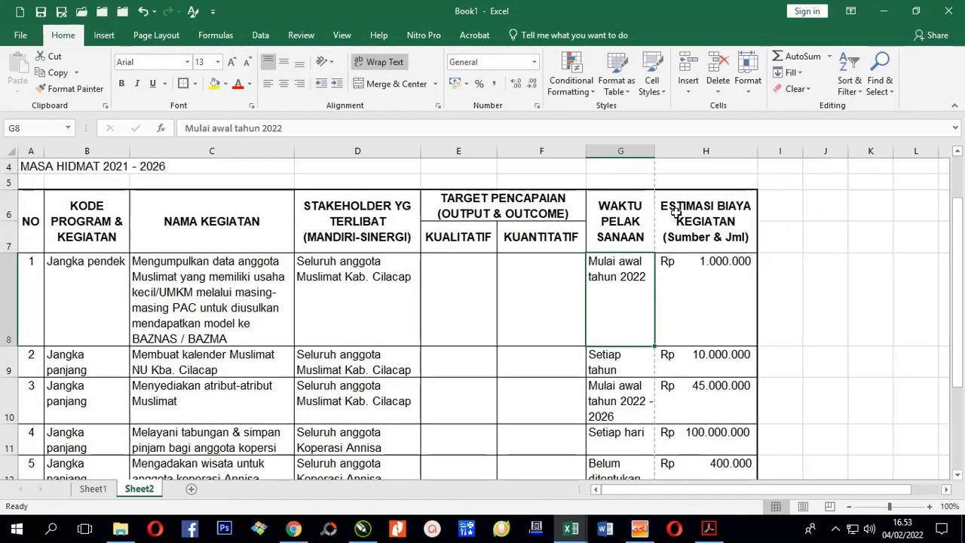
# Step: Narrow column B slightly so the KODE PROGRAM & KEGIATAN entries wrap onto two lines
pyautogui.scroll(-2, 114, 230)
pyautogui.scroll(2, 113, 230)
pyautogui.moveTo(130, 150); pyautogui.dragTo(124, 151)
pyautogui.scroll(-3, 351, 297)
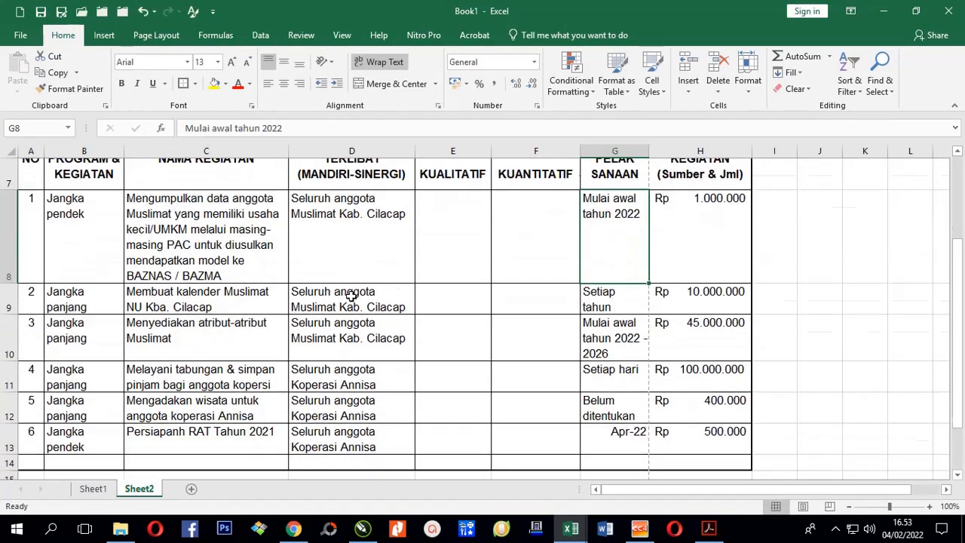
pyautogui.scroll(2, 453, 321)
# Step: In the print preview, narrow the STAKEHOLDER column and reduce the right page margin to about 0.31 cm
pyautogui.click(156, 35)
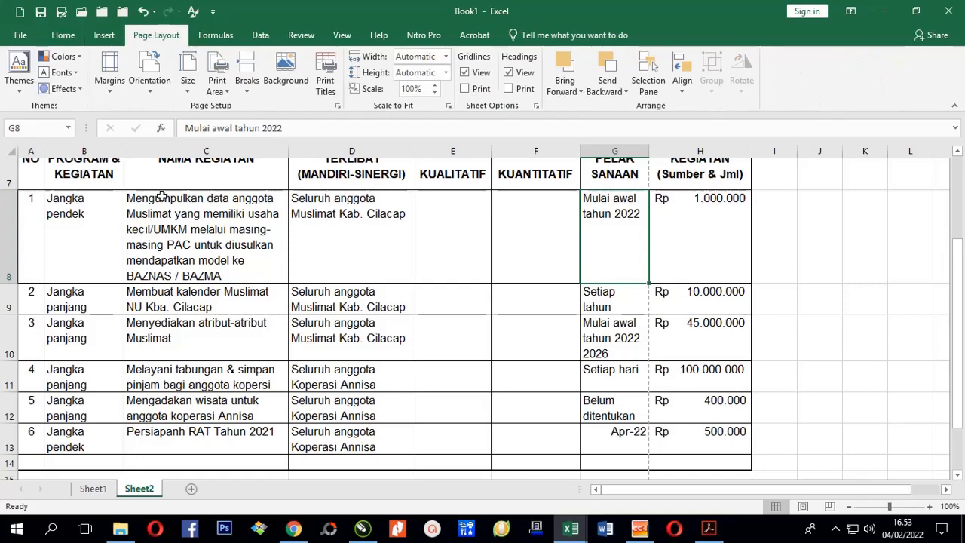
pyautogui.hotkey('ctrl', 'p')
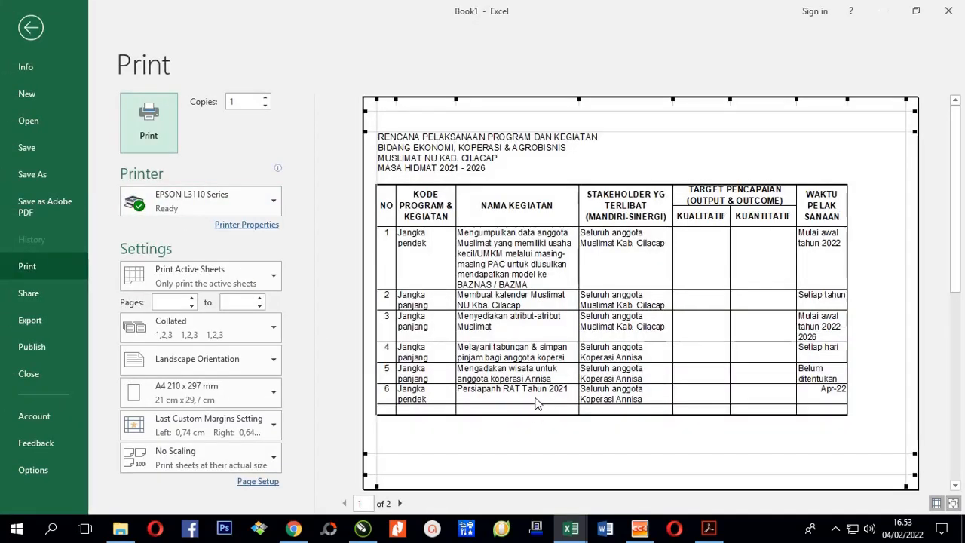
pyautogui.moveTo(674, 101); pyautogui.dragTo(668, 101)
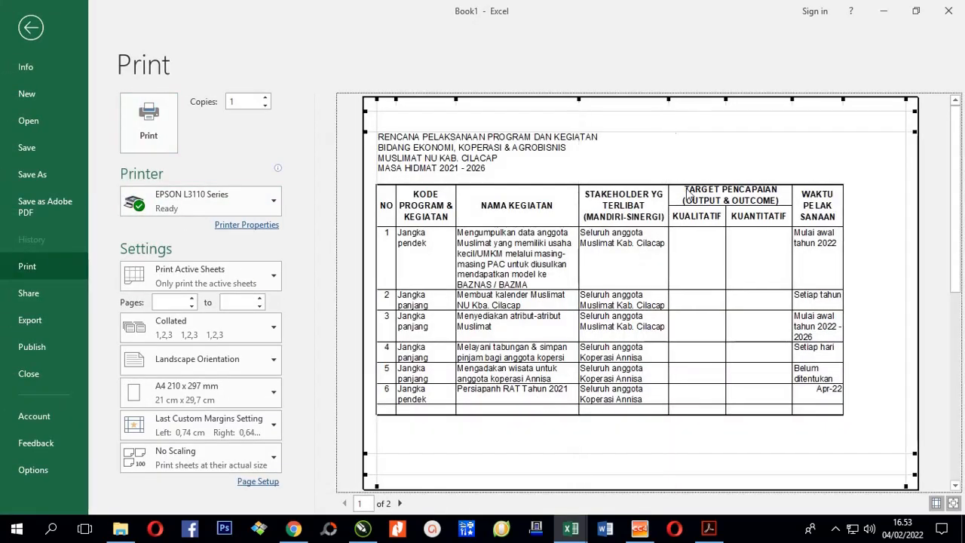
pyautogui.moveTo(905, 267); pyautogui.dragTo(918, 273)
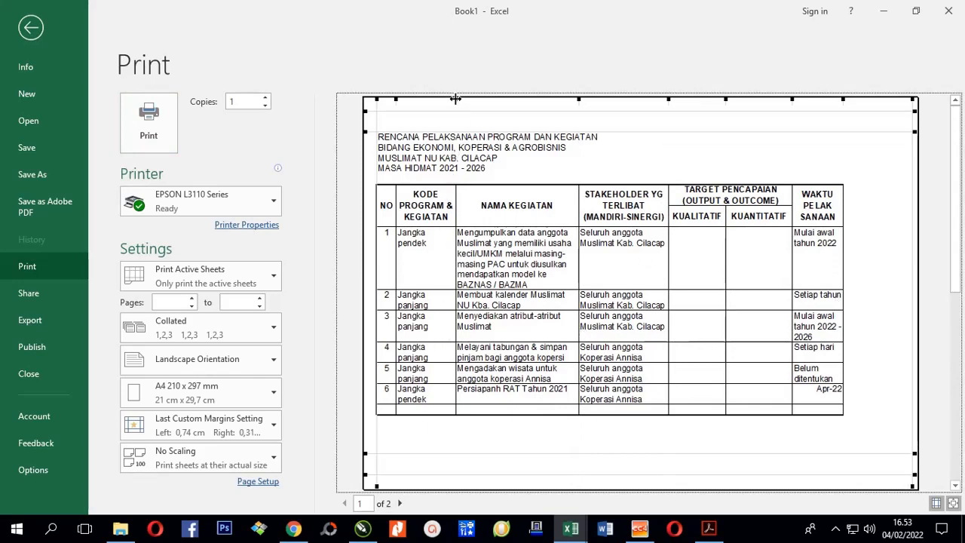
# Step: Narrow the KODE PROGRAM, NAMA KEGIATAN and KUALITATIF columns in the print preview until the whole table fits on one page
pyautogui.moveTo(456, 98); pyautogui.dragTo(453, 98)
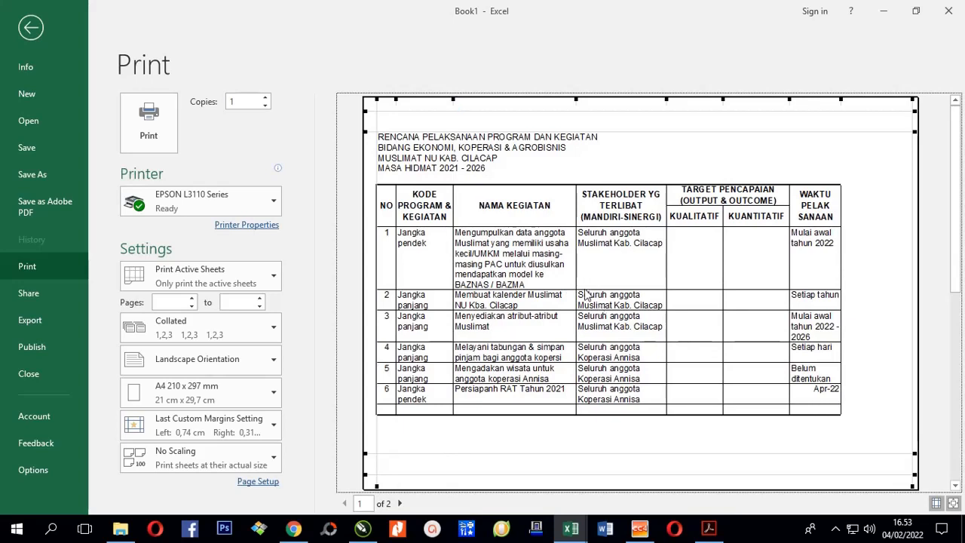
pyautogui.moveTo(576, 99); pyautogui.dragTo(572, 100)
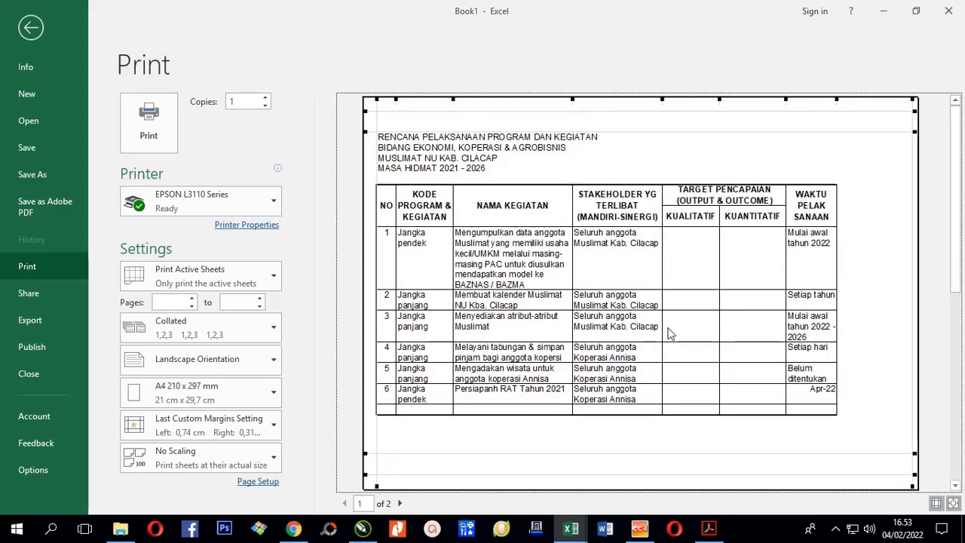
pyautogui.moveTo(720, 104); pyautogui.dragTo(715, 101)
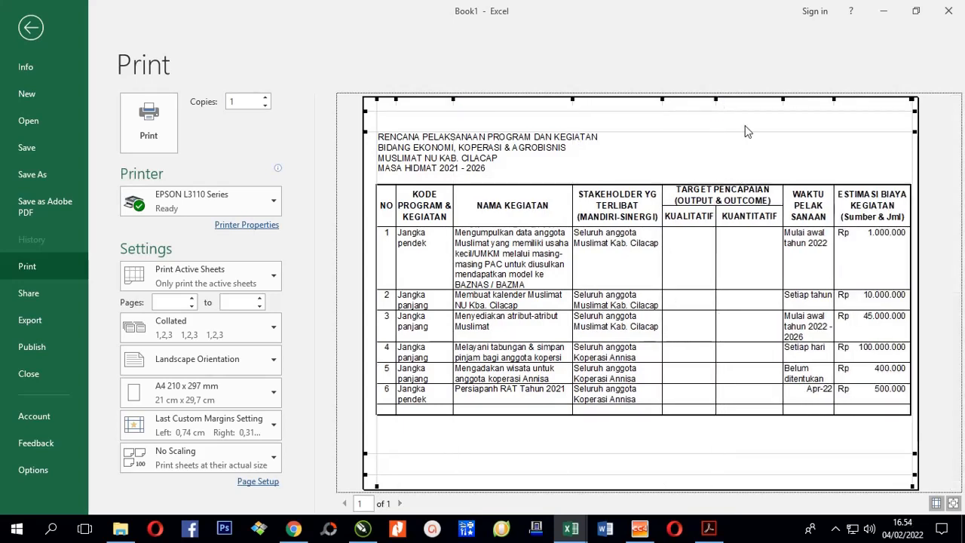
pyautogui.click(31, 27)
# Step: Select the title block A1:H4 across the full table width
pyautogui.moveTo(31, 168); pyautogui.dragTo(644, 220)
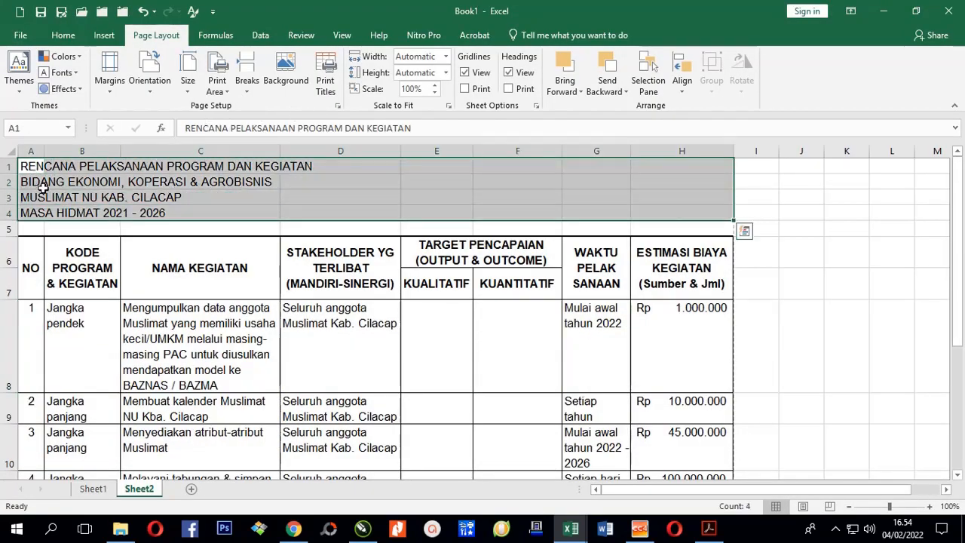
pyautogui.click(338, 106)
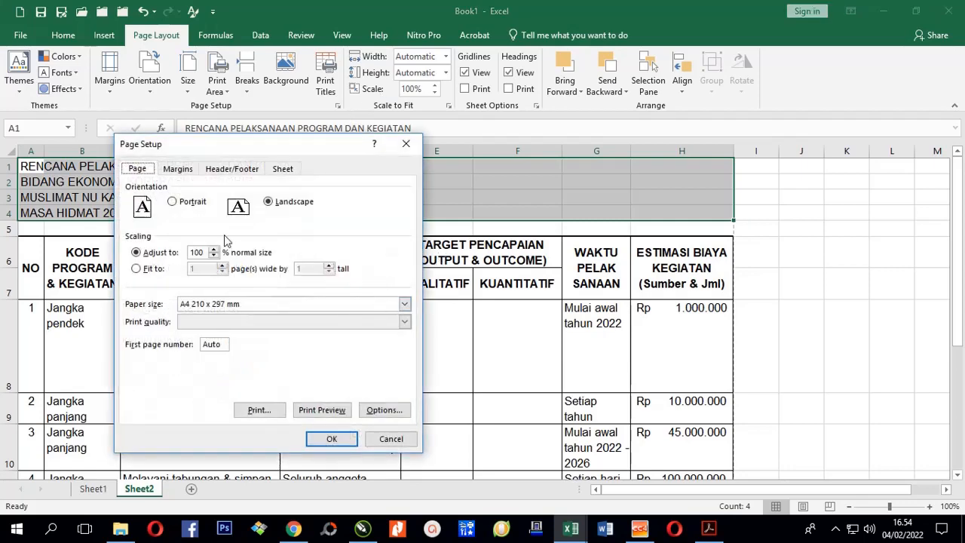
pyautogui.click(179, 169)
pyautogui.click(233, 169)
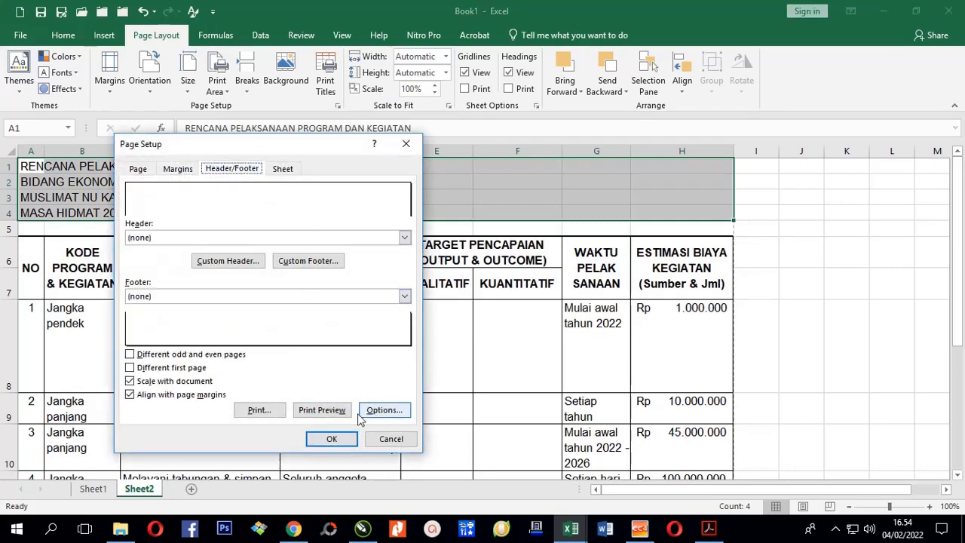
pyautogui.click(391, 439)
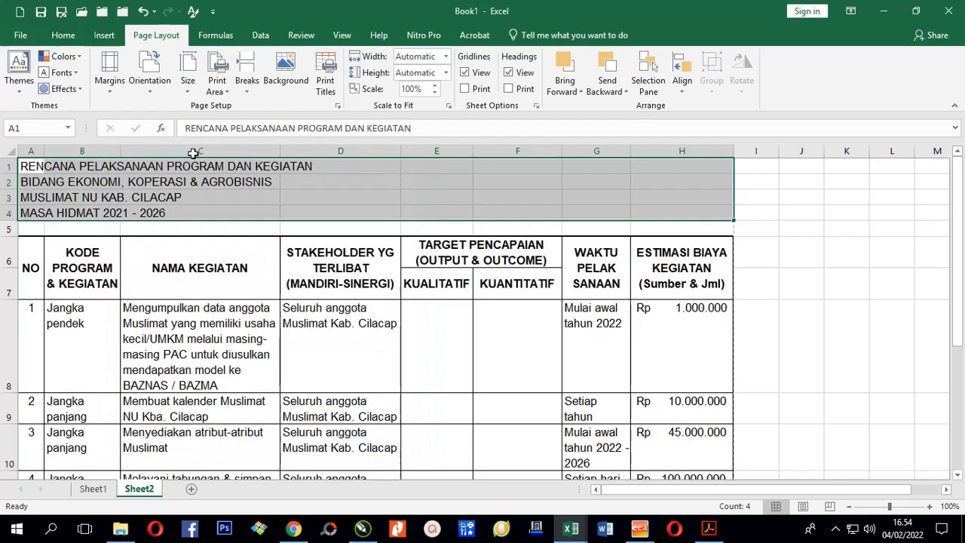
# Step: Set the horizontal alignment of the title rows A1:H4 to Center Across Selection
pyautogui.click(63, 35)
pyautogui.click(438, 106)
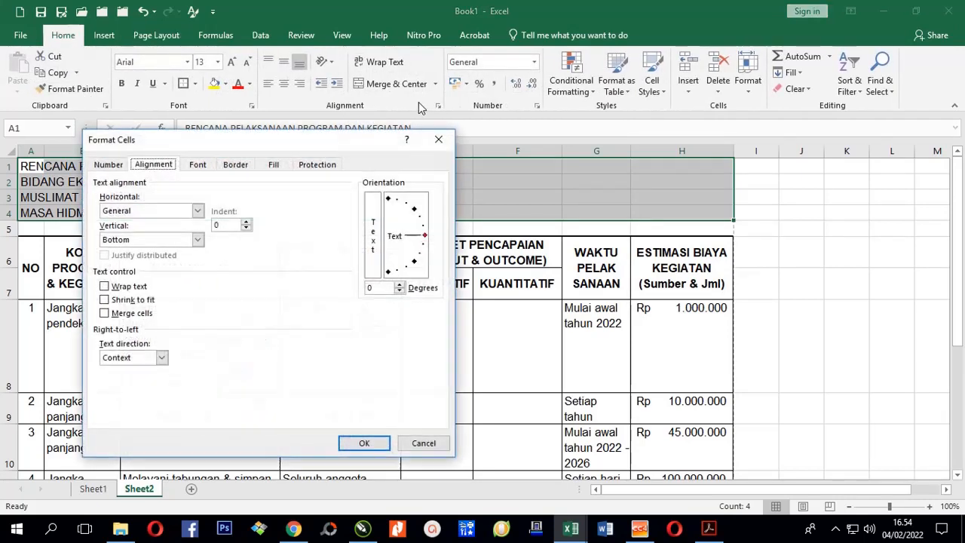
pyautogui.click(199, 212)
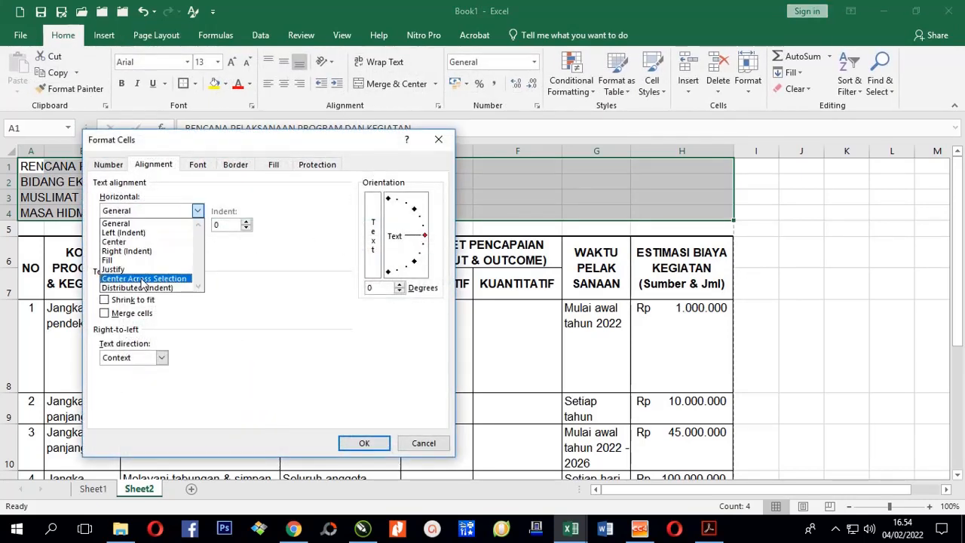
pyautogui.click(143, 278)
pyautogui.click(362, 445)
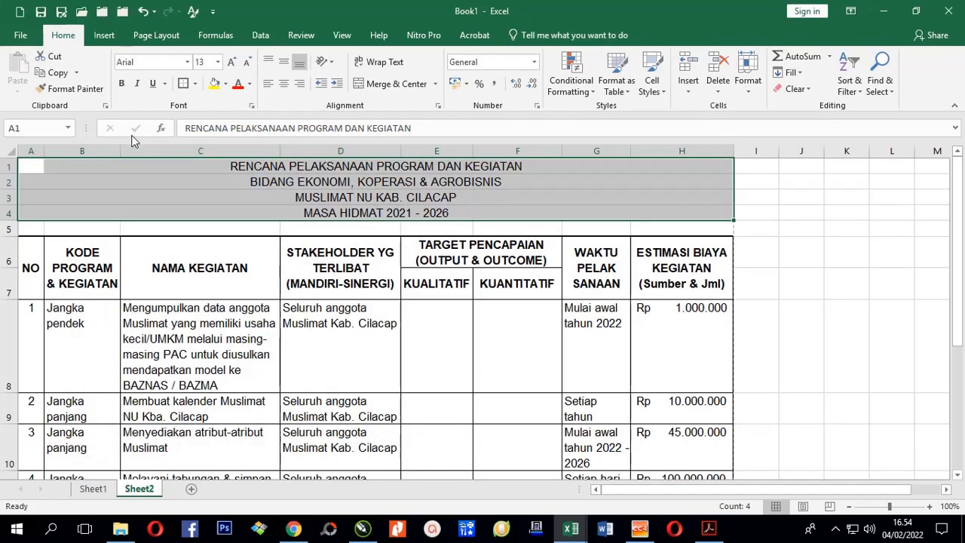
# Step: Format the title rows A1:H4 as bold, size 16, in the Algerian font
pyautogui.click(122, 83)
pyautogui.click(202, 63)
pyautogui.write('1')
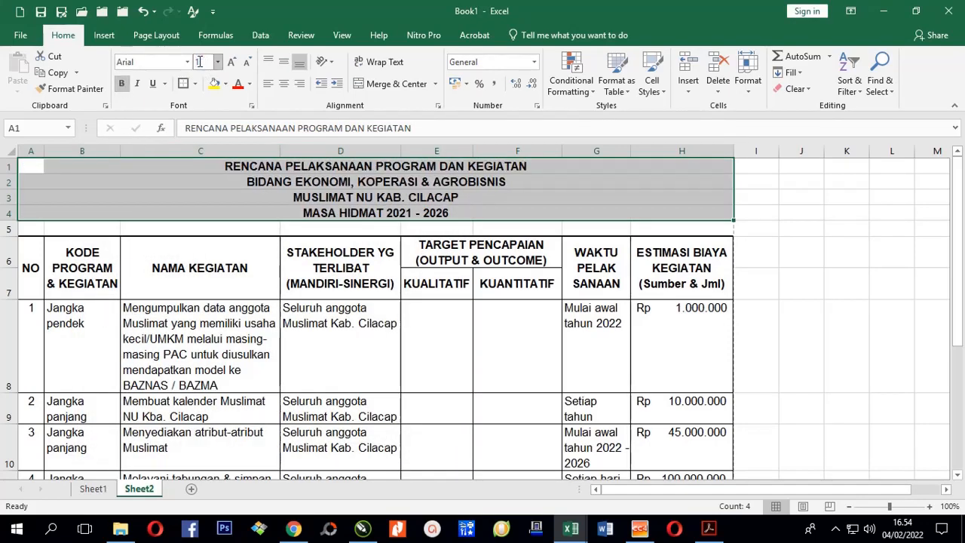
pyautogui.write('6')
pyautogui.press('Return')
pyautogui.click(187, 62)
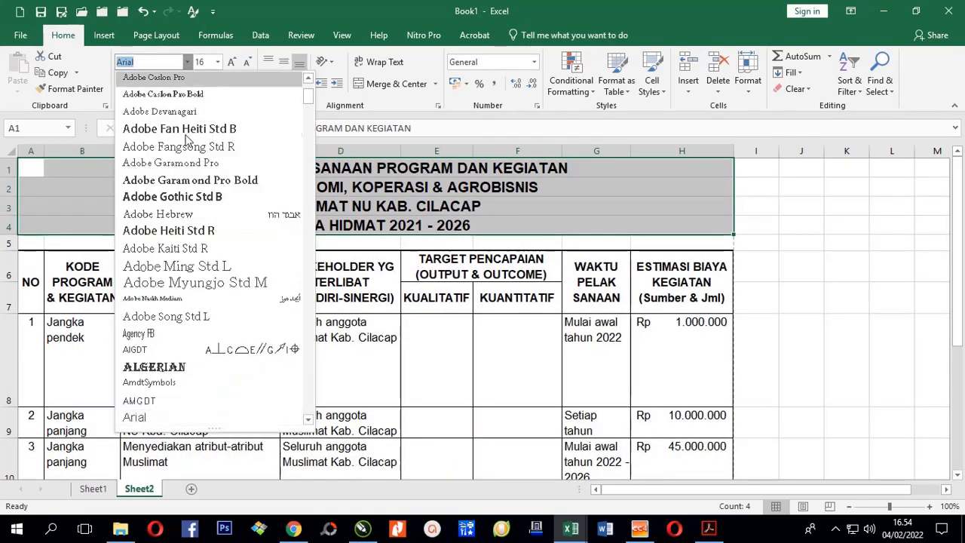
pyautogui.click(189, 367)
pyautogui.click(434, 364)
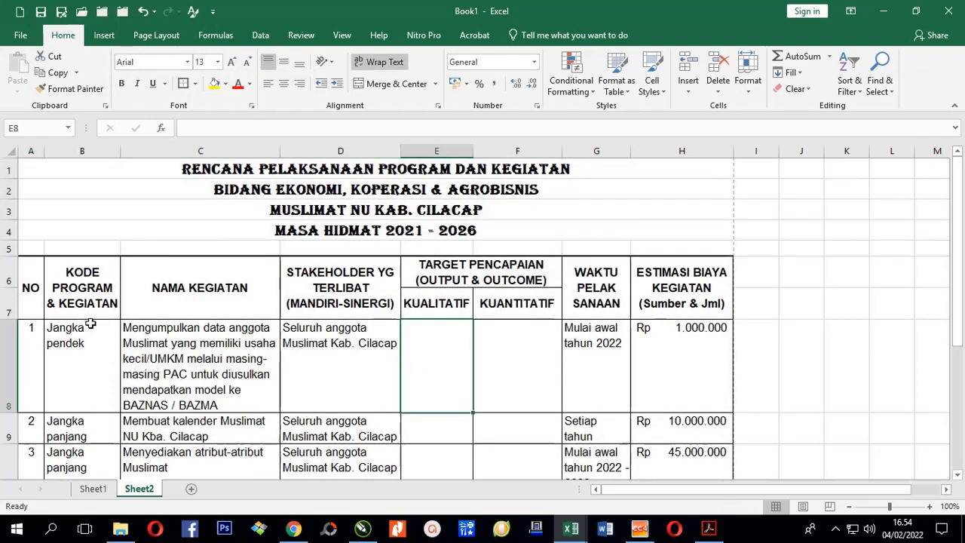
# Step: Apply a bottom double border to the table header A6:H7
pyautogui.moveTo(31, 294); pyautogui.dragTo(663, 301)
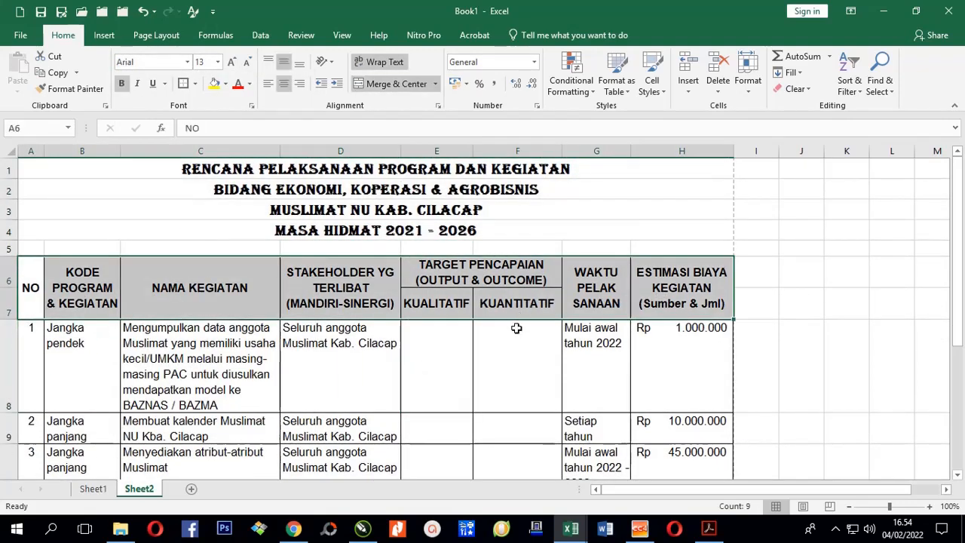
pyautogui.click(194, 83)
pyautogui.click(226, 254)
pyautogui.click(510, 362)
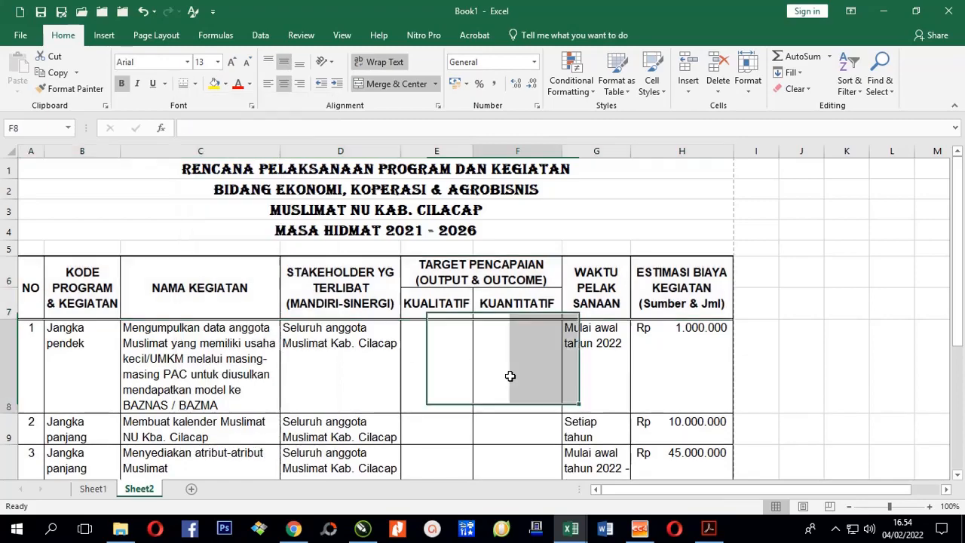
# Step: Check the layout of the finished second plan in the print preview
pyautogui.scroll(-4, 417, 280)
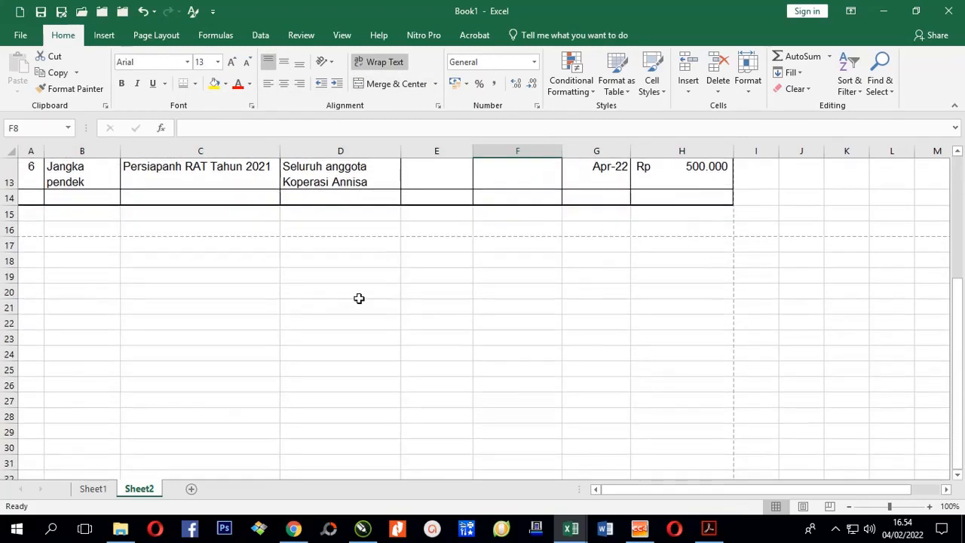
pyautogui.hotkey('ctrl', 'p')
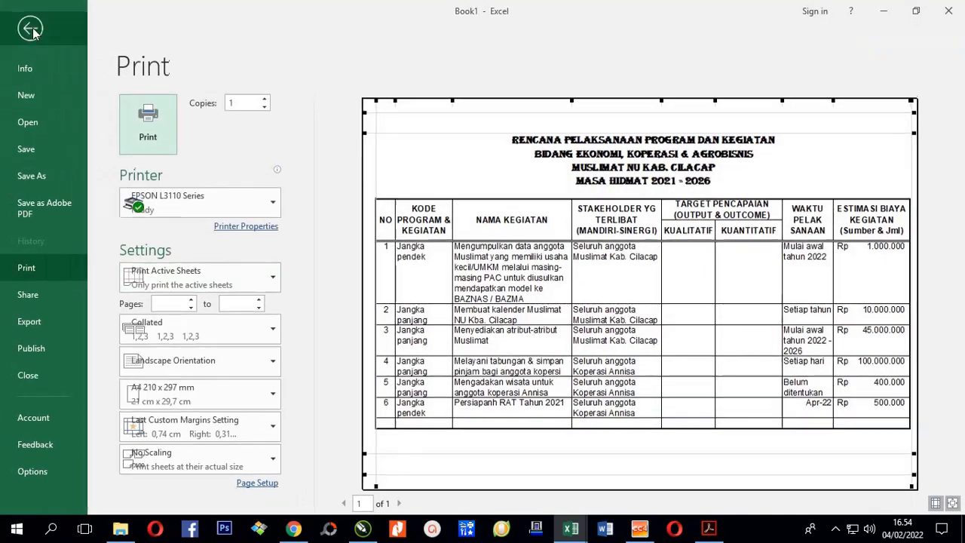
pyautogui.press('Escape')
# Step: Delete the reference photo lying over the table on Sheet1
pyautogui.click(93, 488)
pyautogui.click(498, 324)
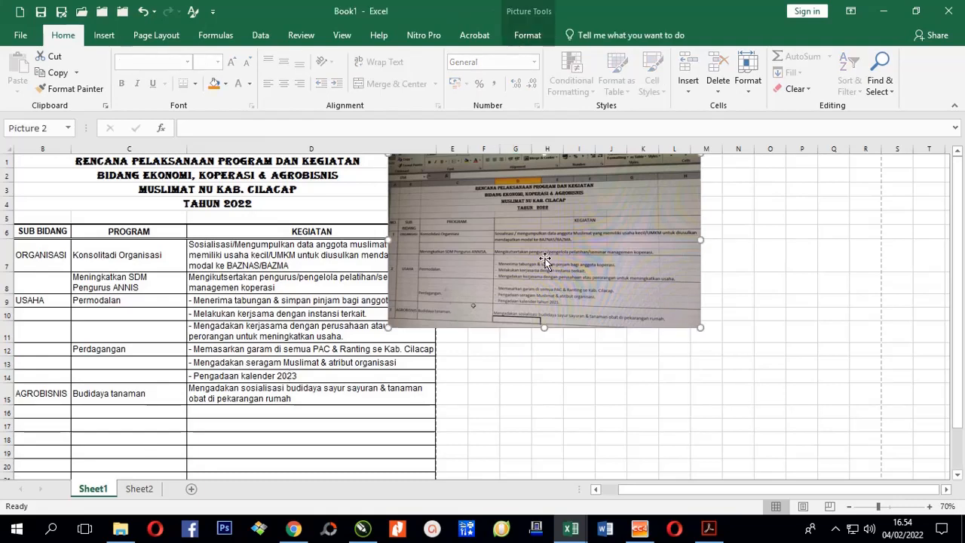
pyautogui.press('Delete')
# Step: In Sheet1's print preview, widen the KEGIATAN column and set the right page margin to about 1.04 cm
pyautogui.hotkey('ctrl', 'p')
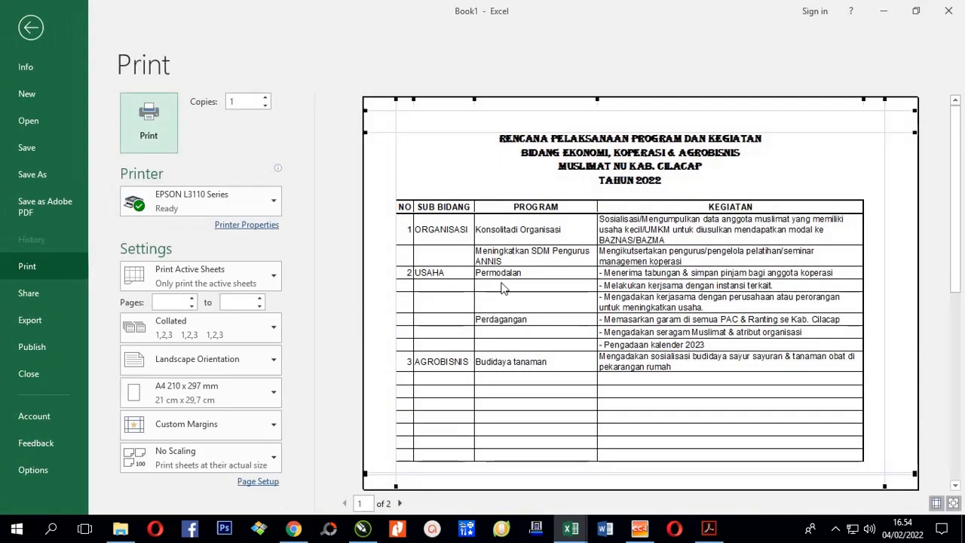
pyautogui.moveTo(865, 100); pyautogui.dragTo(880, 102)
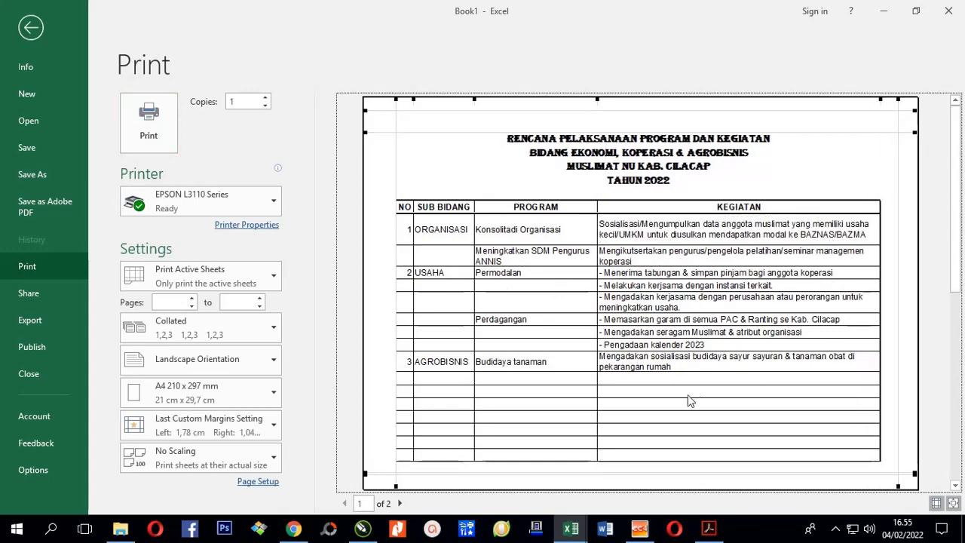
pyautogui.scroll(-1, 686, 401)
pyautogui.click(9, 38)
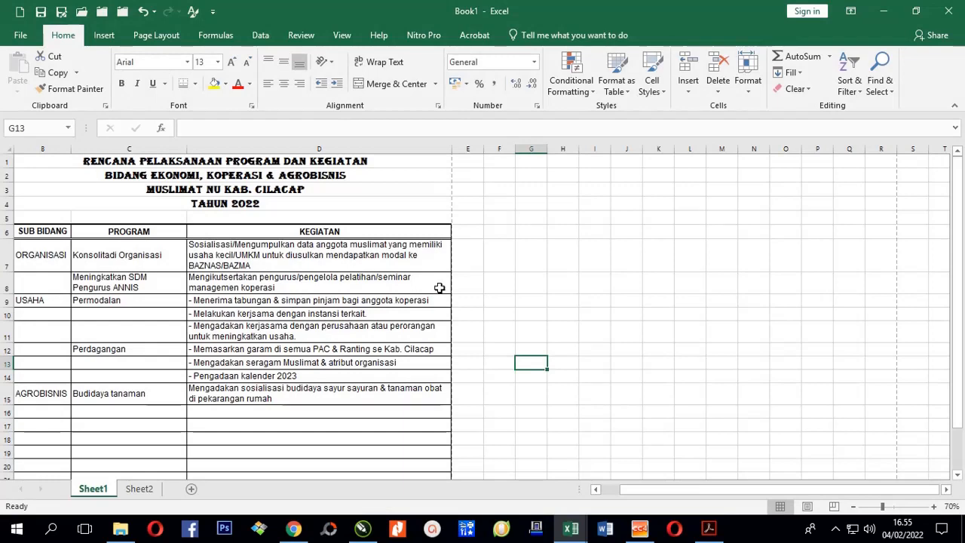
# Step: Set the empty column E to font size 22 to make the table rows taller, and check the result in the print preview
pyautogui.click(467, 148)
pyautogui.click(207, 62)
pyautogui.write('22')
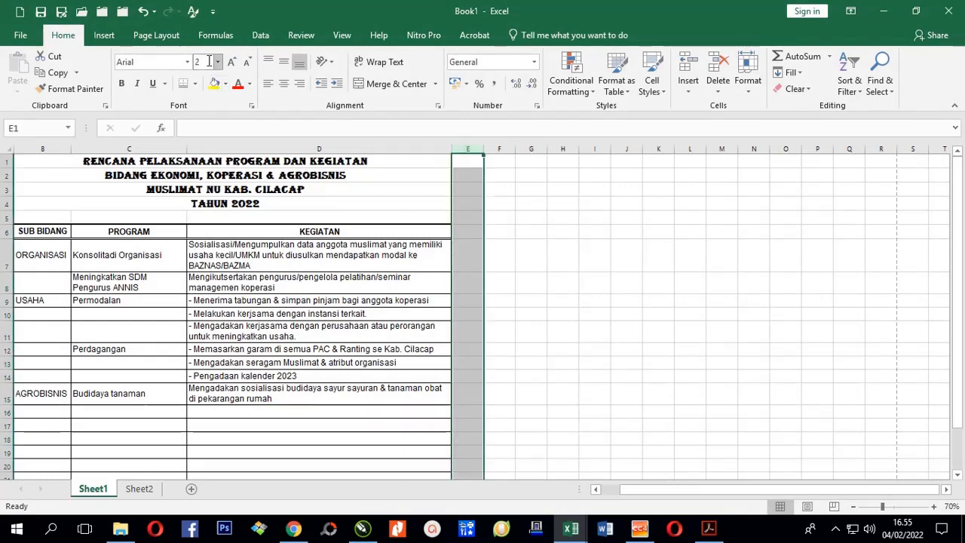
pyautogui.press('Return')
pyautogui.click(219, 277)
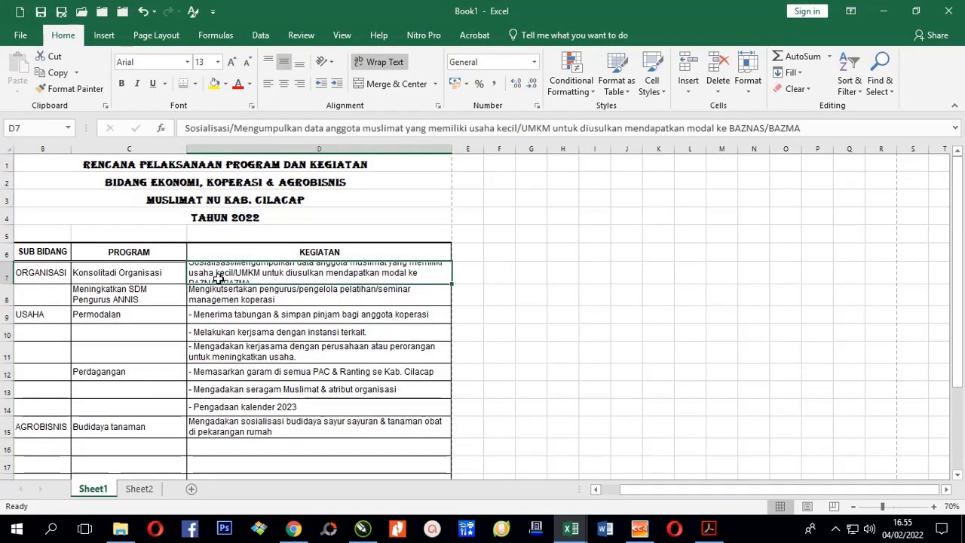
pyautogui.hotkey('ctrl', 'p')
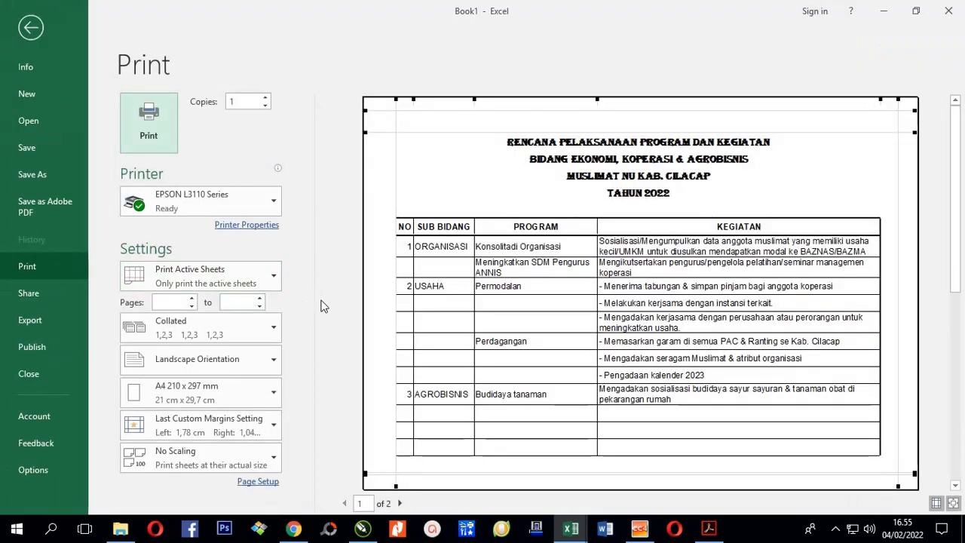
pyautogui.click(31, 27)
# Step: Delete the surplus empty table rows from row 17 down, leaving one blank row below the AGROBISNIS entry
pyautogui.scroll(-3, 455, 289)
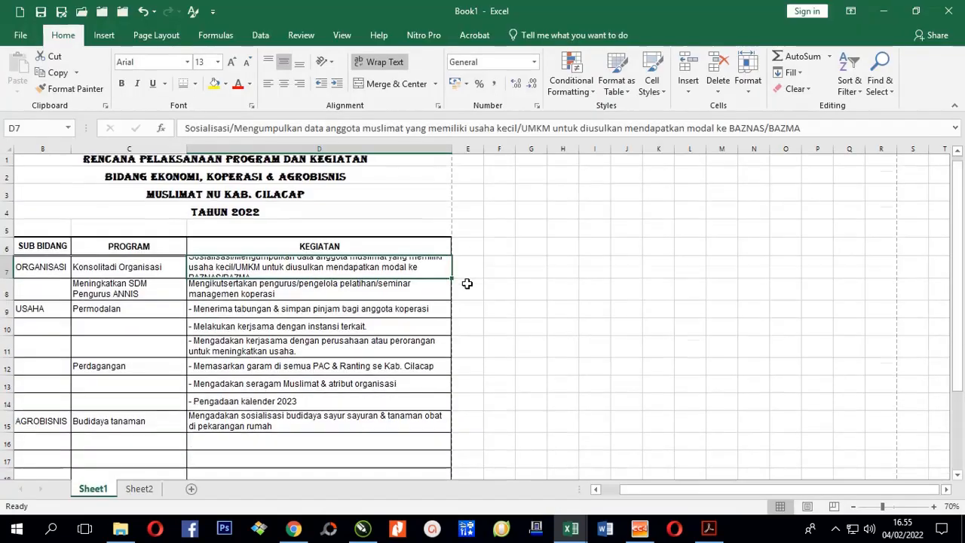
pyautogui.moveTo(254, 288); pyautogui.dragTo(250, 377)
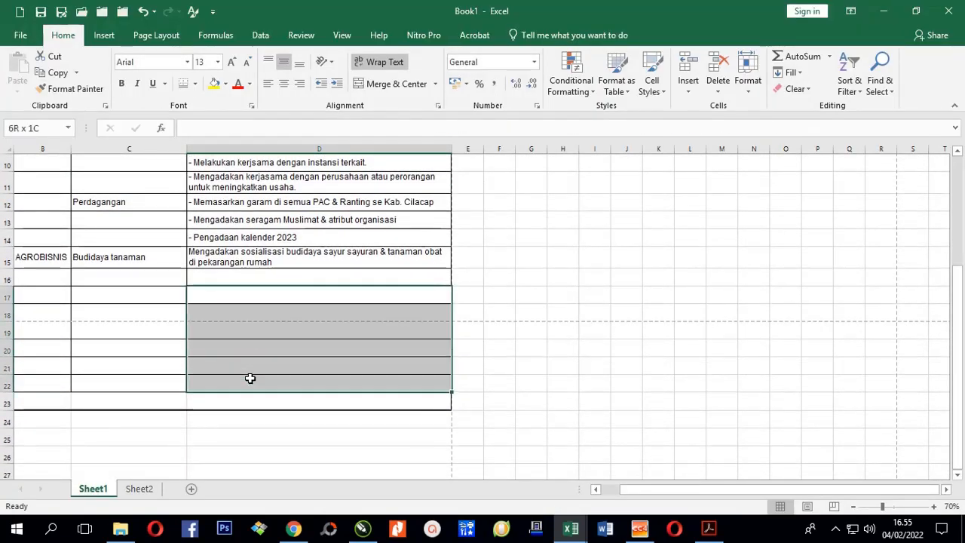
pyautogui.hotkey('ctrl', '-')
pyautogui.press('r')
pyautogui.press('Return')
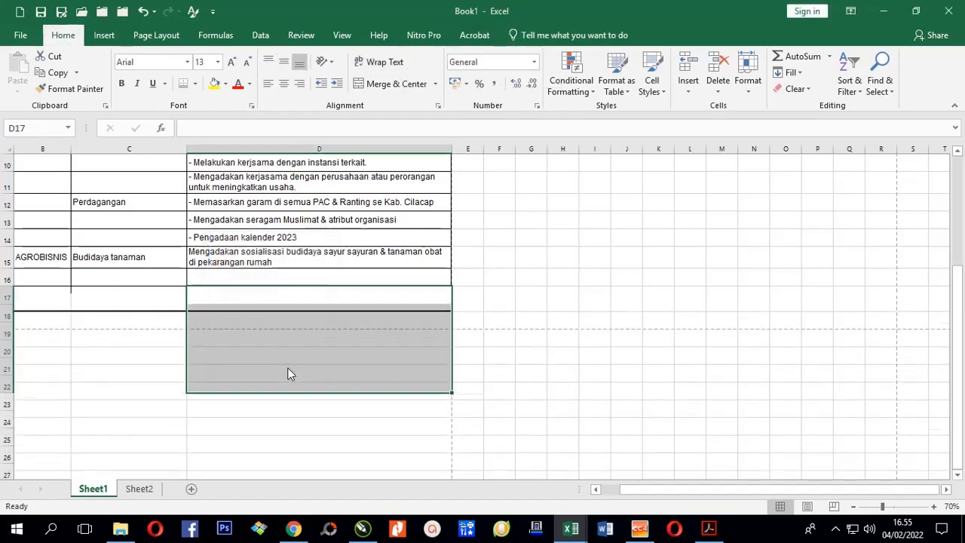
pyautogui.click(261, 377)
pyautogui.click(58, 295)
pyautogui.press('Left')
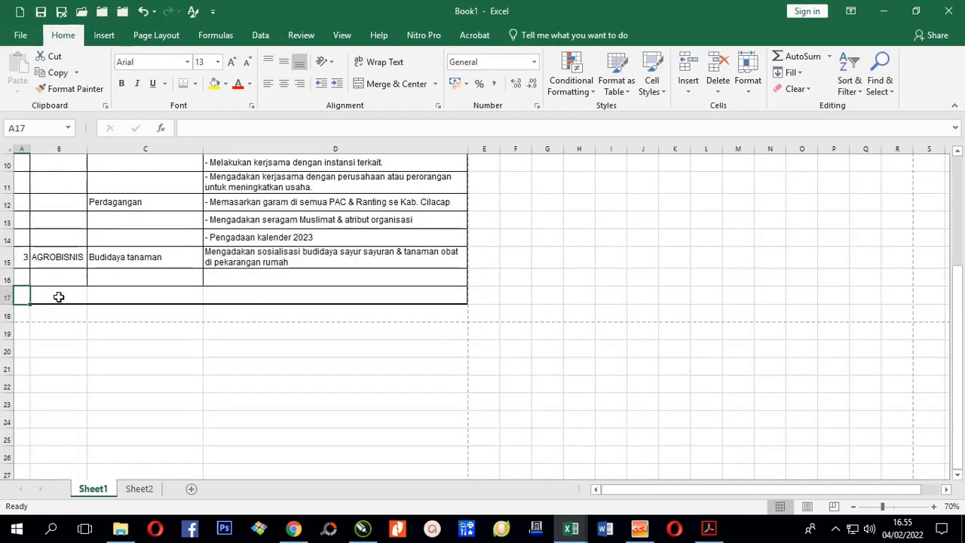
pyautogui.hotkey('ctrl', '-')
pyautogui.press('Return')
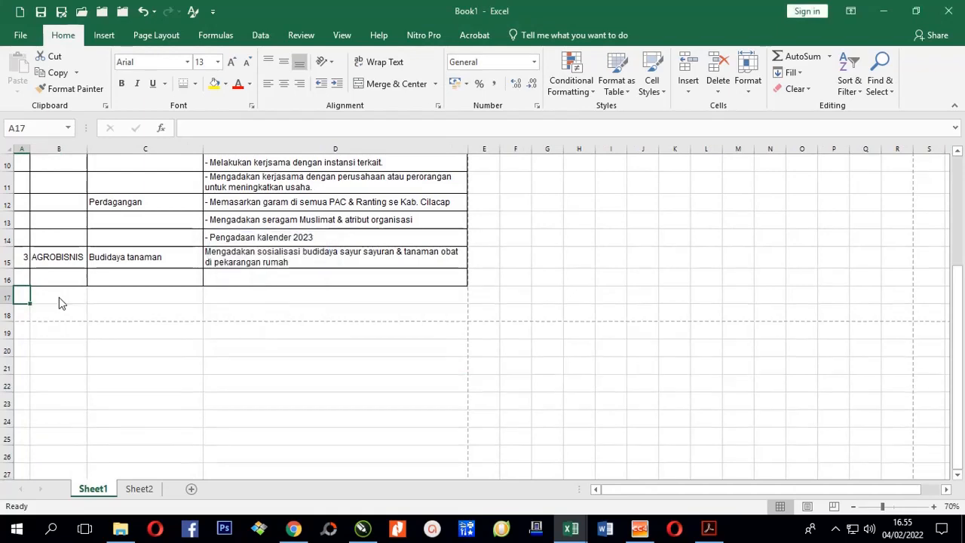
# Step: Apply a thick outside border around the shortened table A6:D16
pyautogui.scroll(3, 59, 297)
pyautogui.click(29, 255)
pyautogui.scroll(-4, 319, 284)
pyautogui.scroll(1, 411, 276)
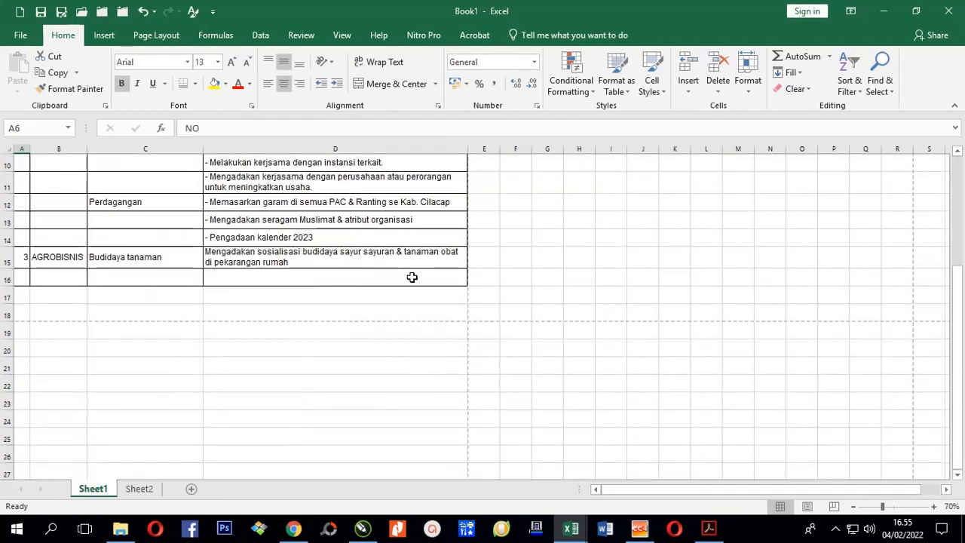
pyautogui.keyDown('shift'); pyautogui.click(411, 279); pyautogui.keyUp('shift')
pyautogui.click(199, 88)
pyautogui.click(226, 235)
pyautogui.scroll(3, 468, 317)
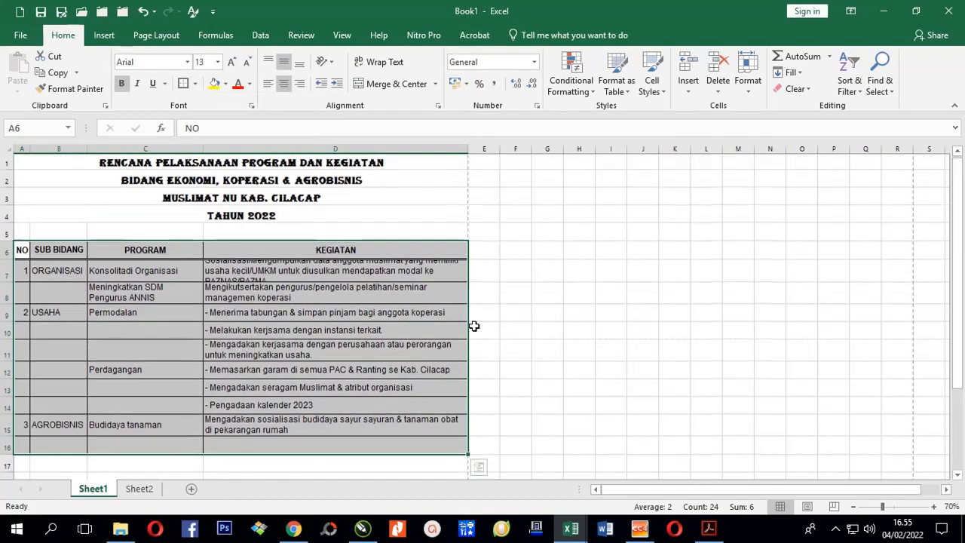
# Step: Make row 7 slightly taller and widen the KEGIATAN column a little more in the print preview
pyautogui.click(472, 325)
pyautogui.moveTo(15, 285); pyautogui.dragTo(15, 293)
pyautogui.hotkey('ctrl', 'p')
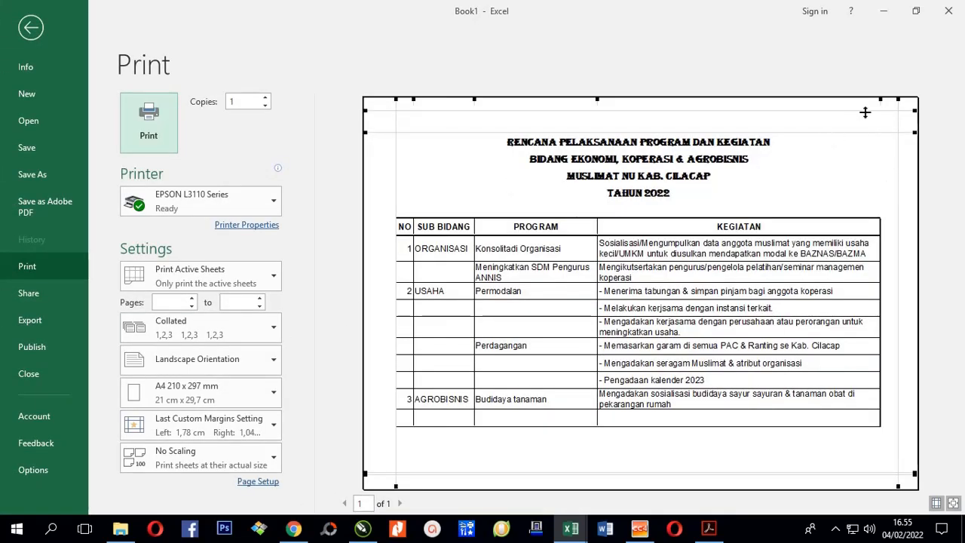
pyautogui.moveTo(882, 101); pyautogui.dragTo(888, 102)
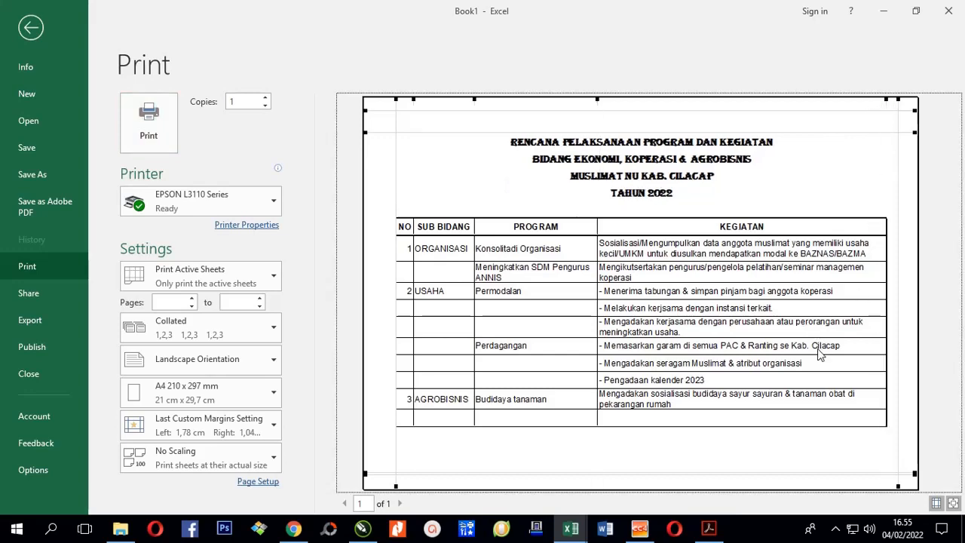
pyautogui.click(29, 32)
# Step: Center the numbers in the NO column, cells A7:A16
pyautogui.moveTo(23, 276); pyautogui.dragTo(23, 454)
pyautogui.click(283, 83)
pyautogui.click(581, 277)
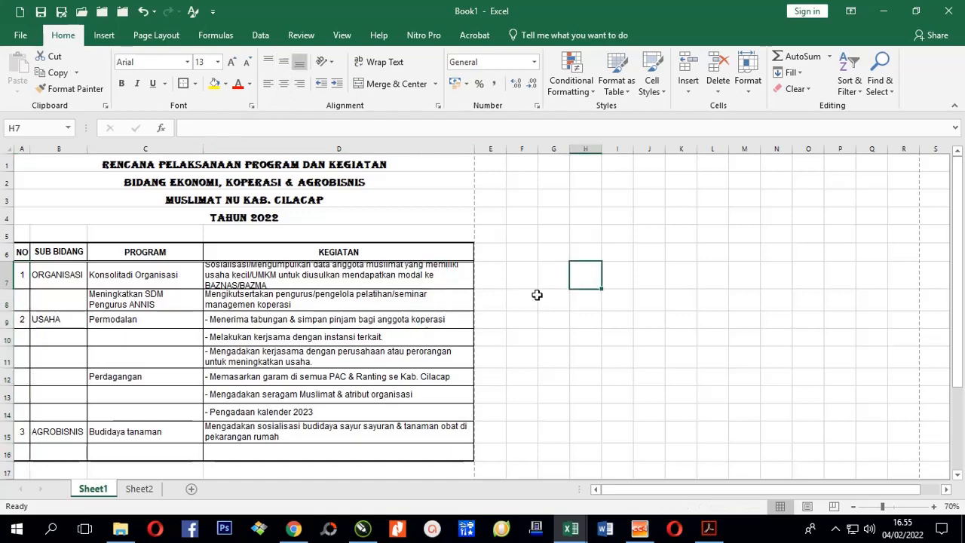
# Step: Start saving the workbook to a browsed location and name the file Rencana Program Kegiatan
pyautogui.click(41, 12)
pyautogui.click(175, 264)
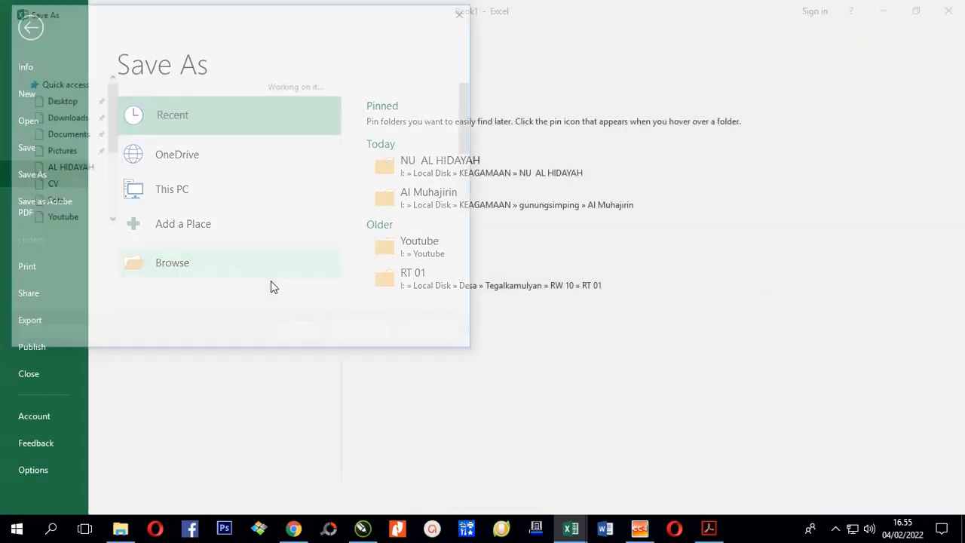
pyautogui.write('Rencana Program')
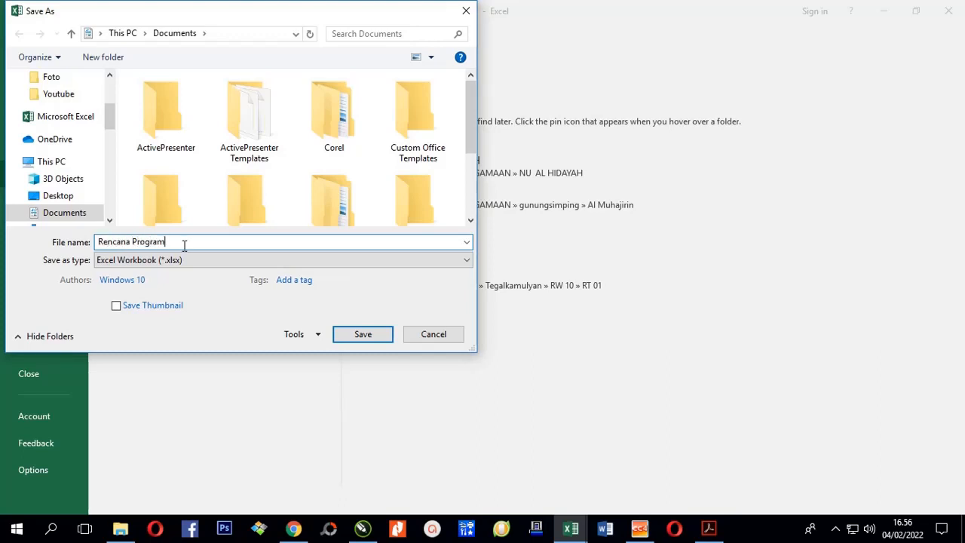
pyautogui.write('Kegiatan')
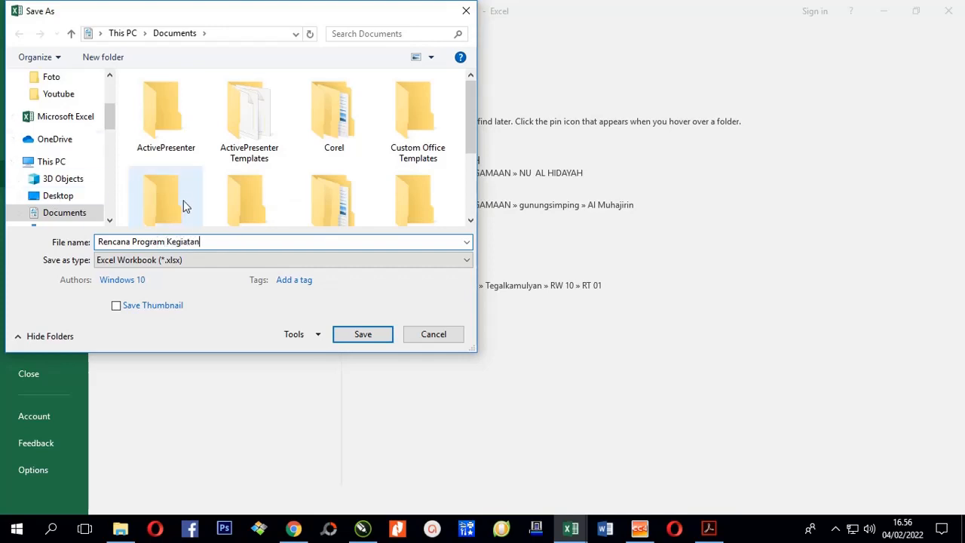
# Step: Save the workbook in the folder NU AL HIDAYAH under KEAGAMAAN in Local Disk on drive I
pyautogui.click(76, 196)
pyautogui.scroll(-5, 75, 196)
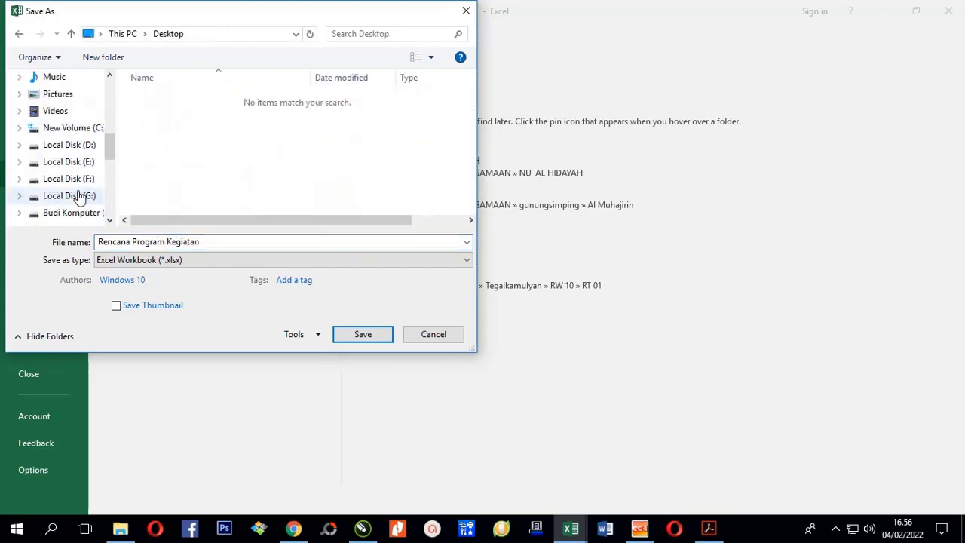
pyautogui.scroll(-3, 81, 197)
pyautogui.click(79, 195)
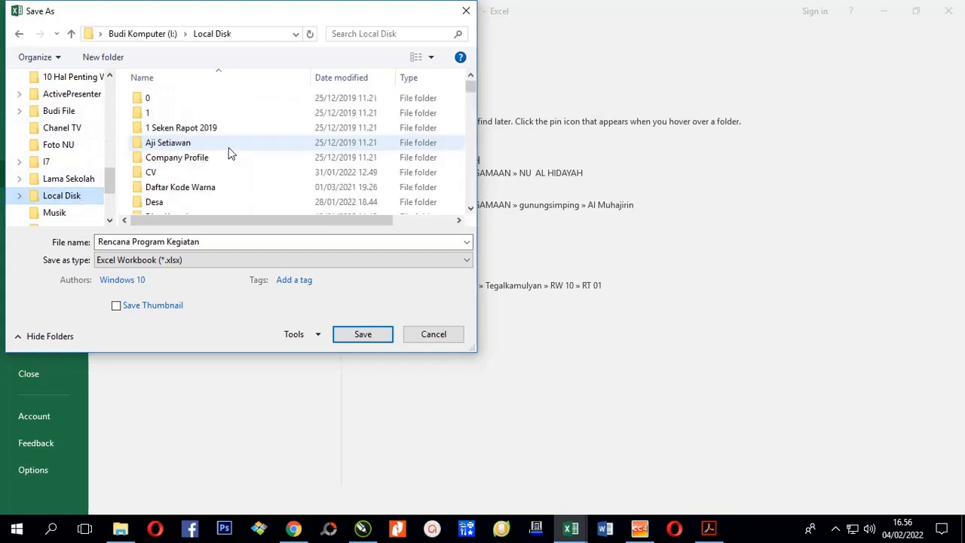
pyautogui.click(210, 158)
pyautogui.scroll(-10, 209, 158)
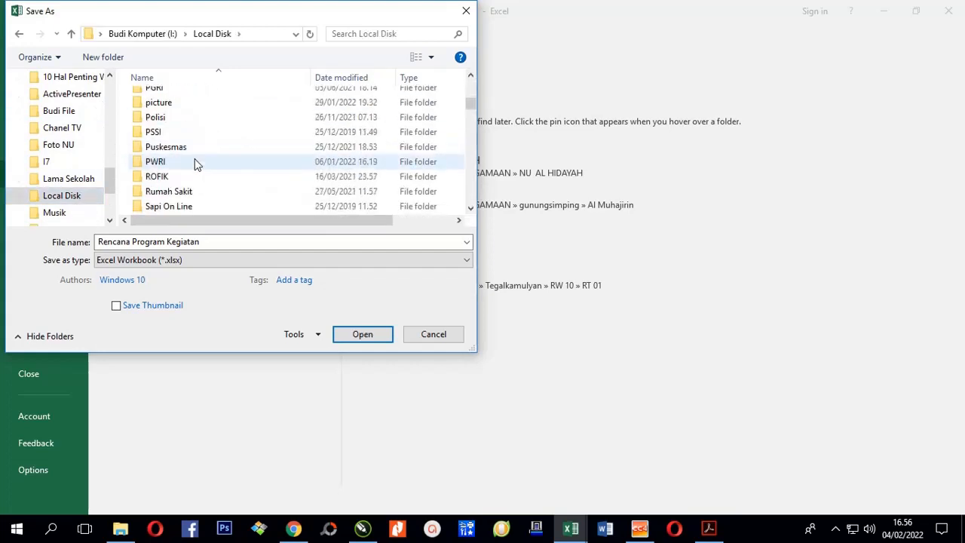
pyautogui.scroll(9, 193, 170)
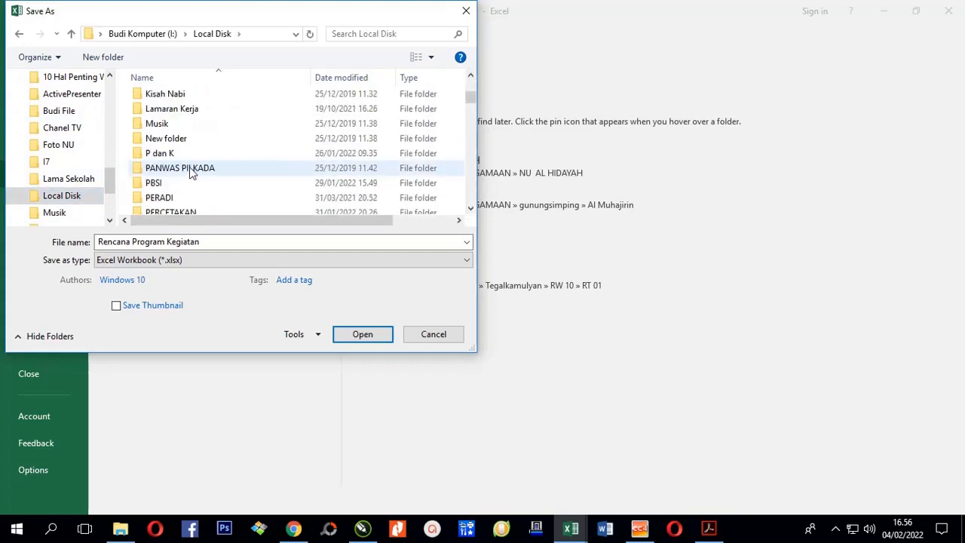
pyautogui.doubleClick(171, 154)
pyautogui.scroll(-1, 207, 168)
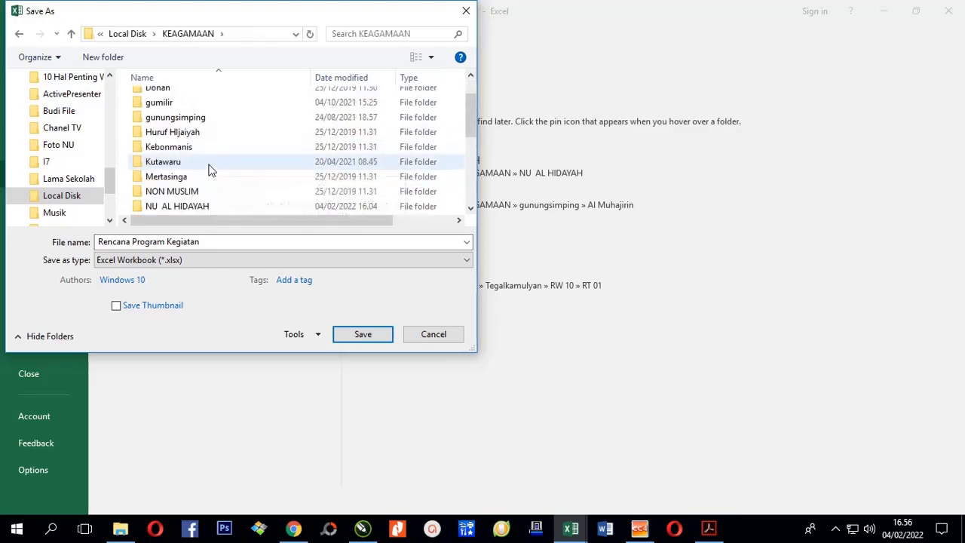
pyautogui.doubleClick(190, 206)
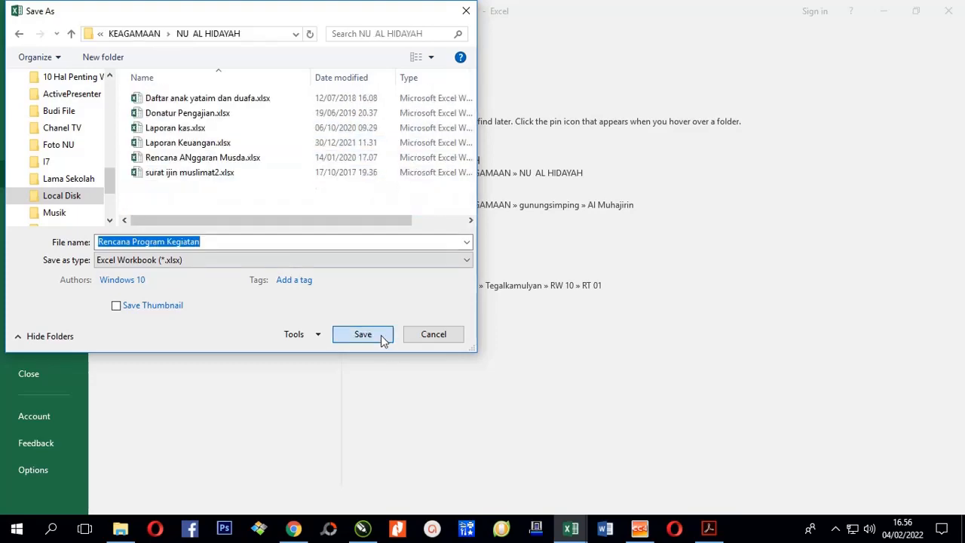
pyautogui.click(381, 337)
# Step: Print Sheet1 and Sheet2 on the EPSON L3110 Series printer
pyautogui.hotkey('ctrl', 'p')
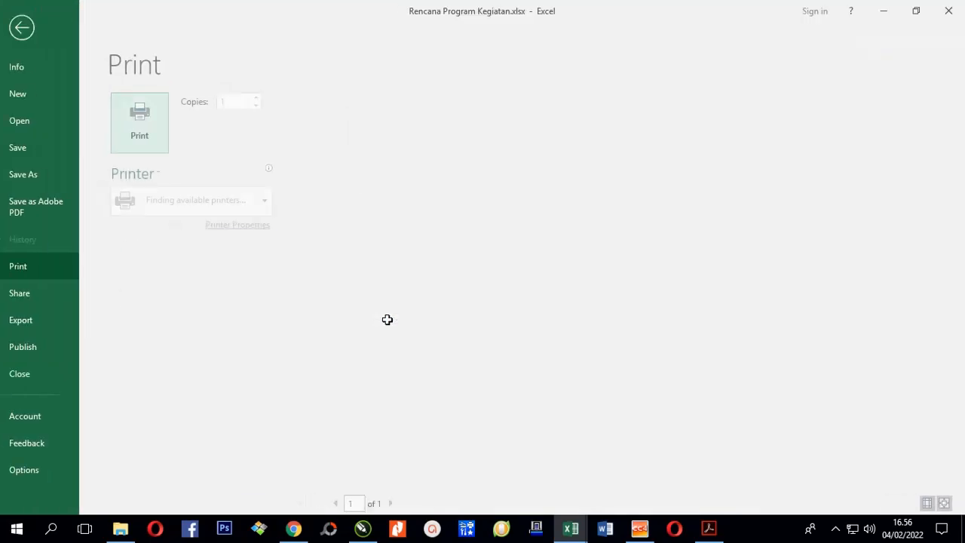
pyautogui.click(169, 121)
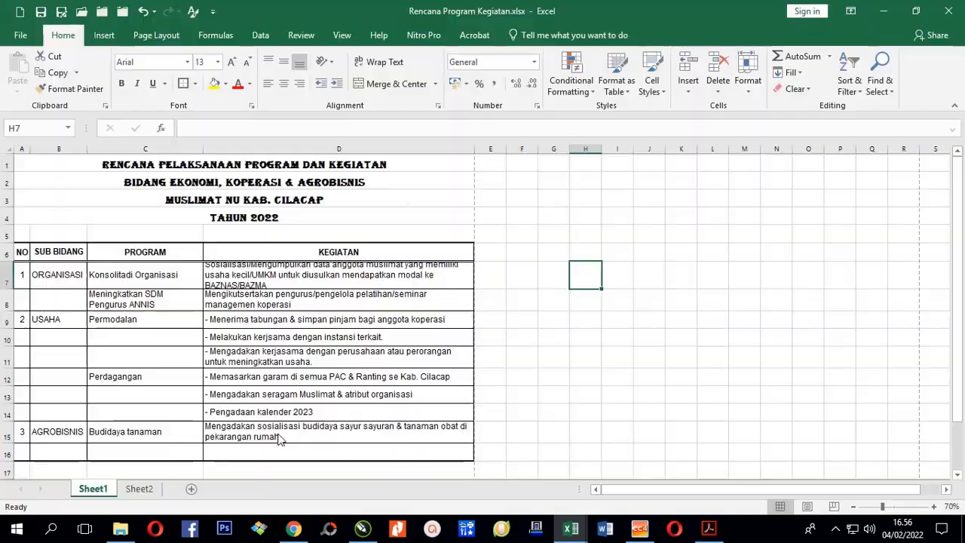
pyautogui.click(136, 488)
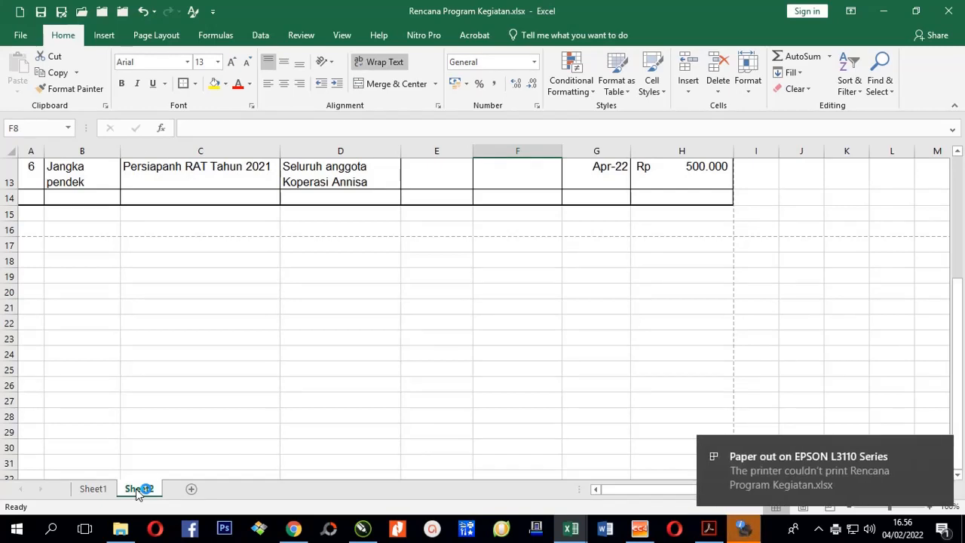
pyautogui.scroll(4, 228, 401)
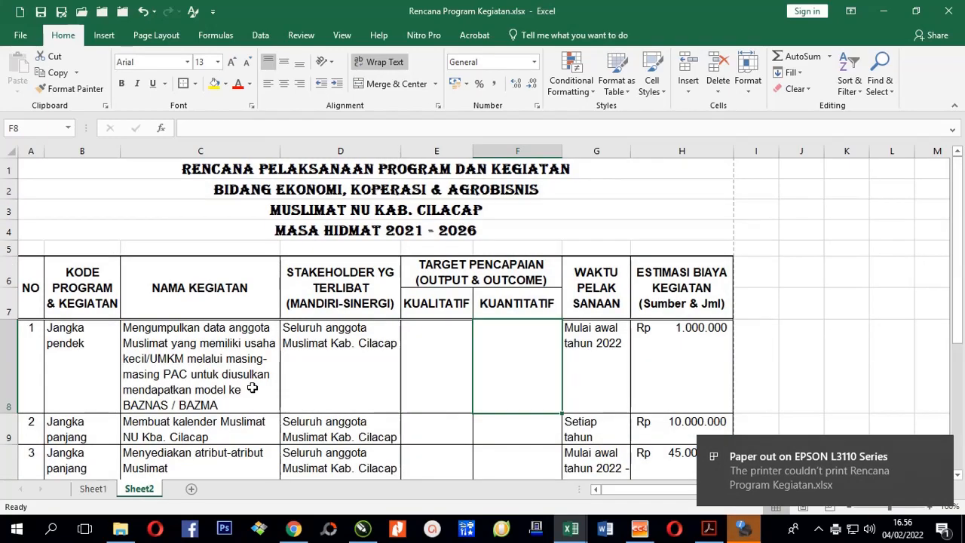
pyautogui.hotkey('ctrl', 'p')
pyautogui.click(143, 114)
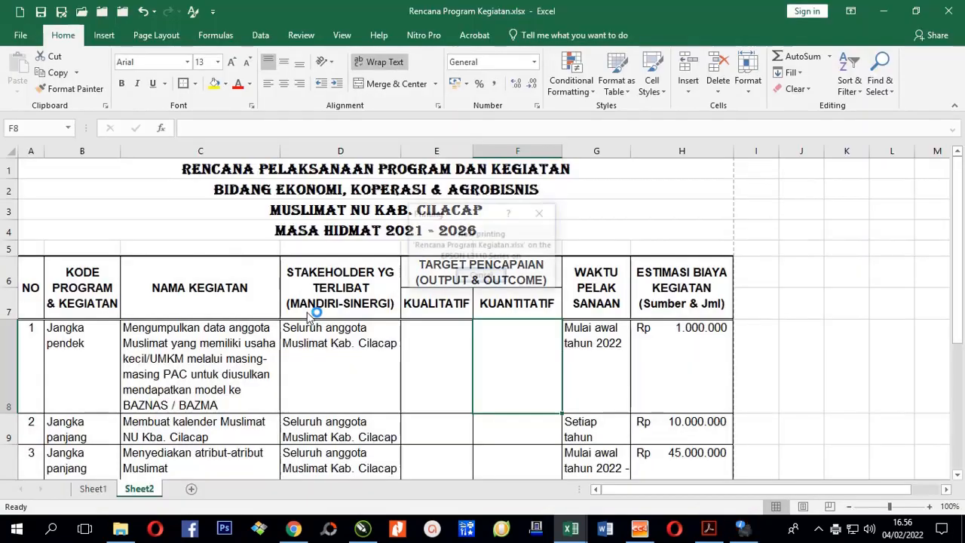